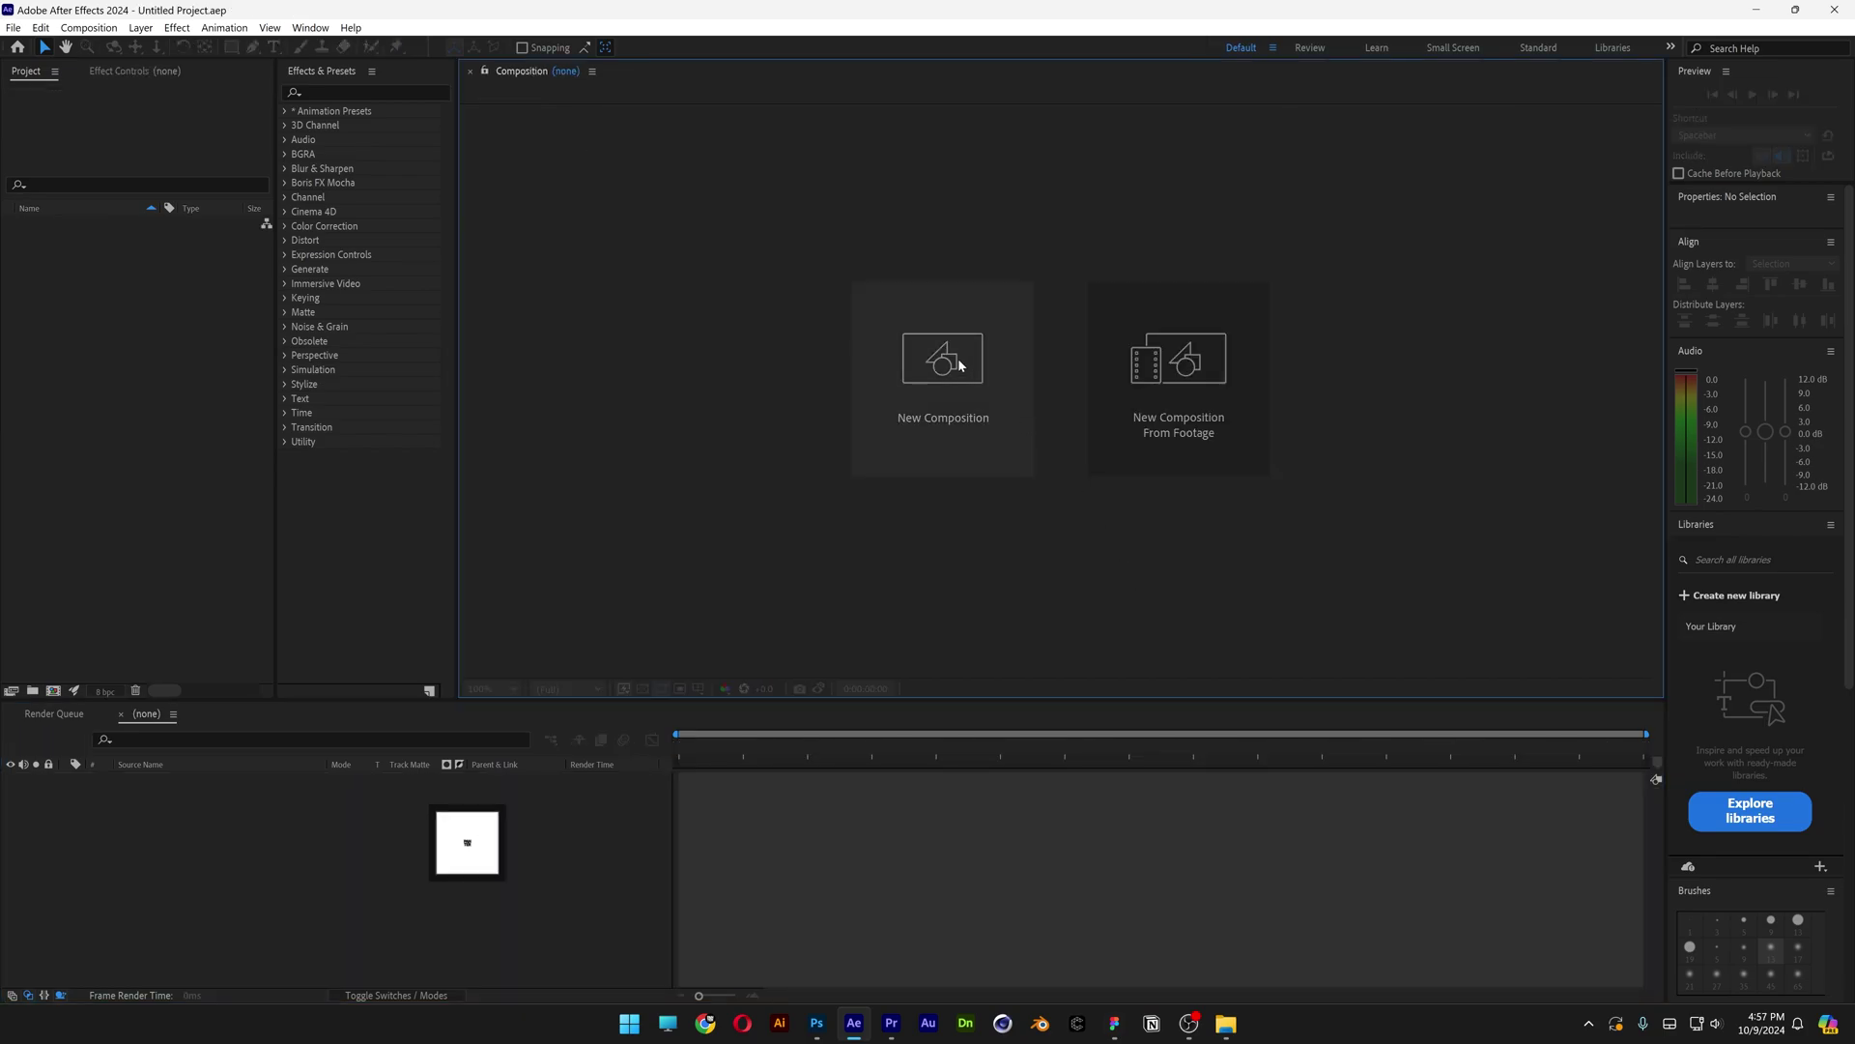
- Create the Halftone comp (HD 1920x1080, 29.97 fps) and add the drummer footage scaled to 68%
left_click(959, 365)
type("Halftone")
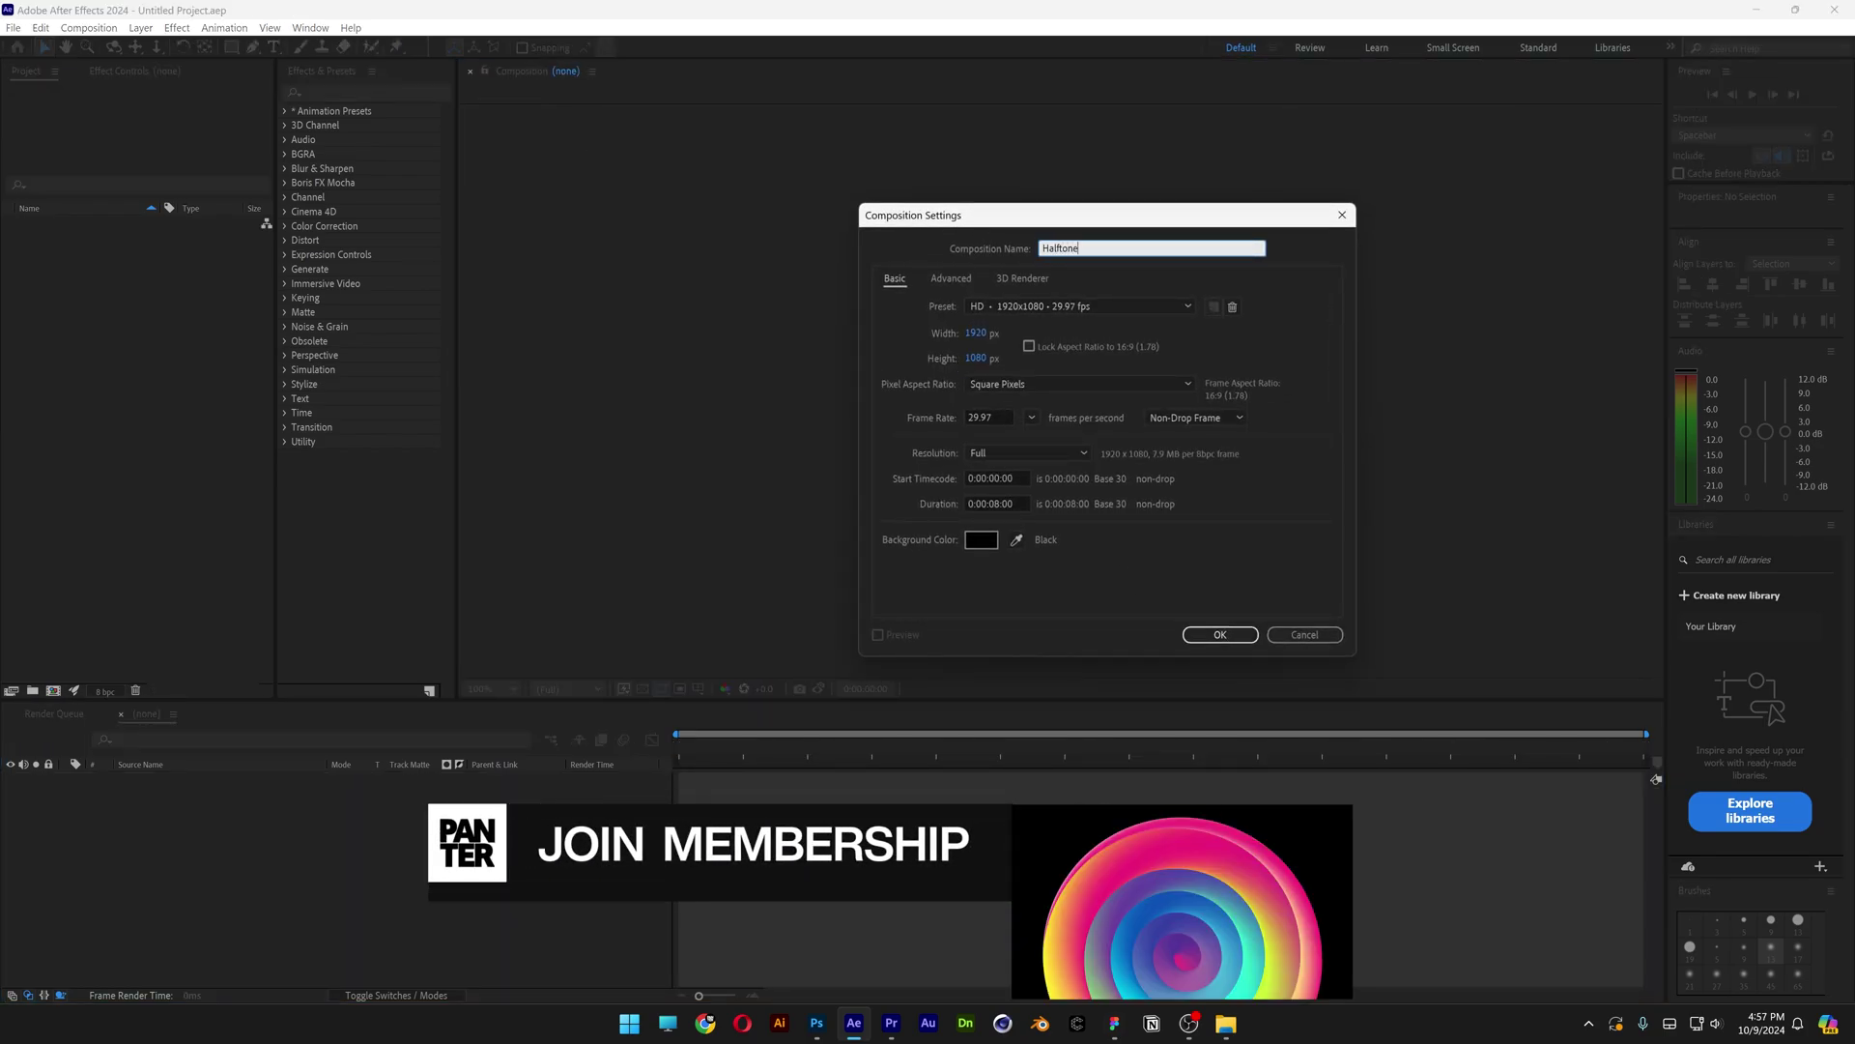
left_click(1083, 307)
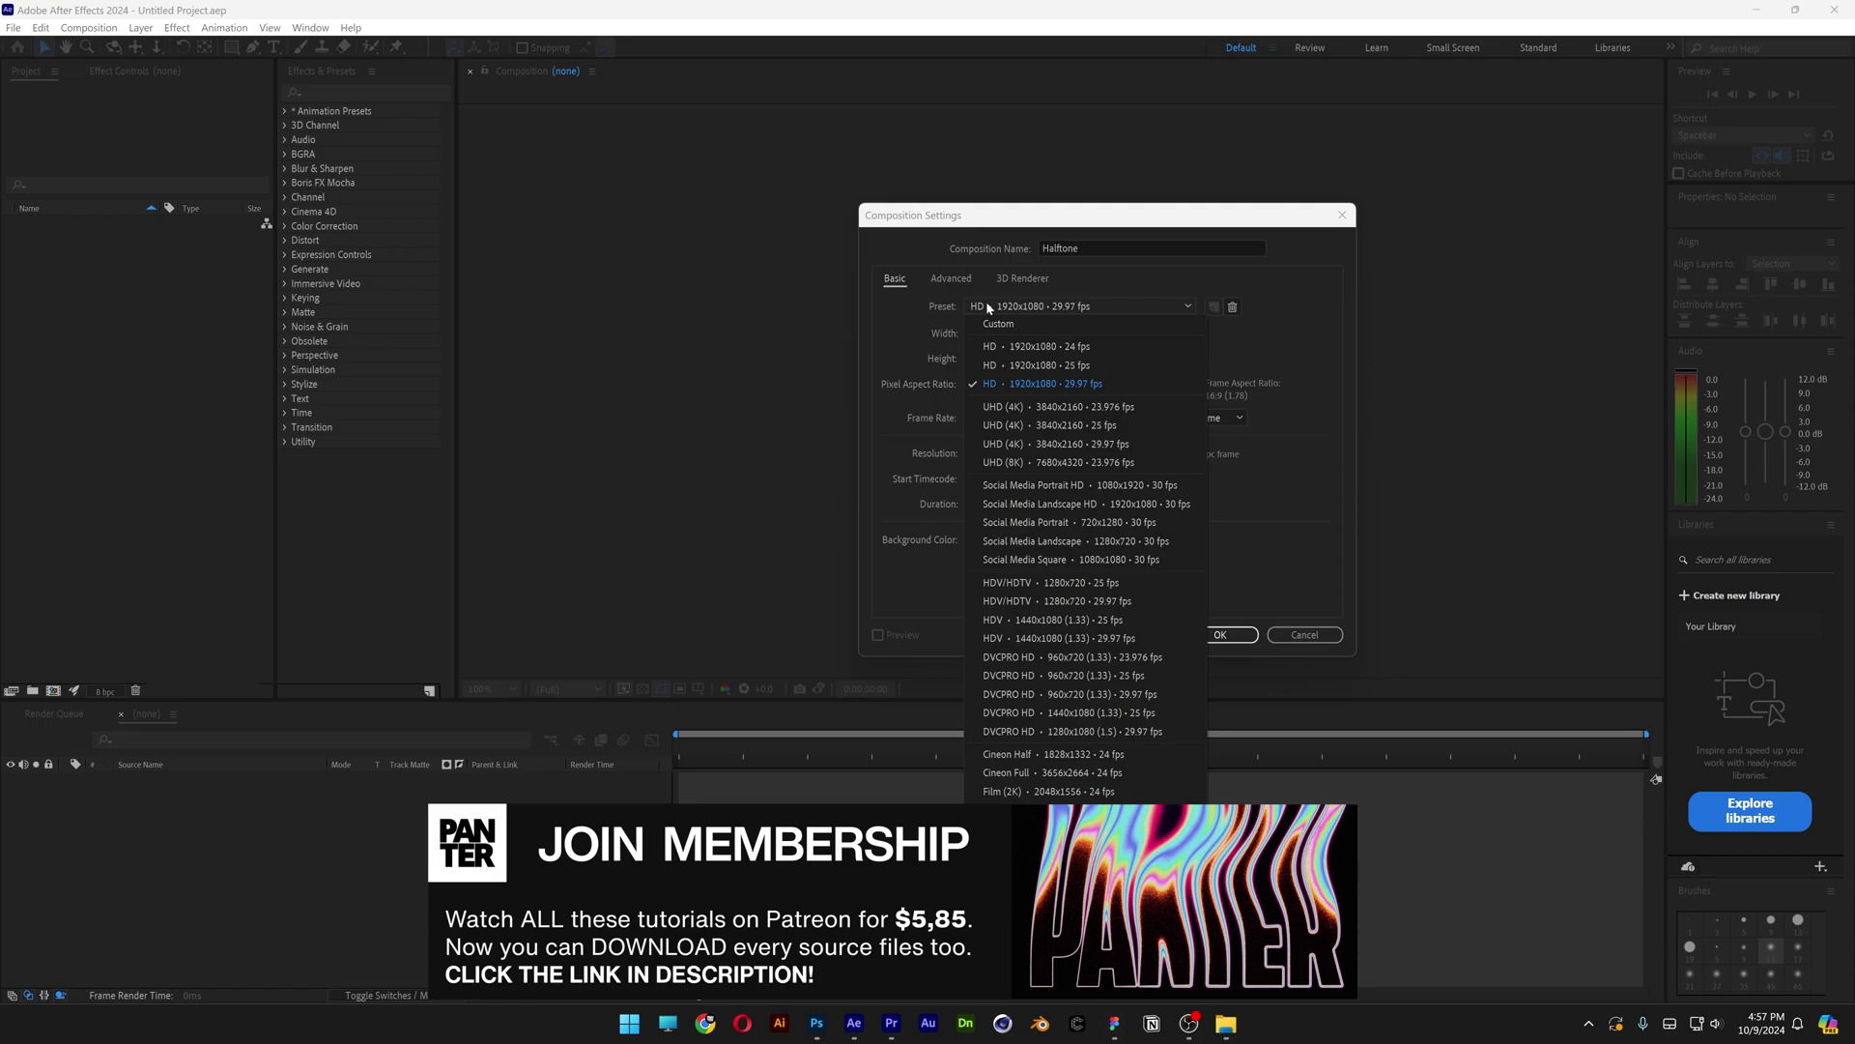
left_click(1097, 385)
left_click(996, 503)
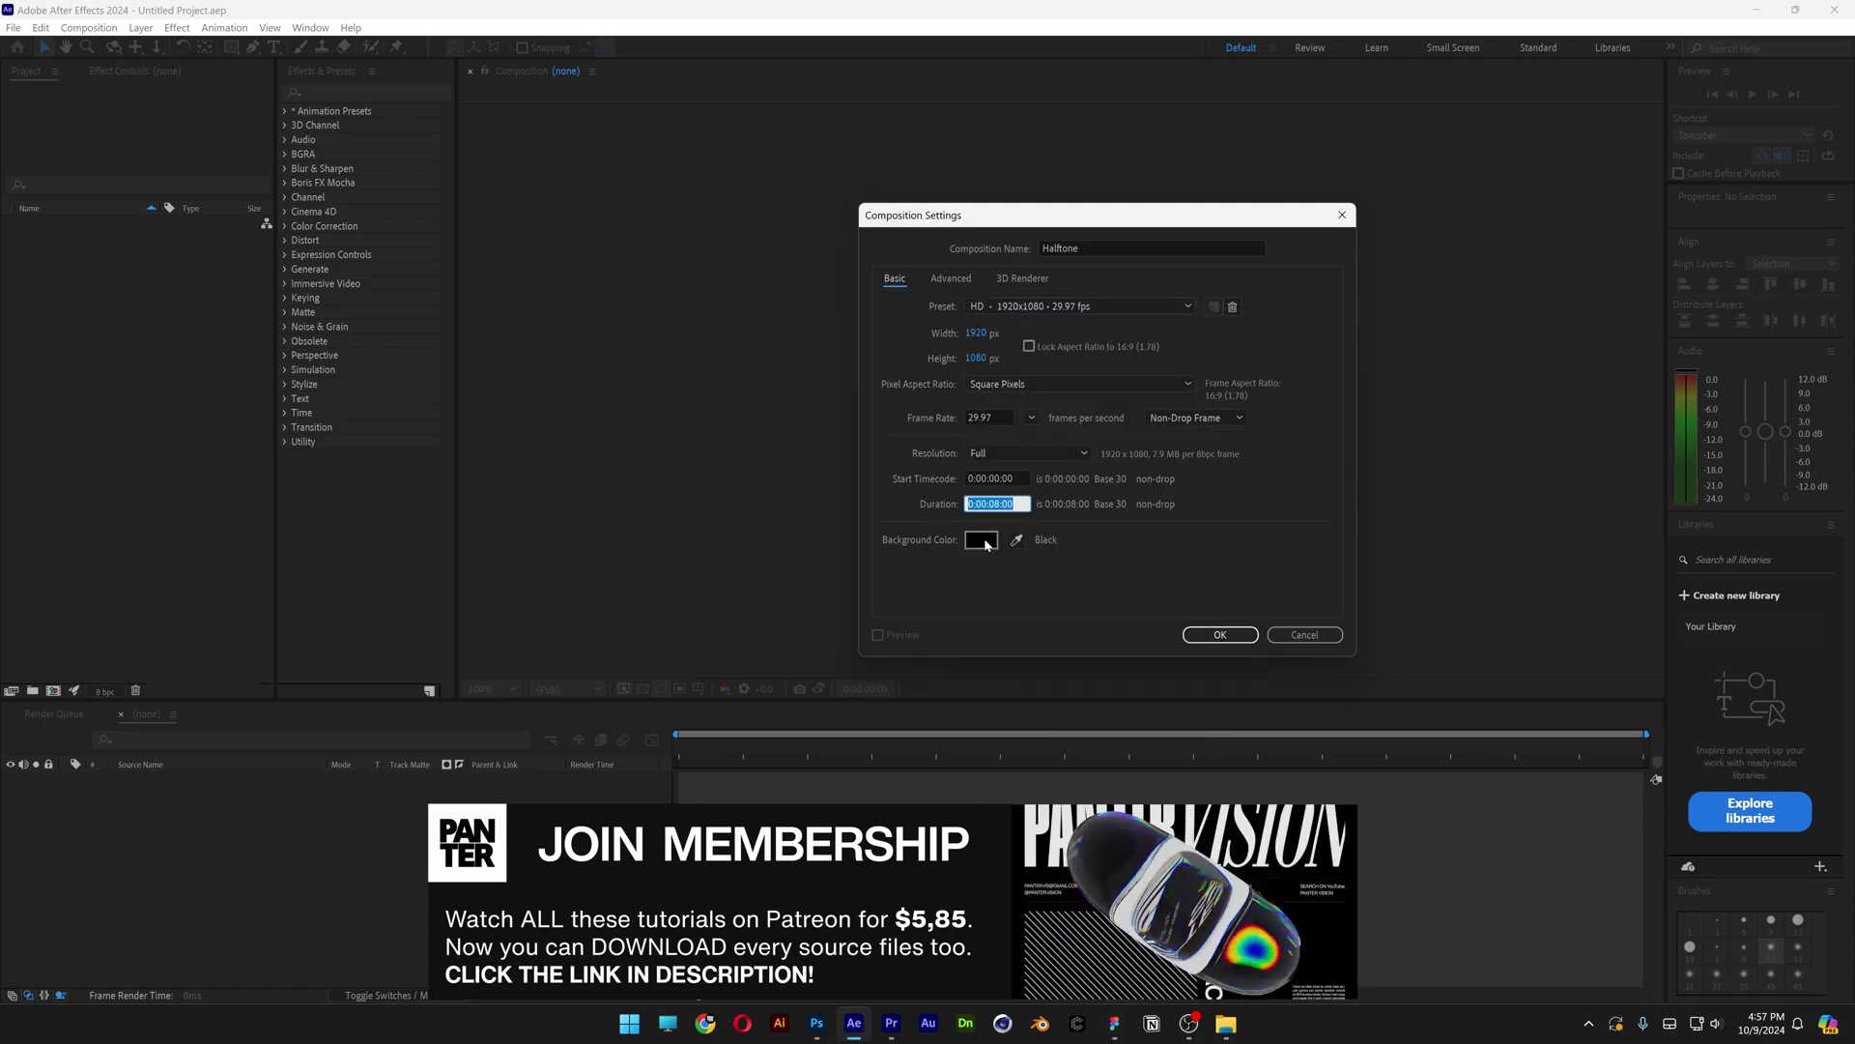
left_click(1220, 633)
left_click_drag(1202, 303, 369, 858)
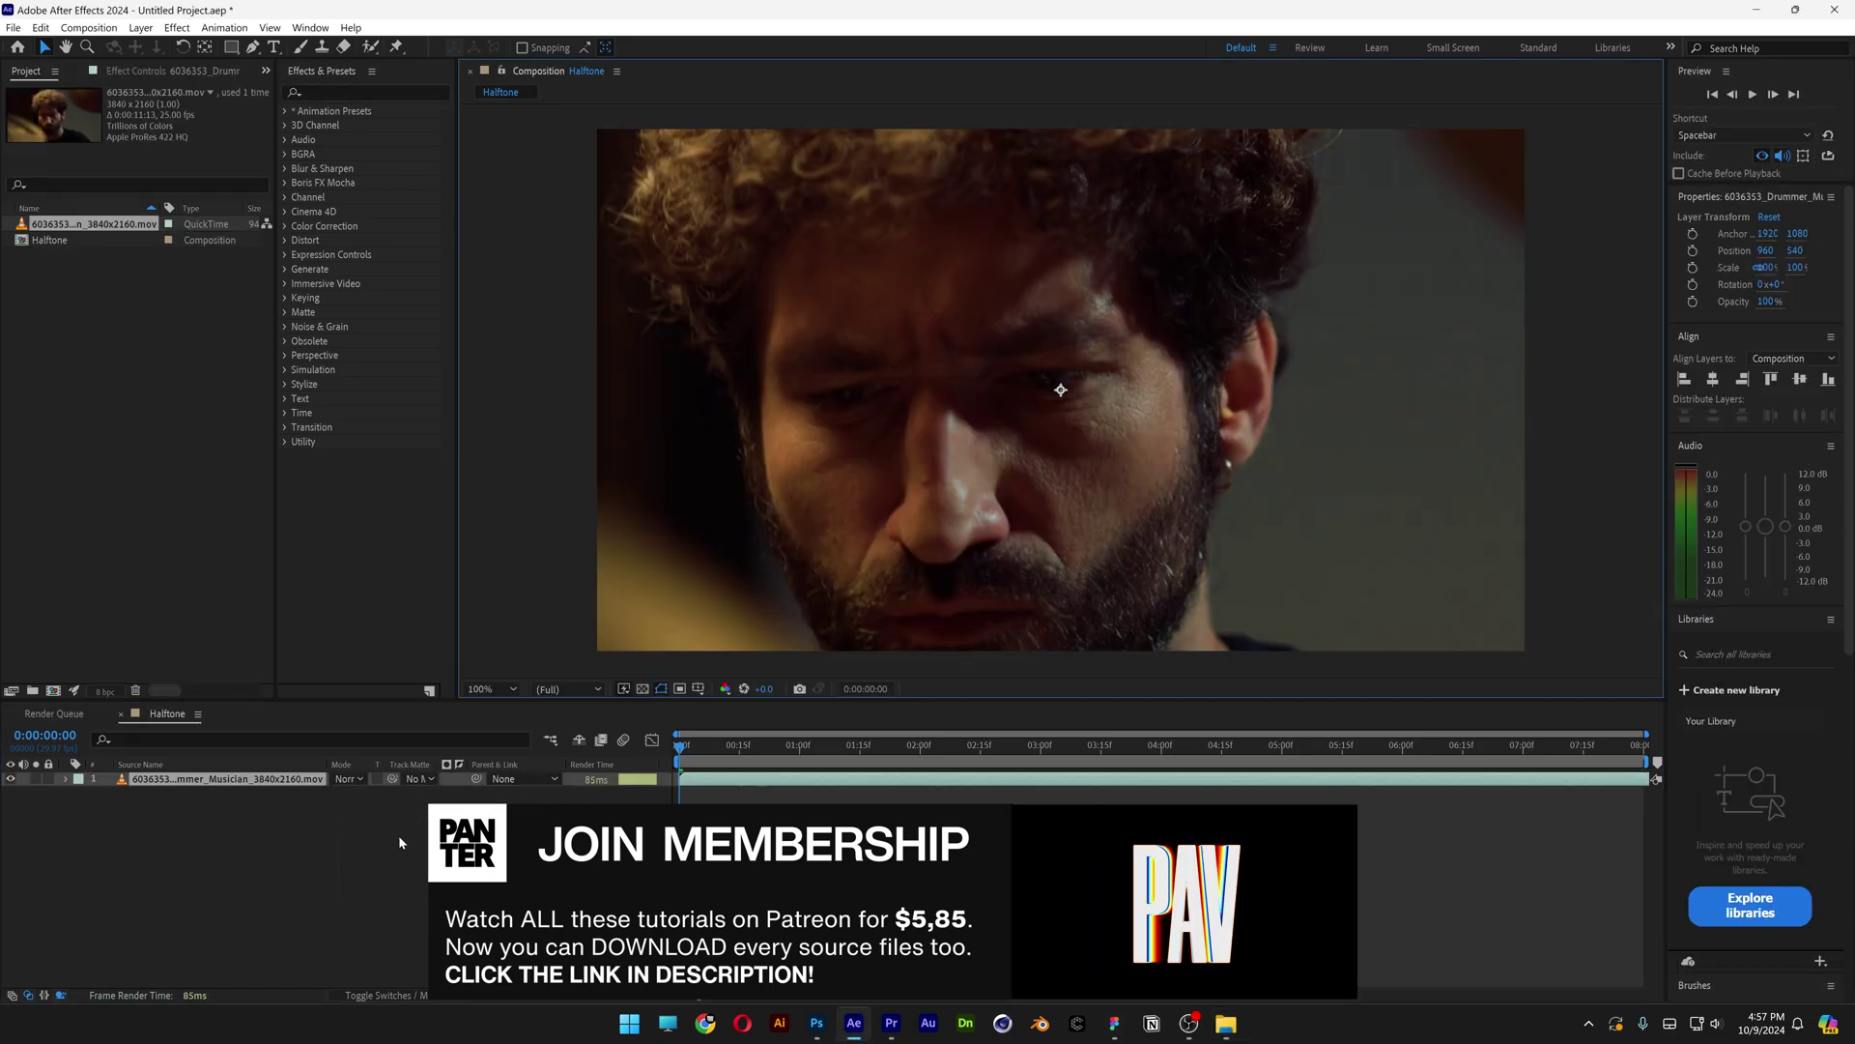
key("s")
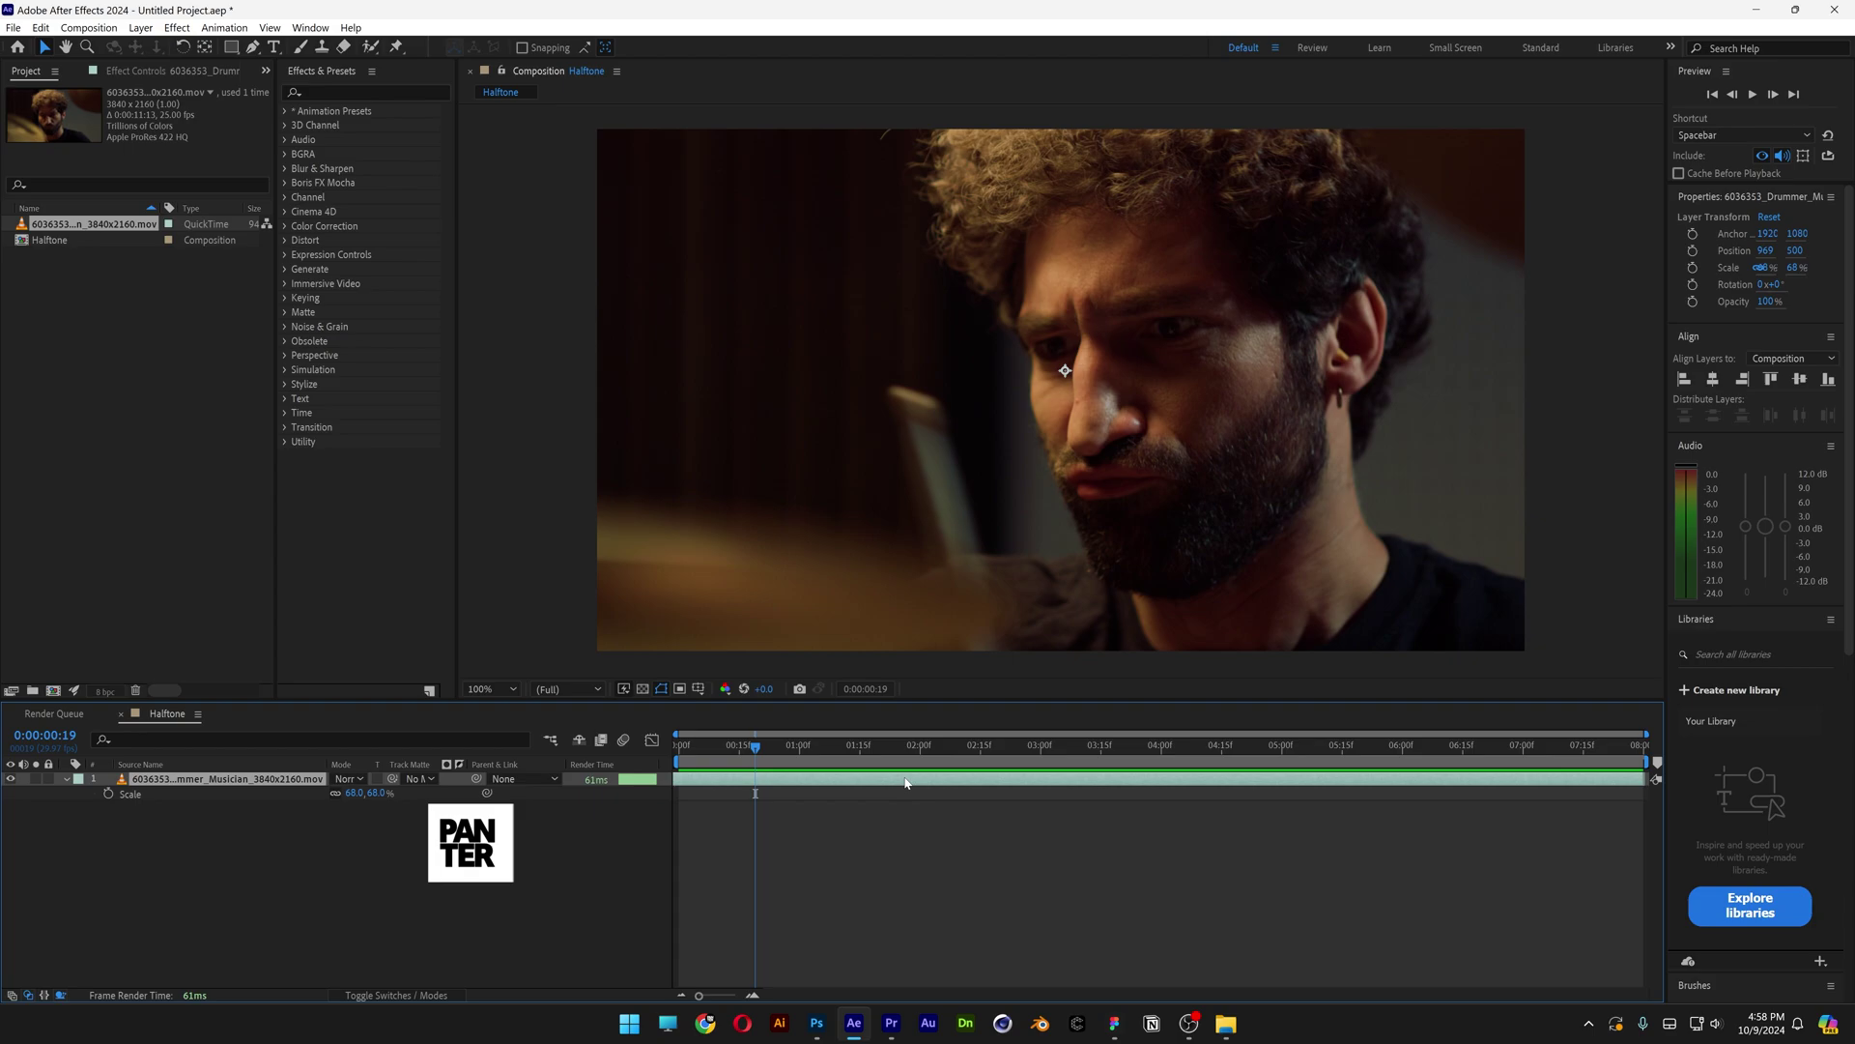
- Create a new adjustment layer from the timeline and rename it 'Halftone'
right_click(400, 864)
mouse_move(569, 670)
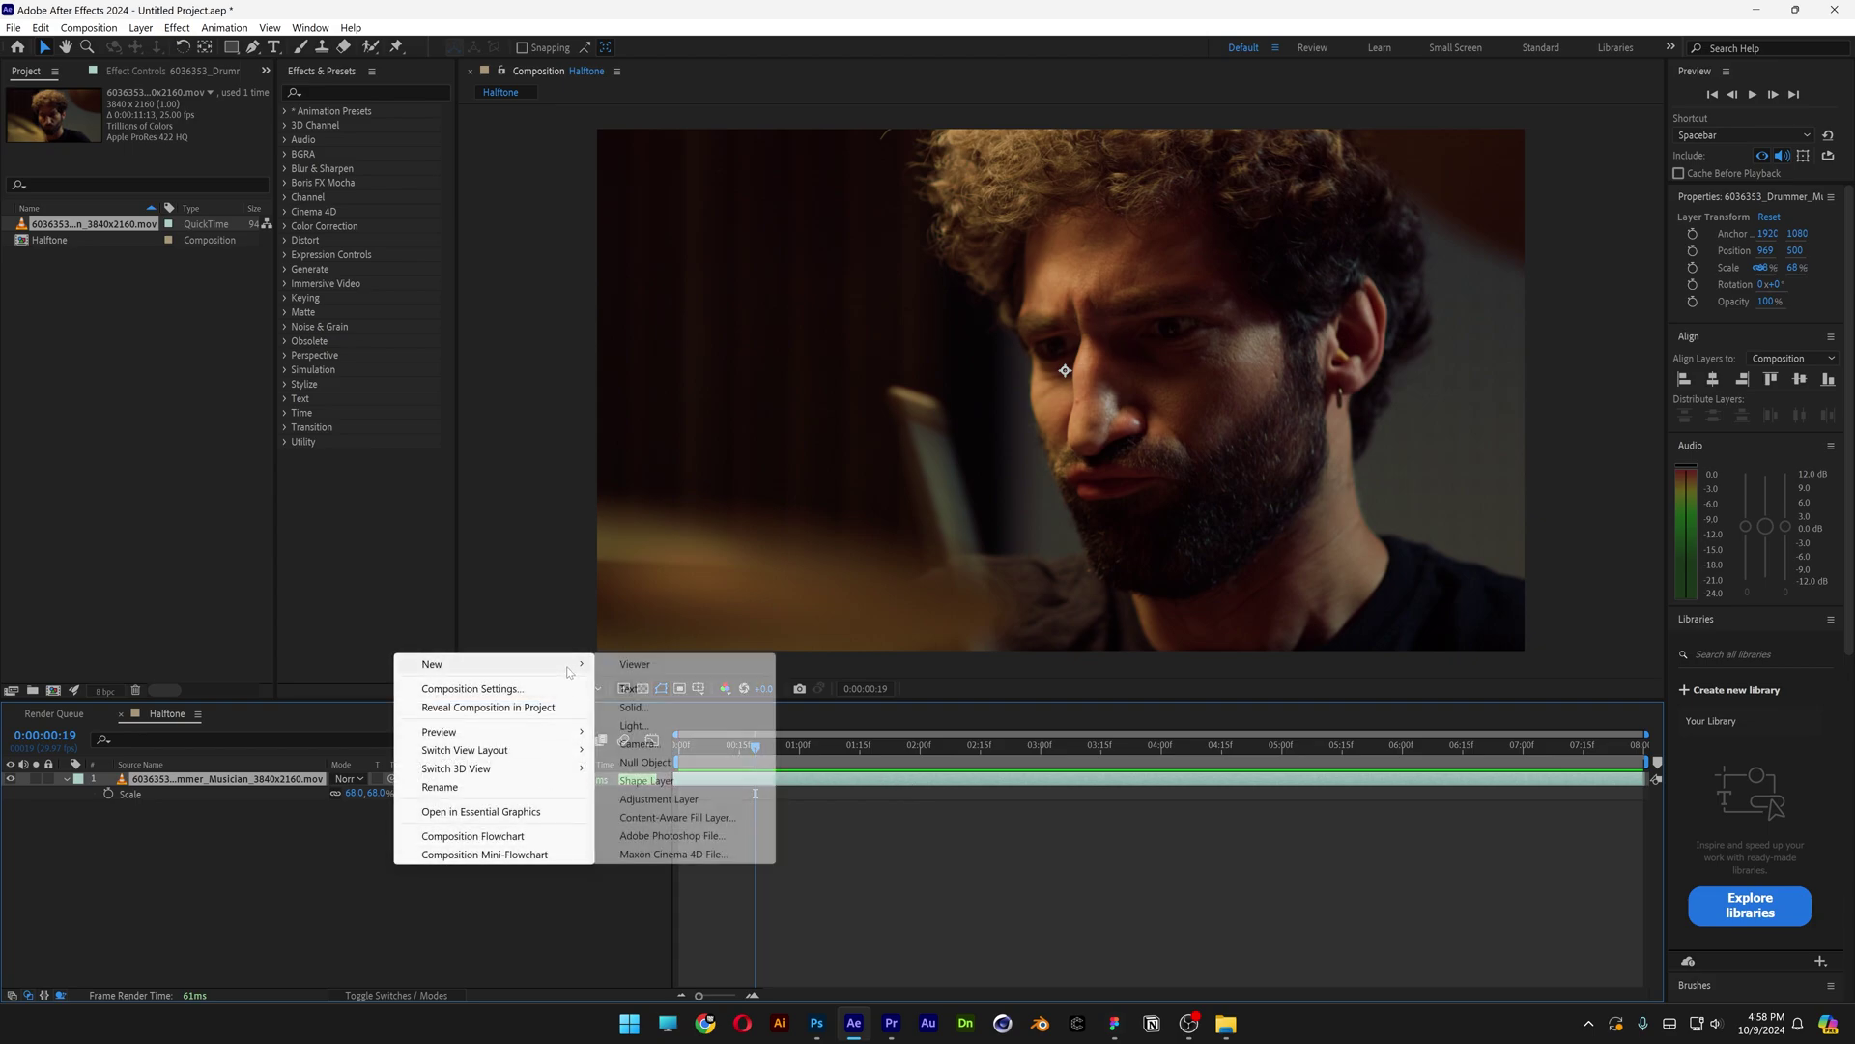
left_click(708, 799)
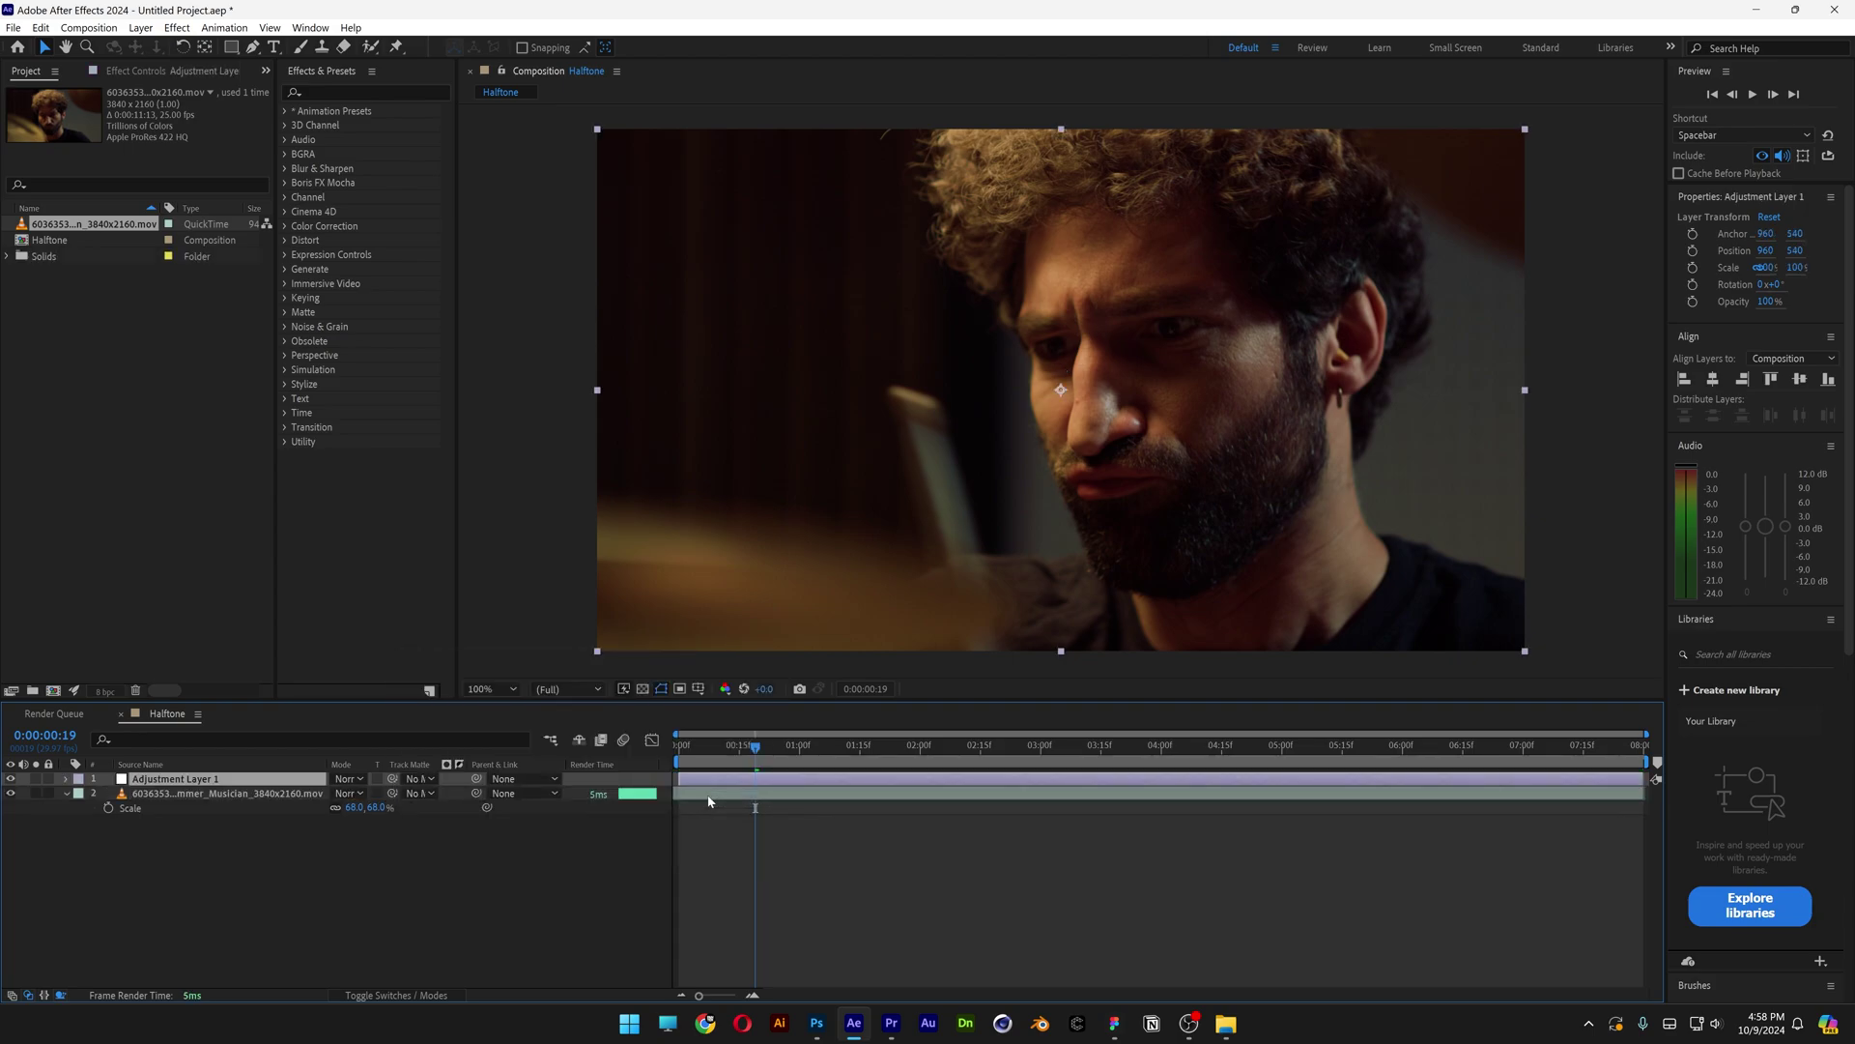
right_click(224, 787)
left_click(256, 767)
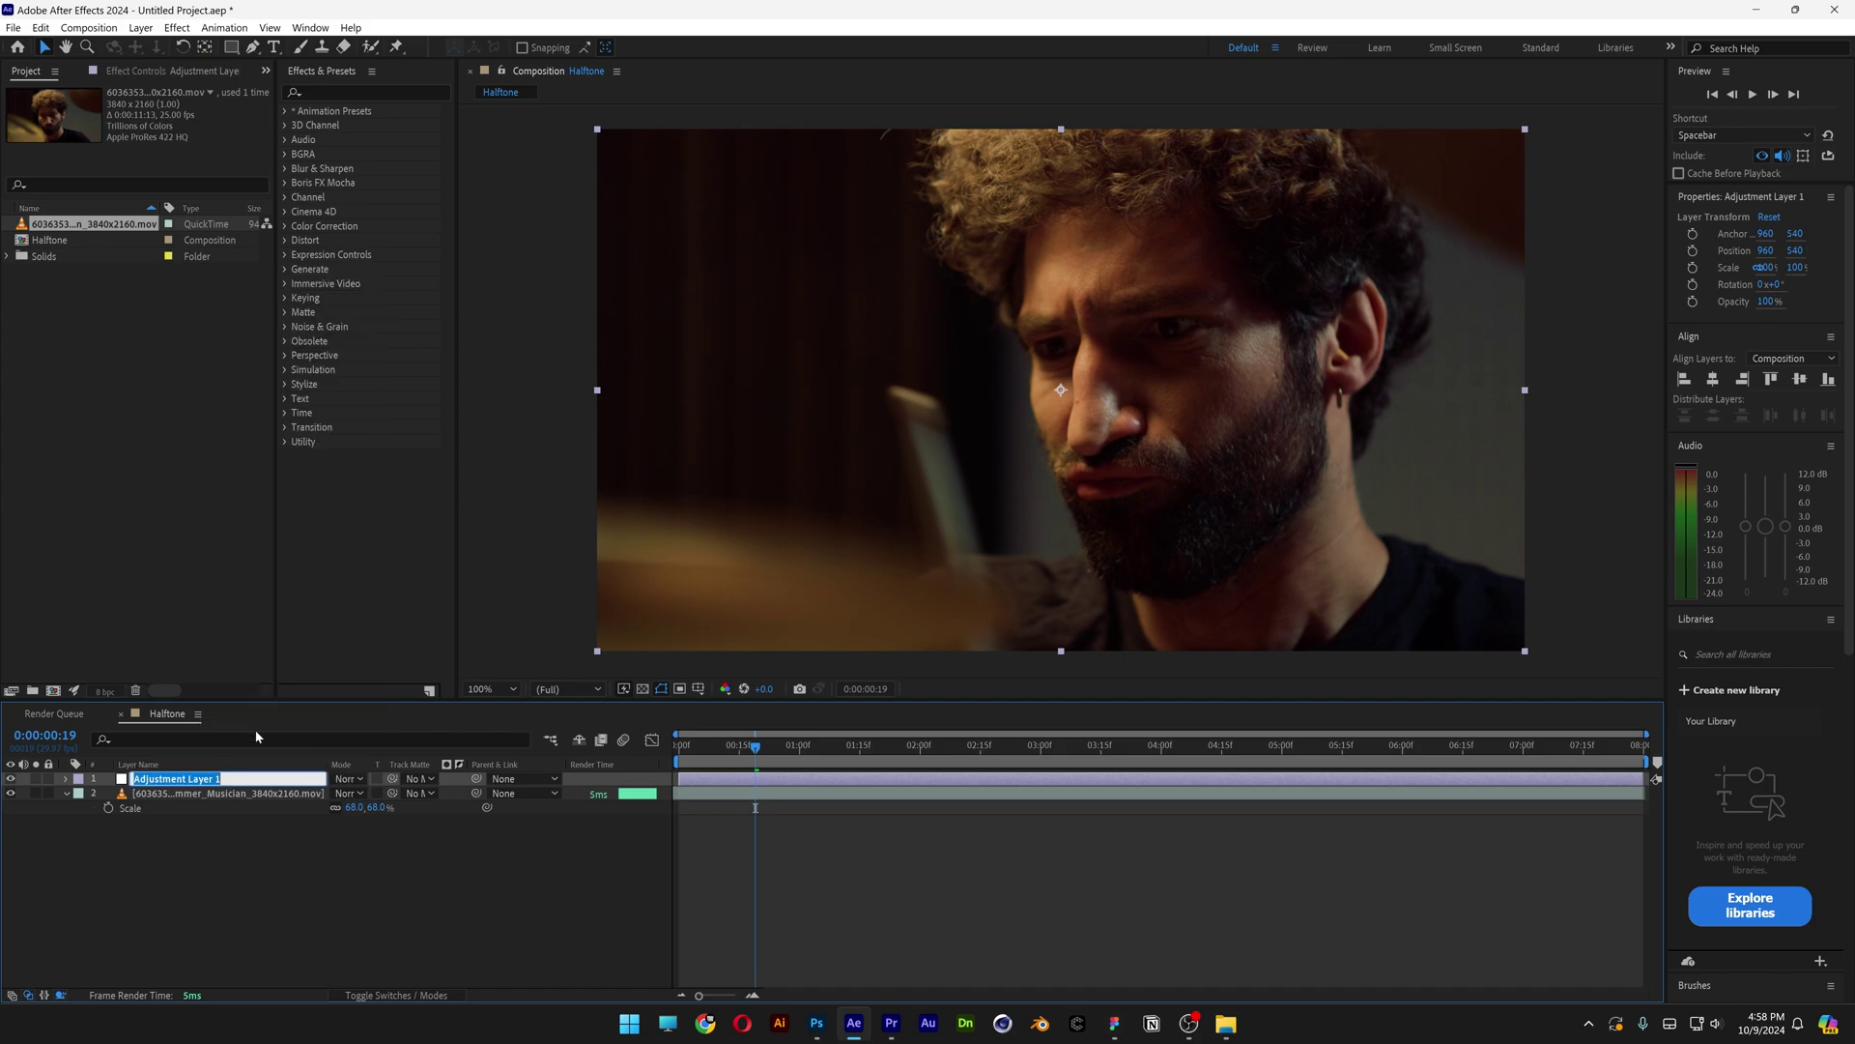
type("Halftone")
key("Return")
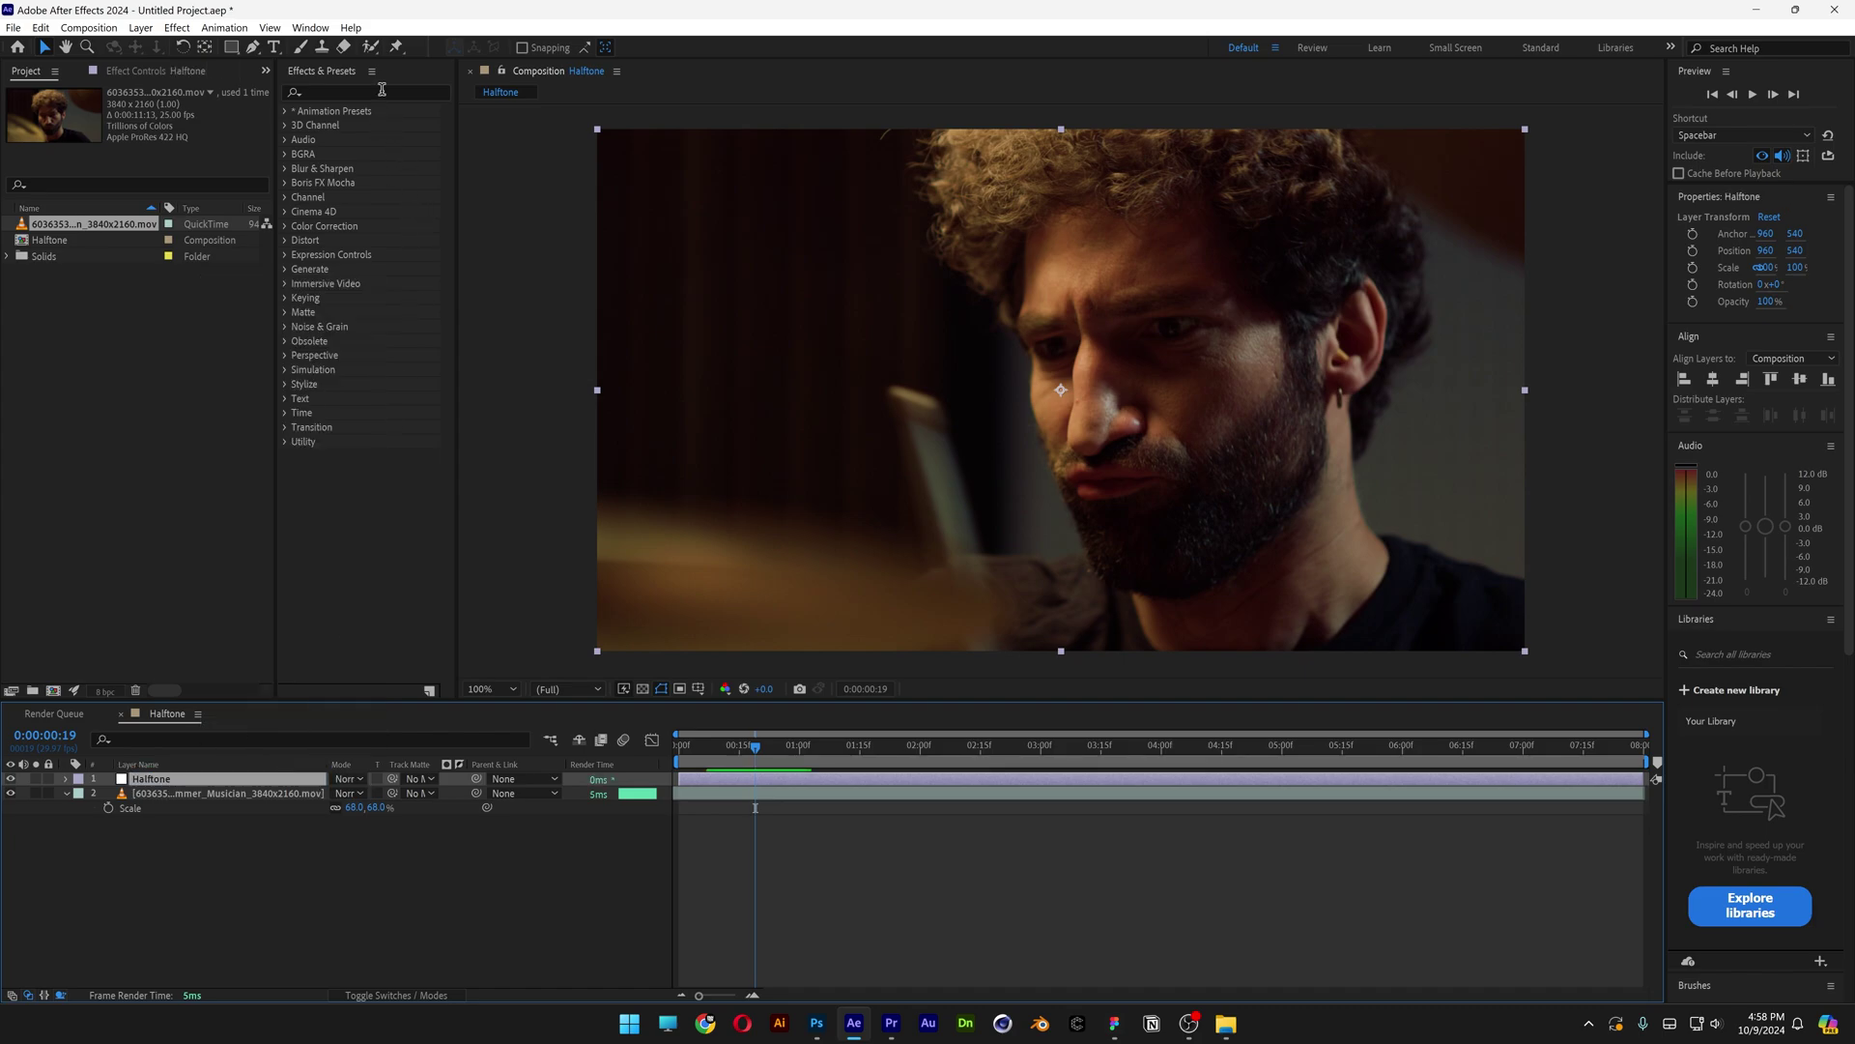
- Apply CC Ball Action to the Halftone layer with Ball Size 57 and Grid Spacing 8
left_click(381, 90)
type("ball")
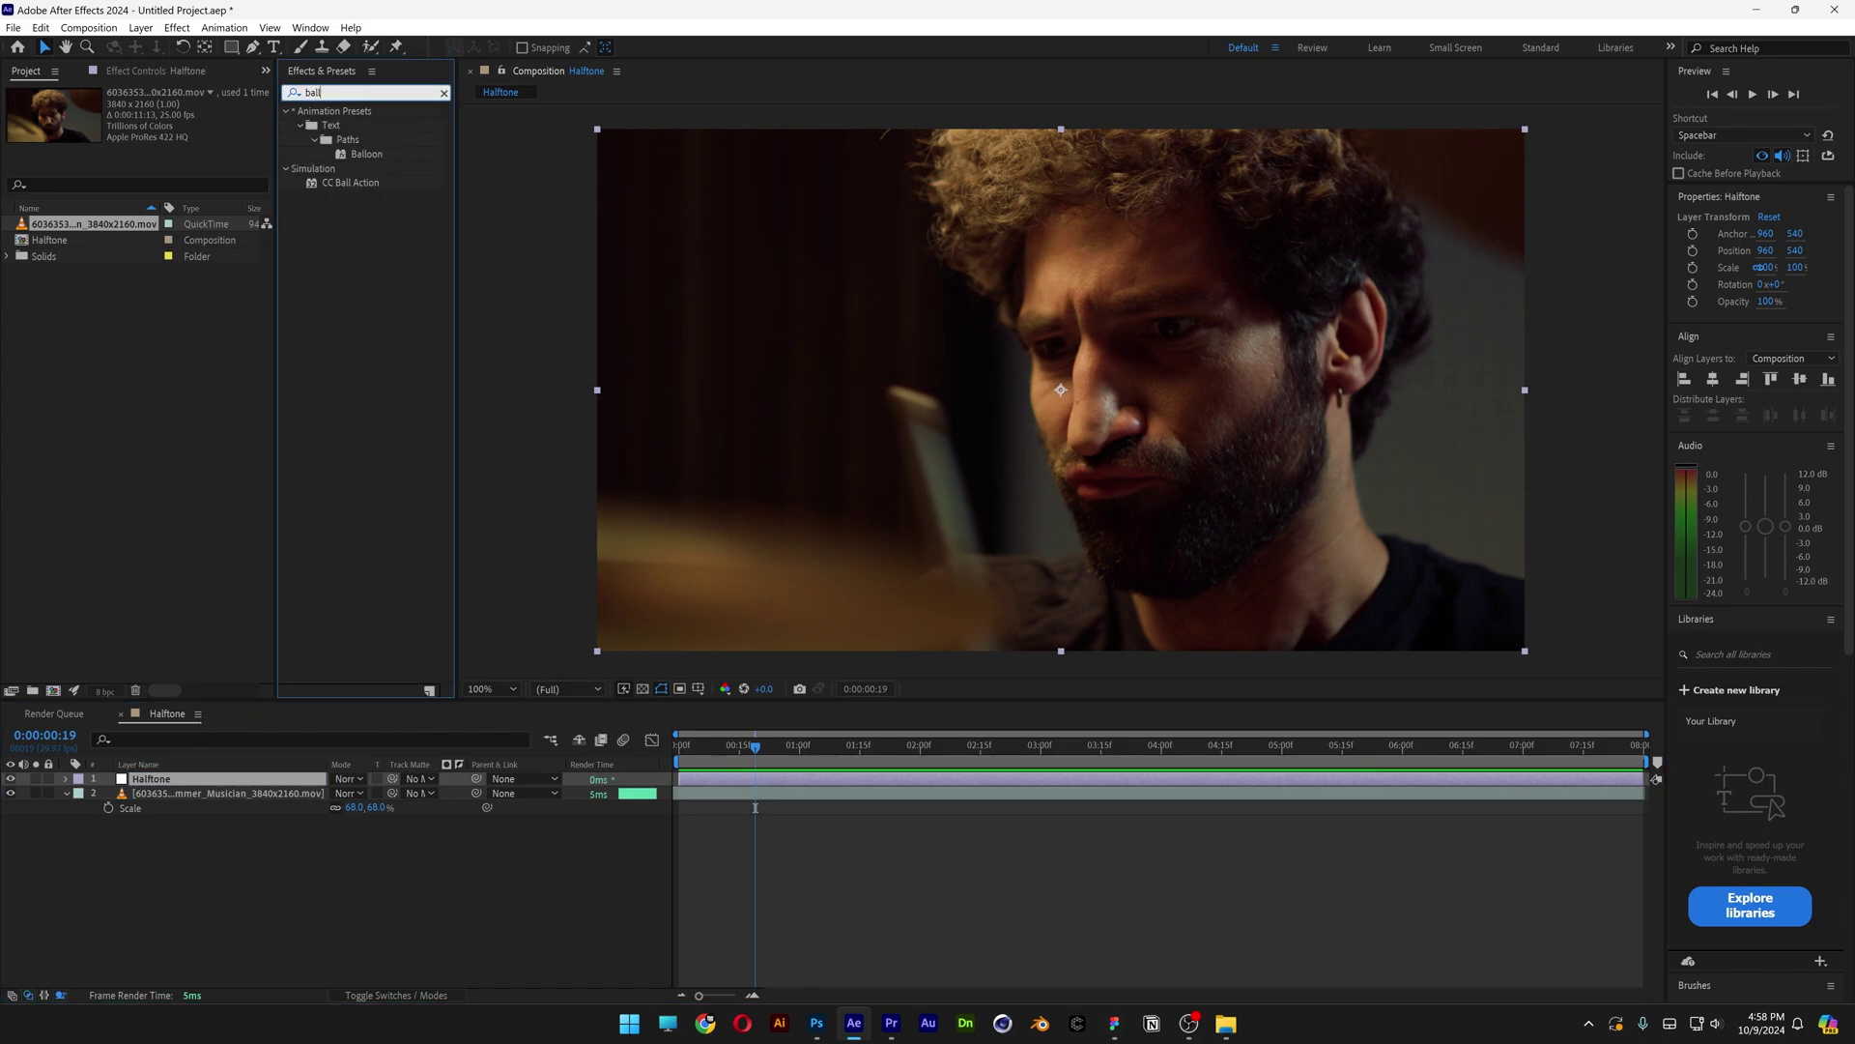
left_click_drag(357, 183, 198, 780)
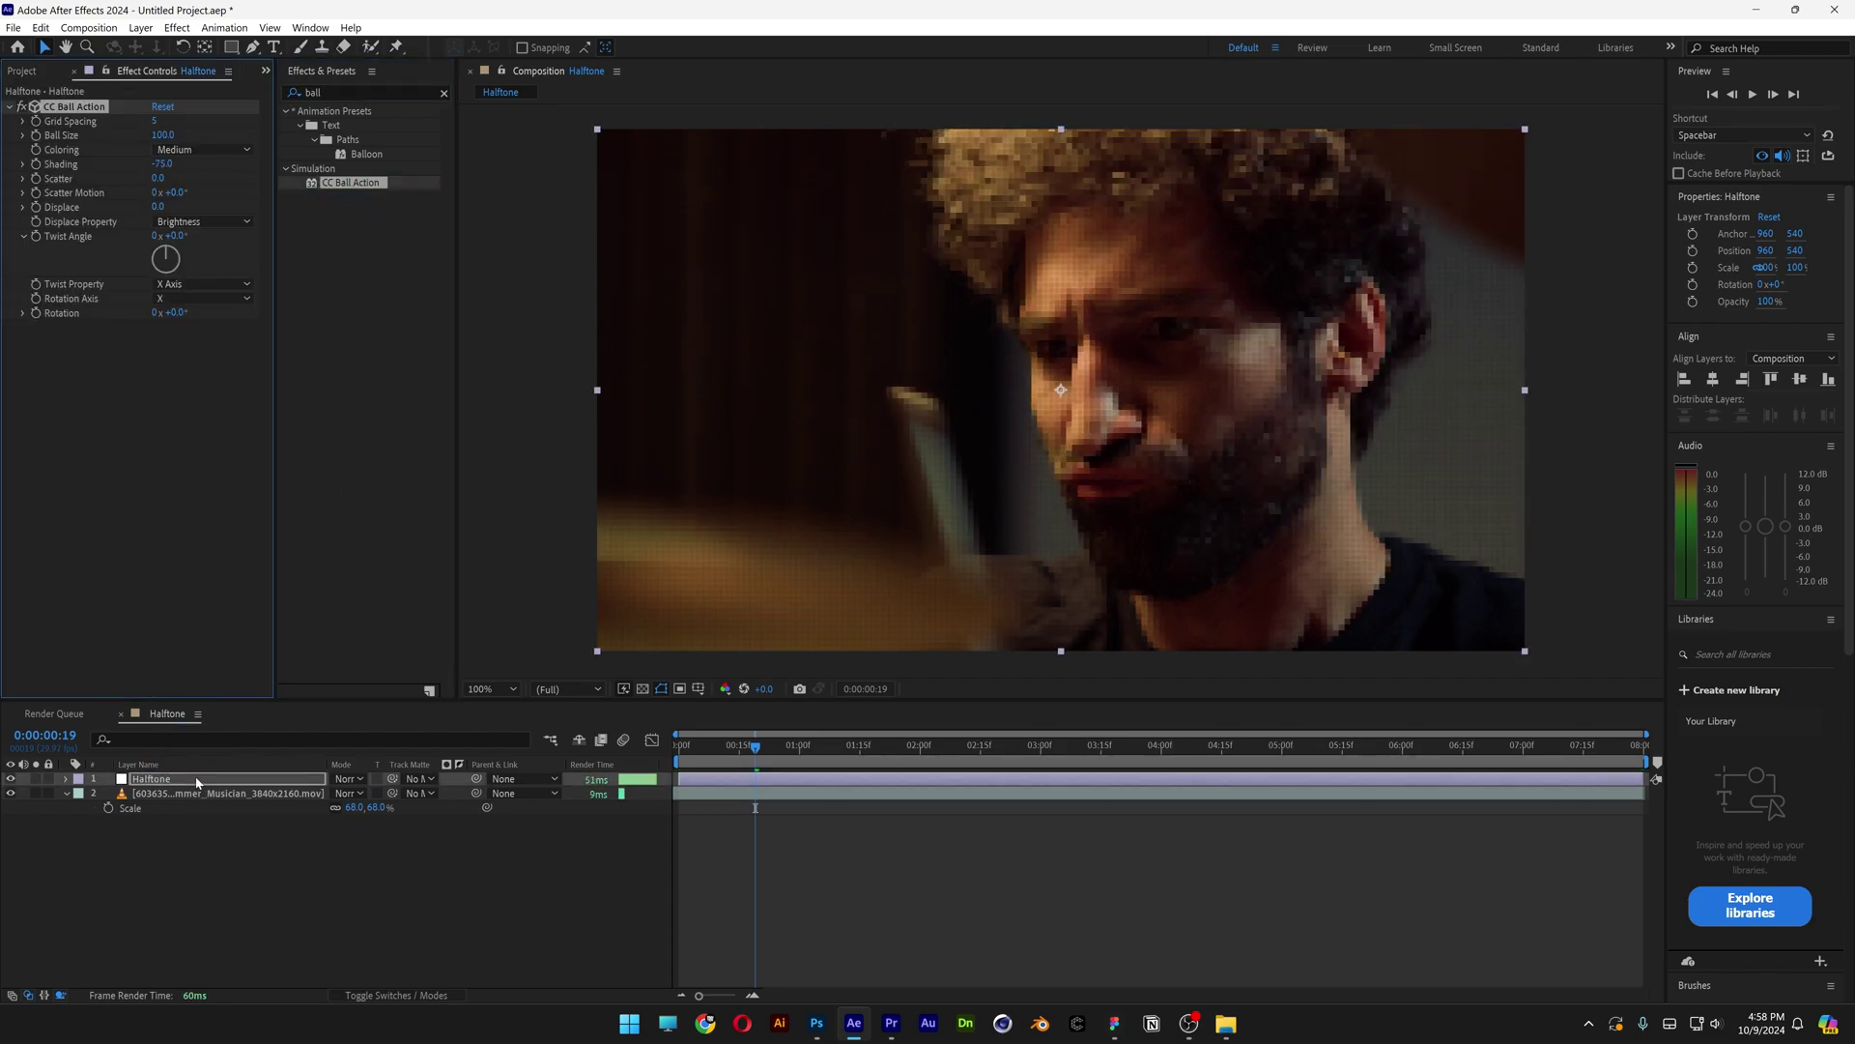
scroll(1056, 434, "up", 1)
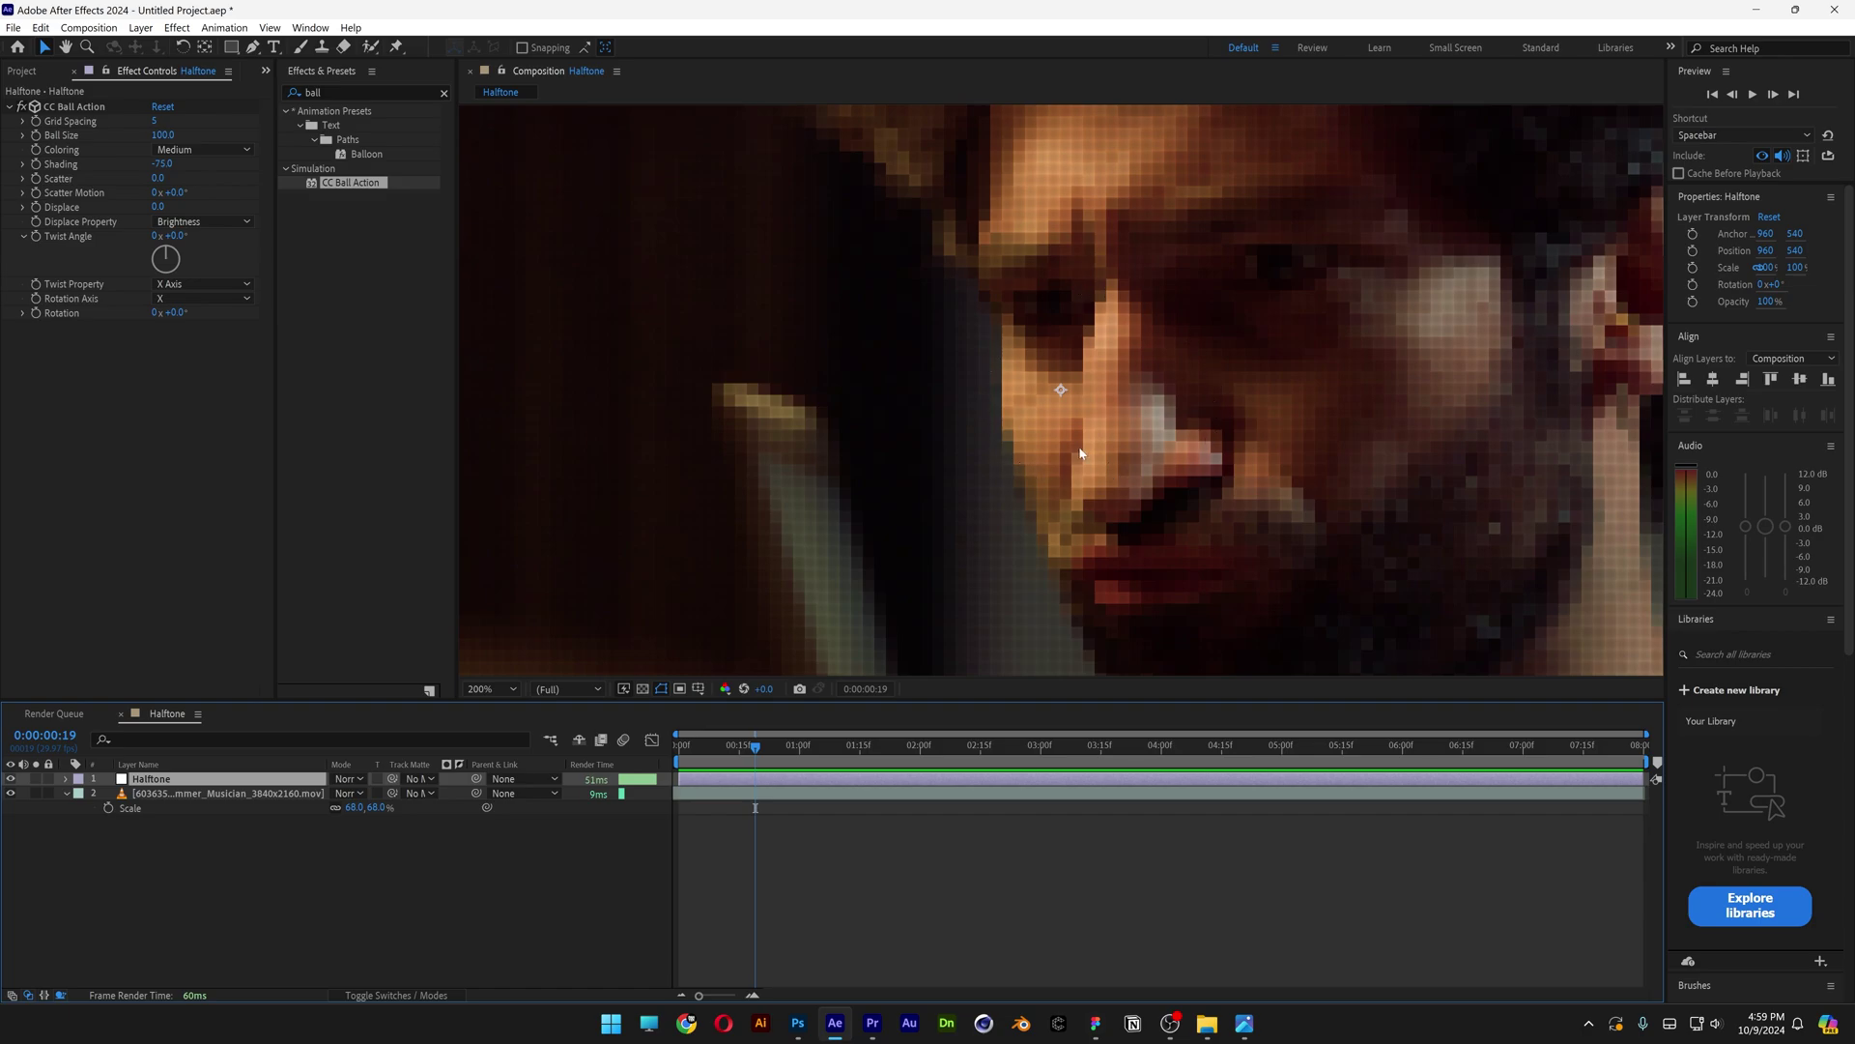
left_click_drag(164, 135, 123, 138)
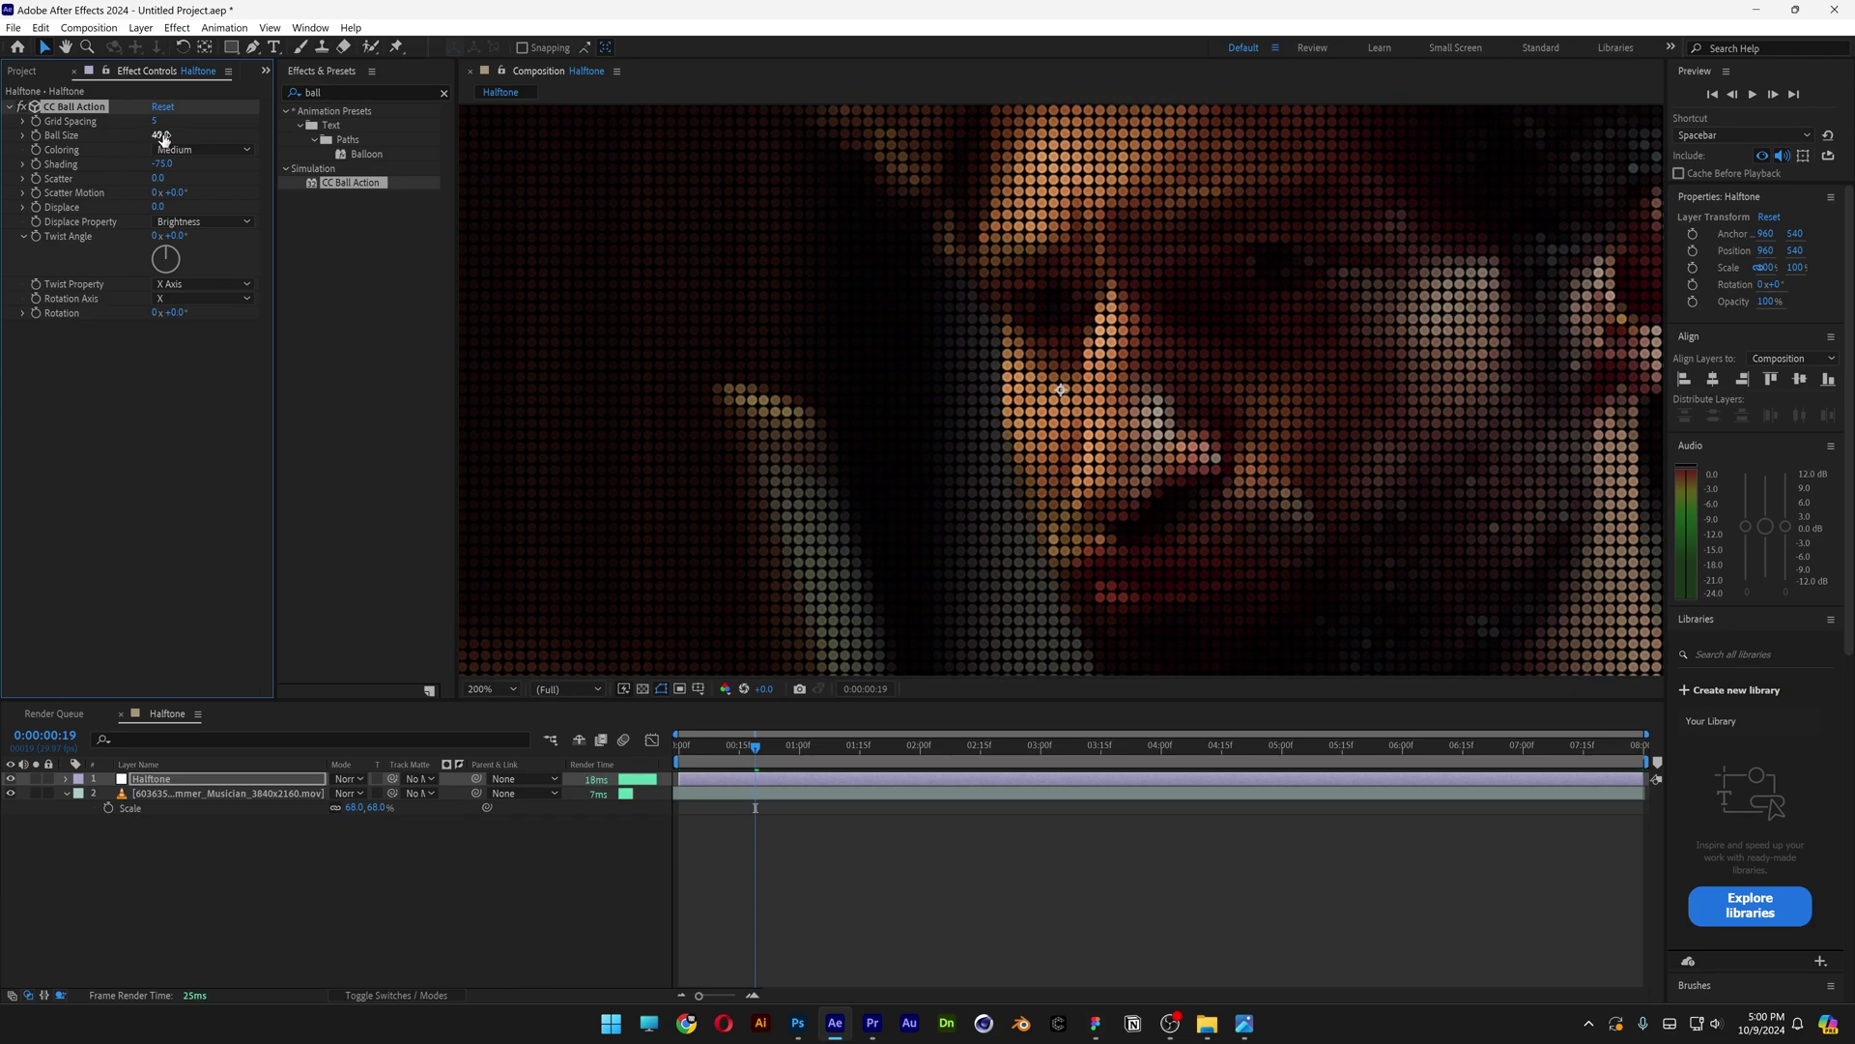
left_click(163, 137)
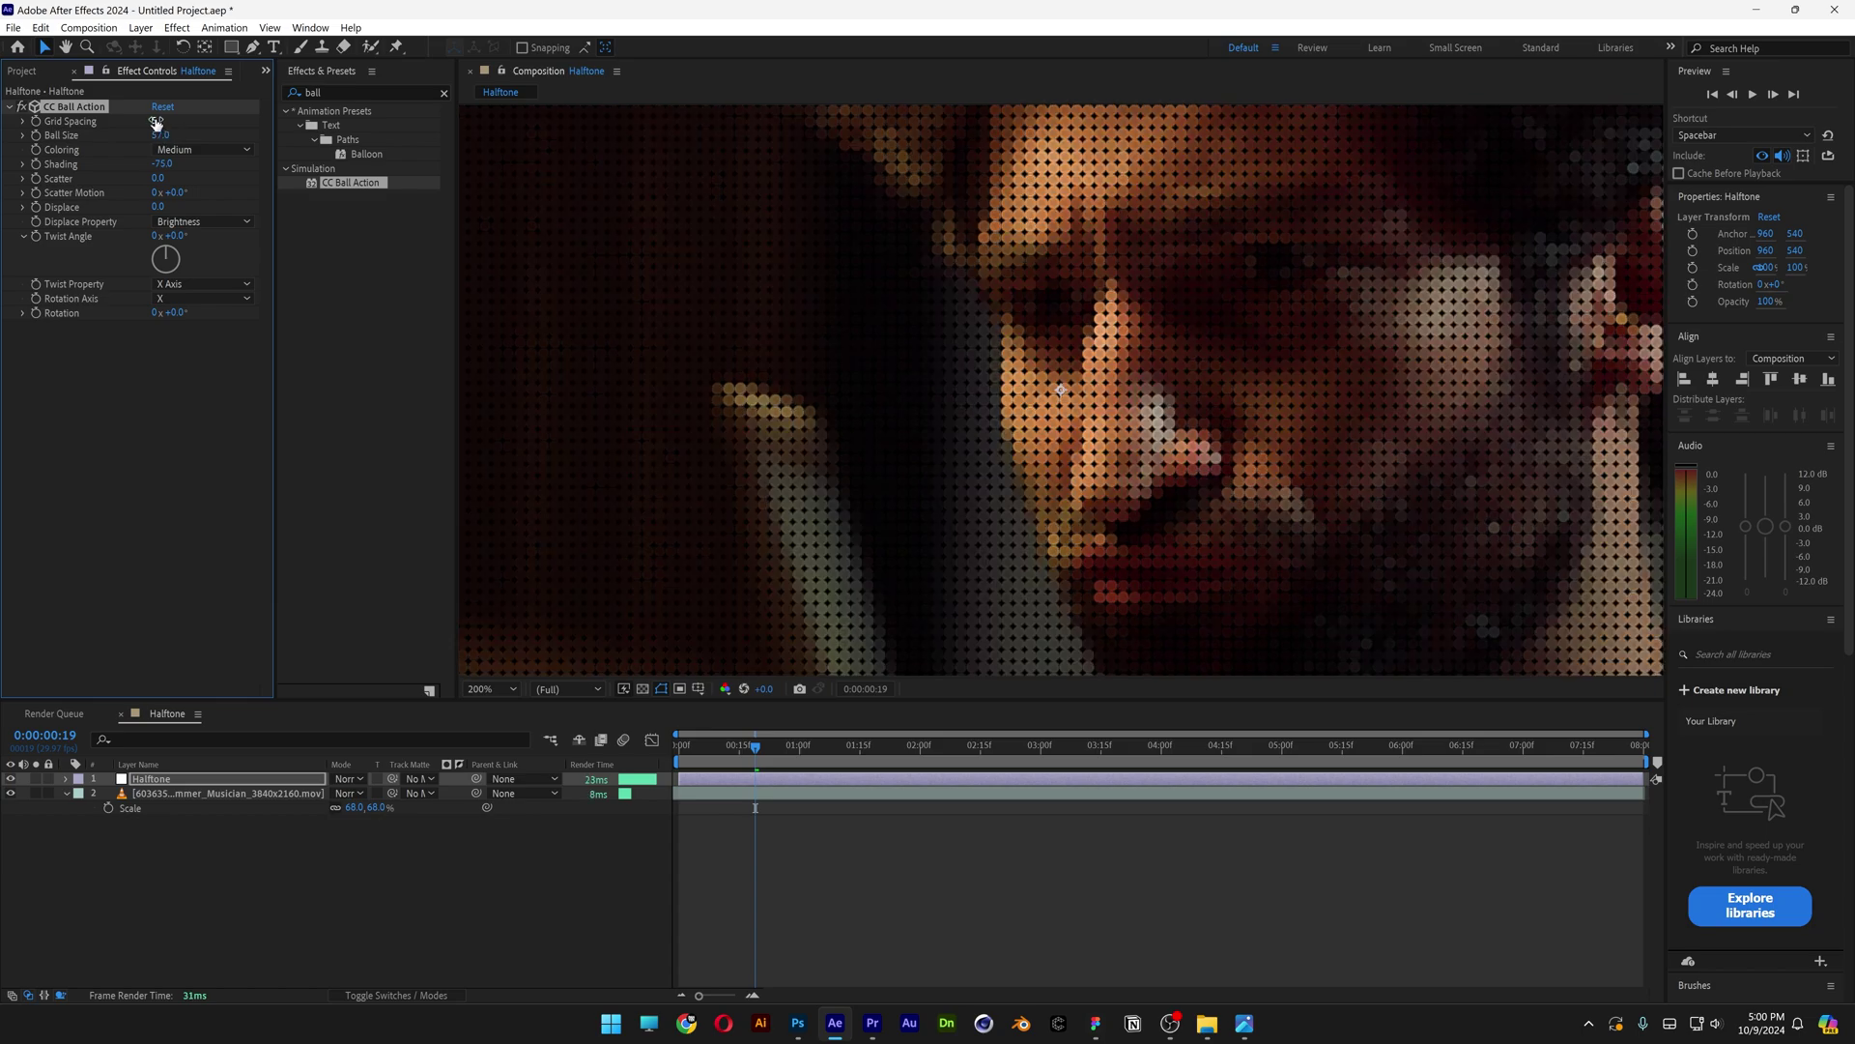
key("Return")
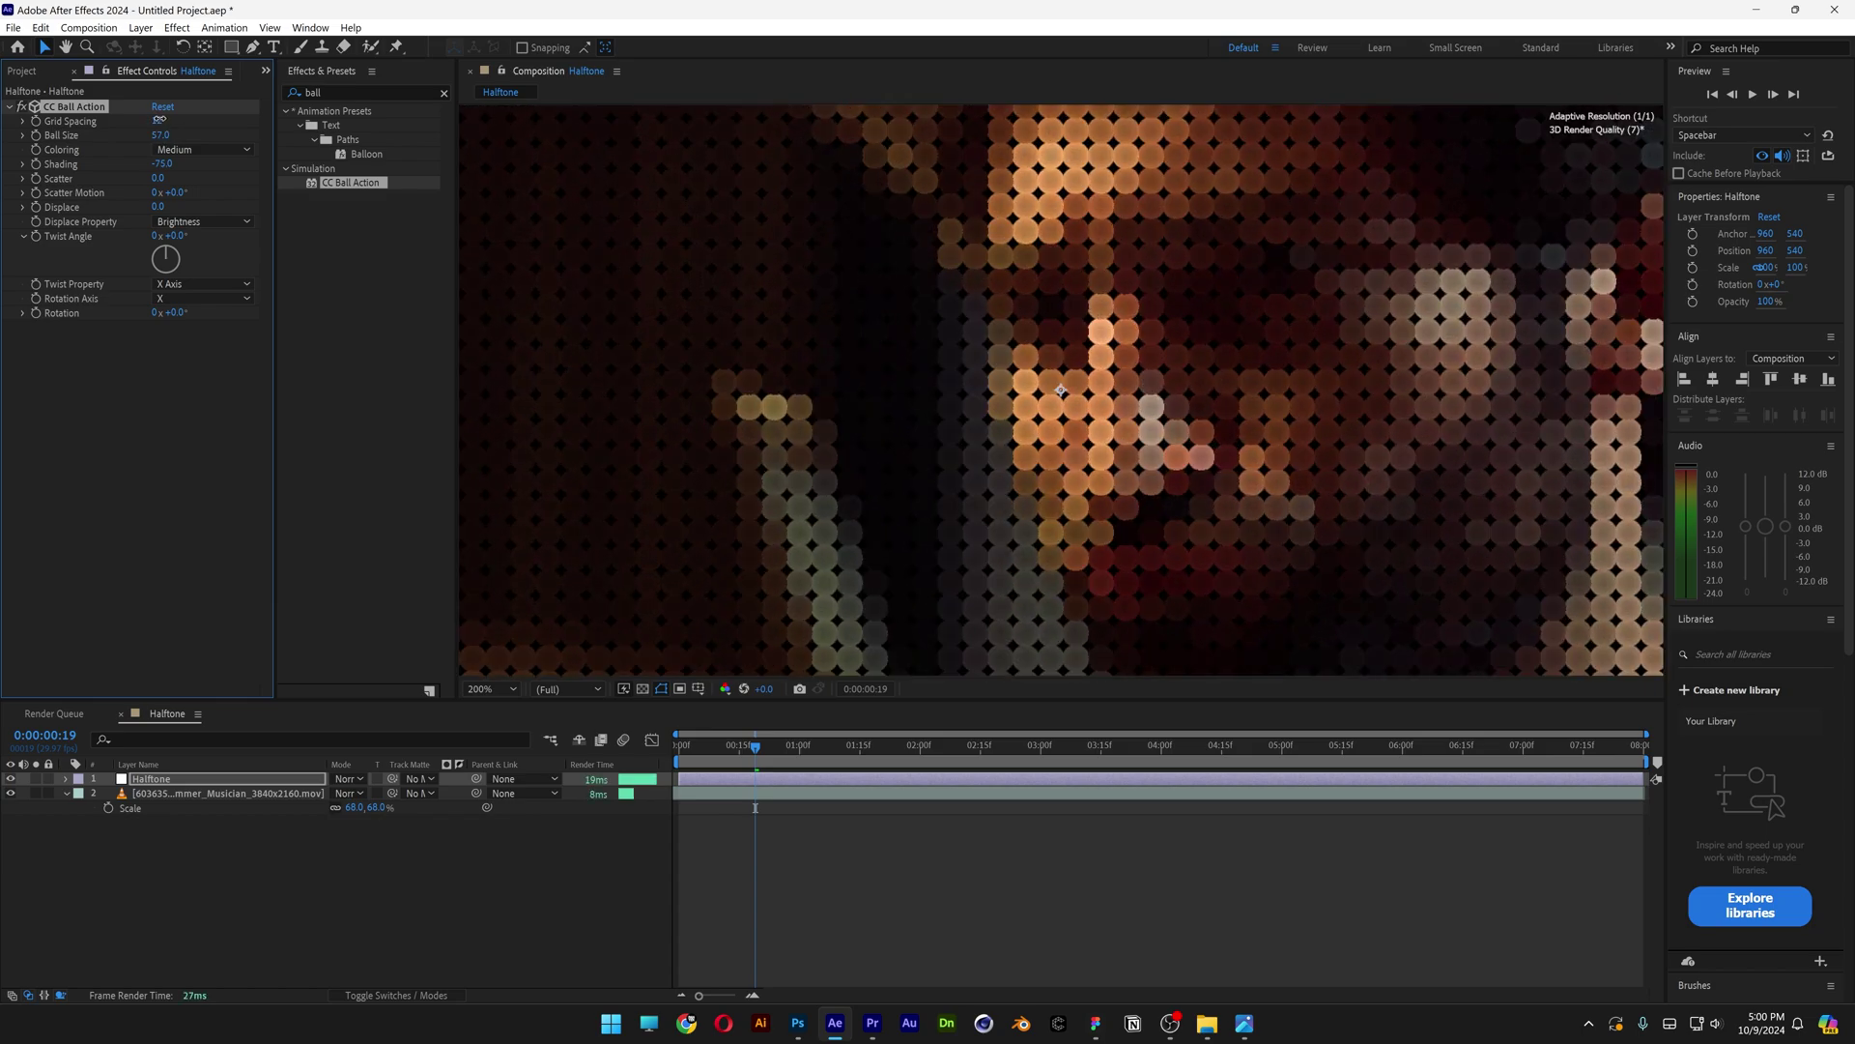
left_click_drag(159, 120, 162, 138)
left_click(158, 120)
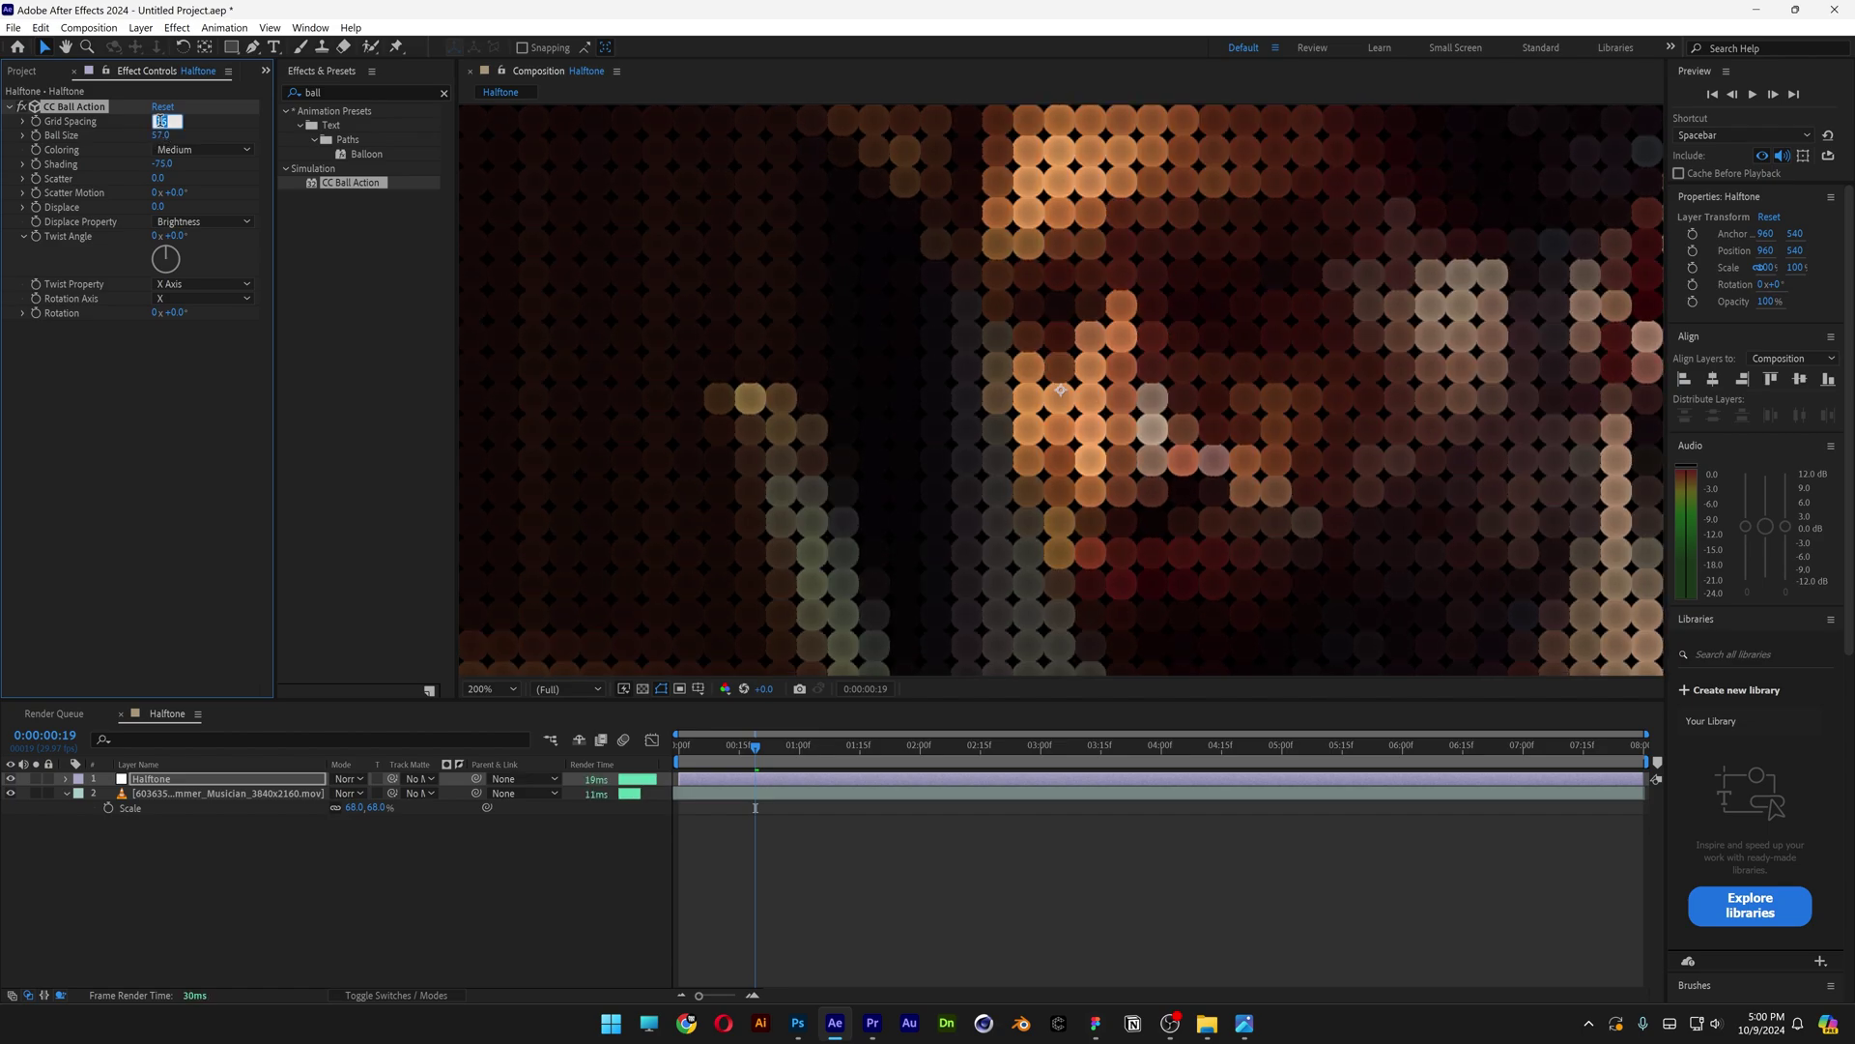
type("8")
key("Return")
- Apply a Fill effect to the Halftone layer with its colour set to black (000000)
left_click(359, 91)
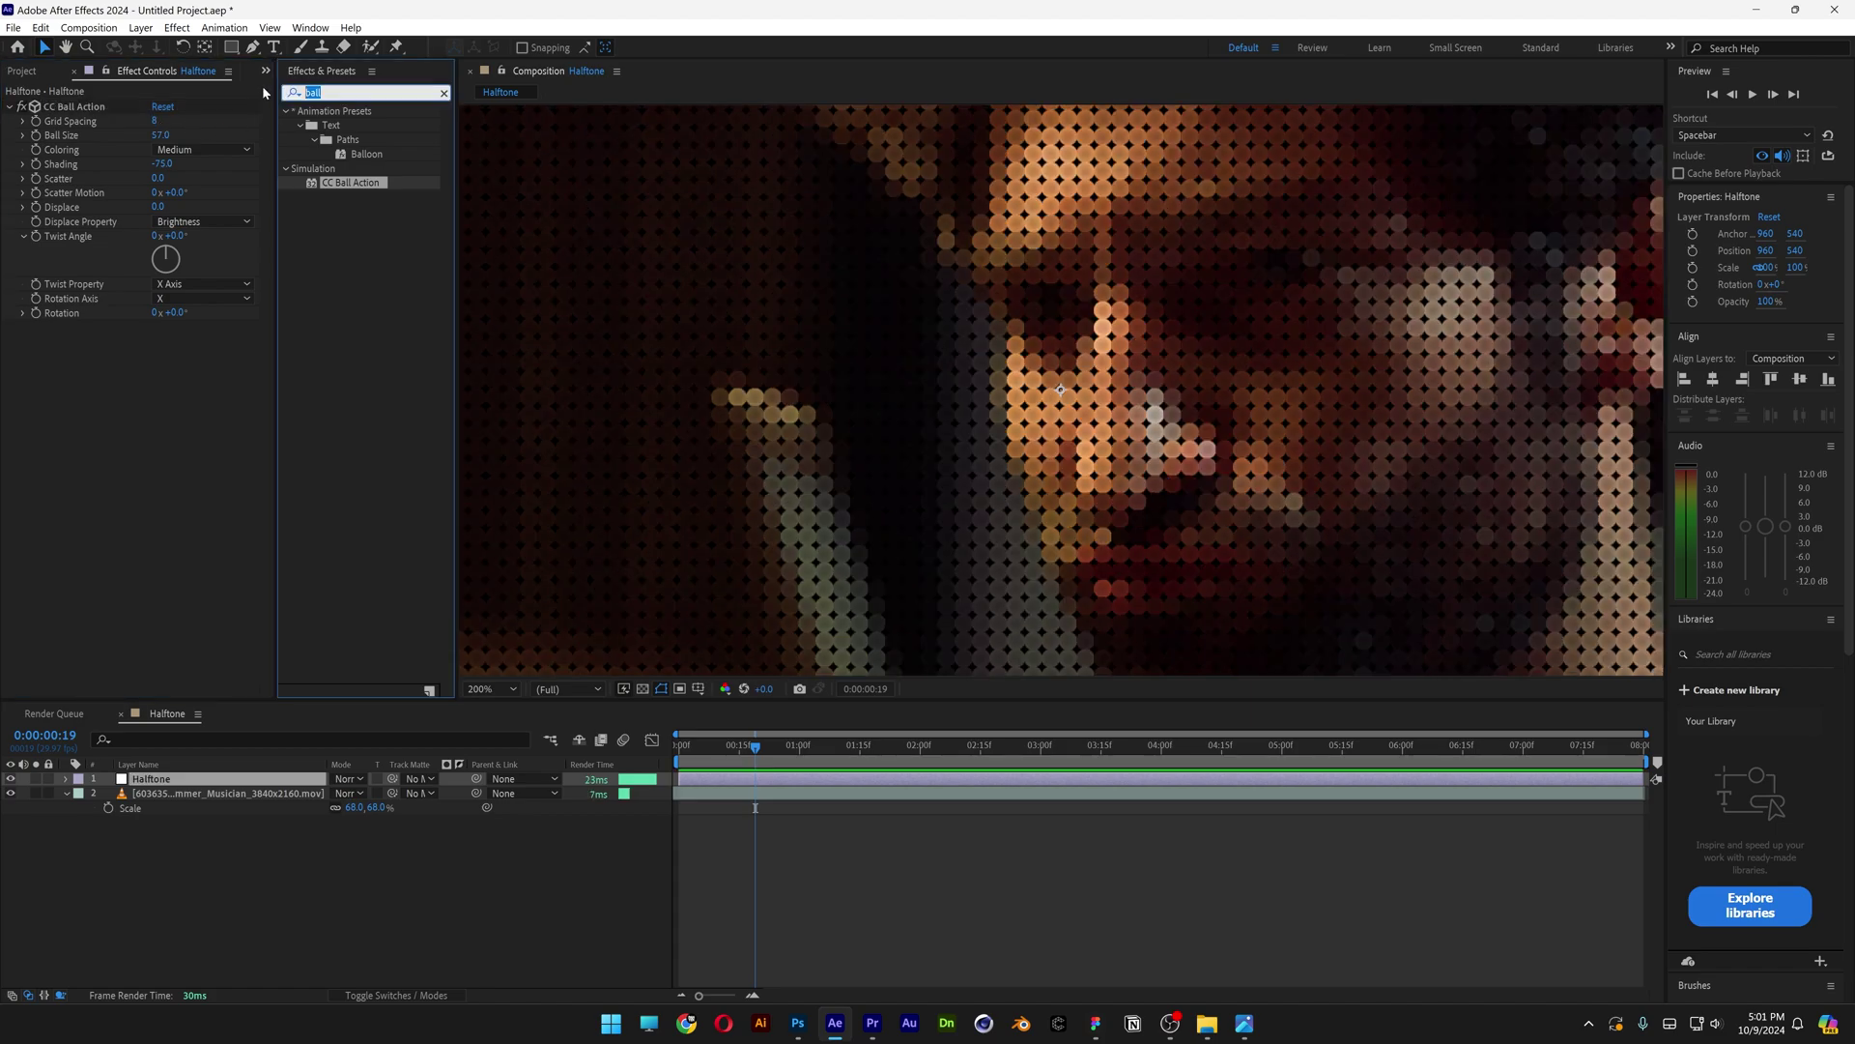
type("fill")
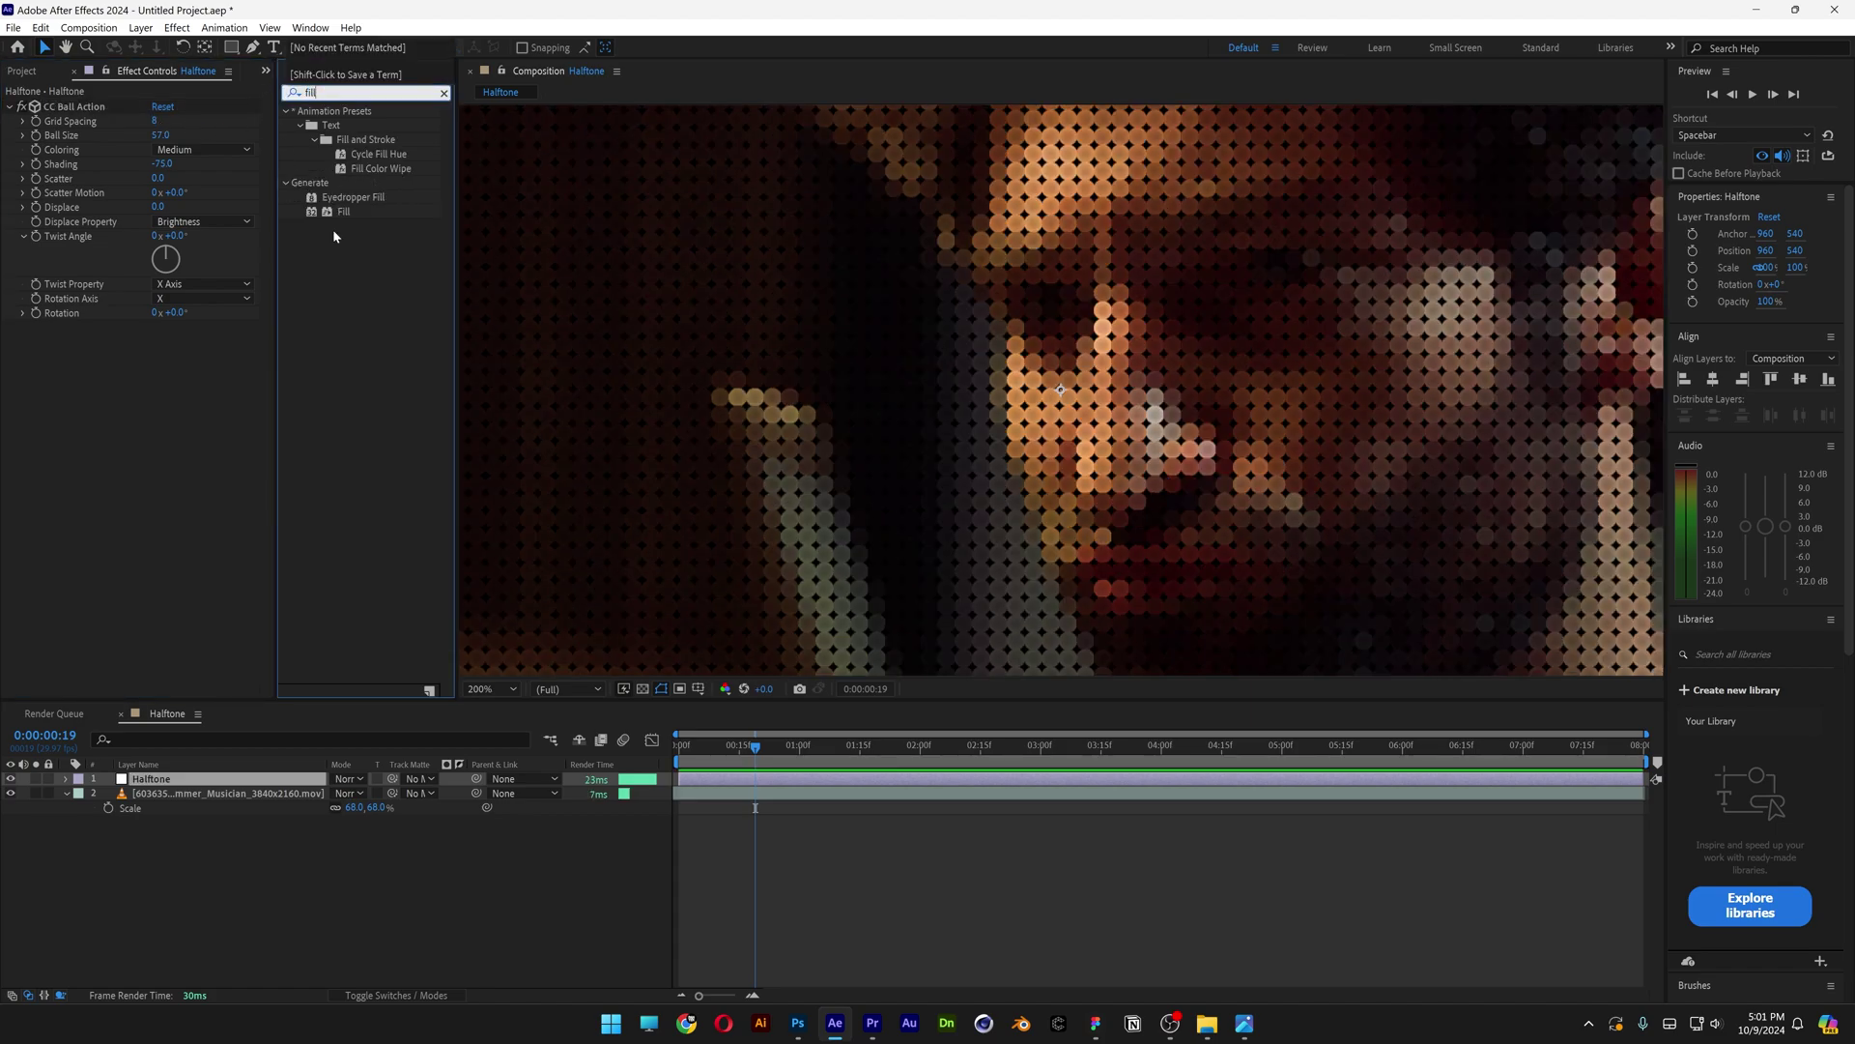
left_click_drag(344, 217, 129, 412)
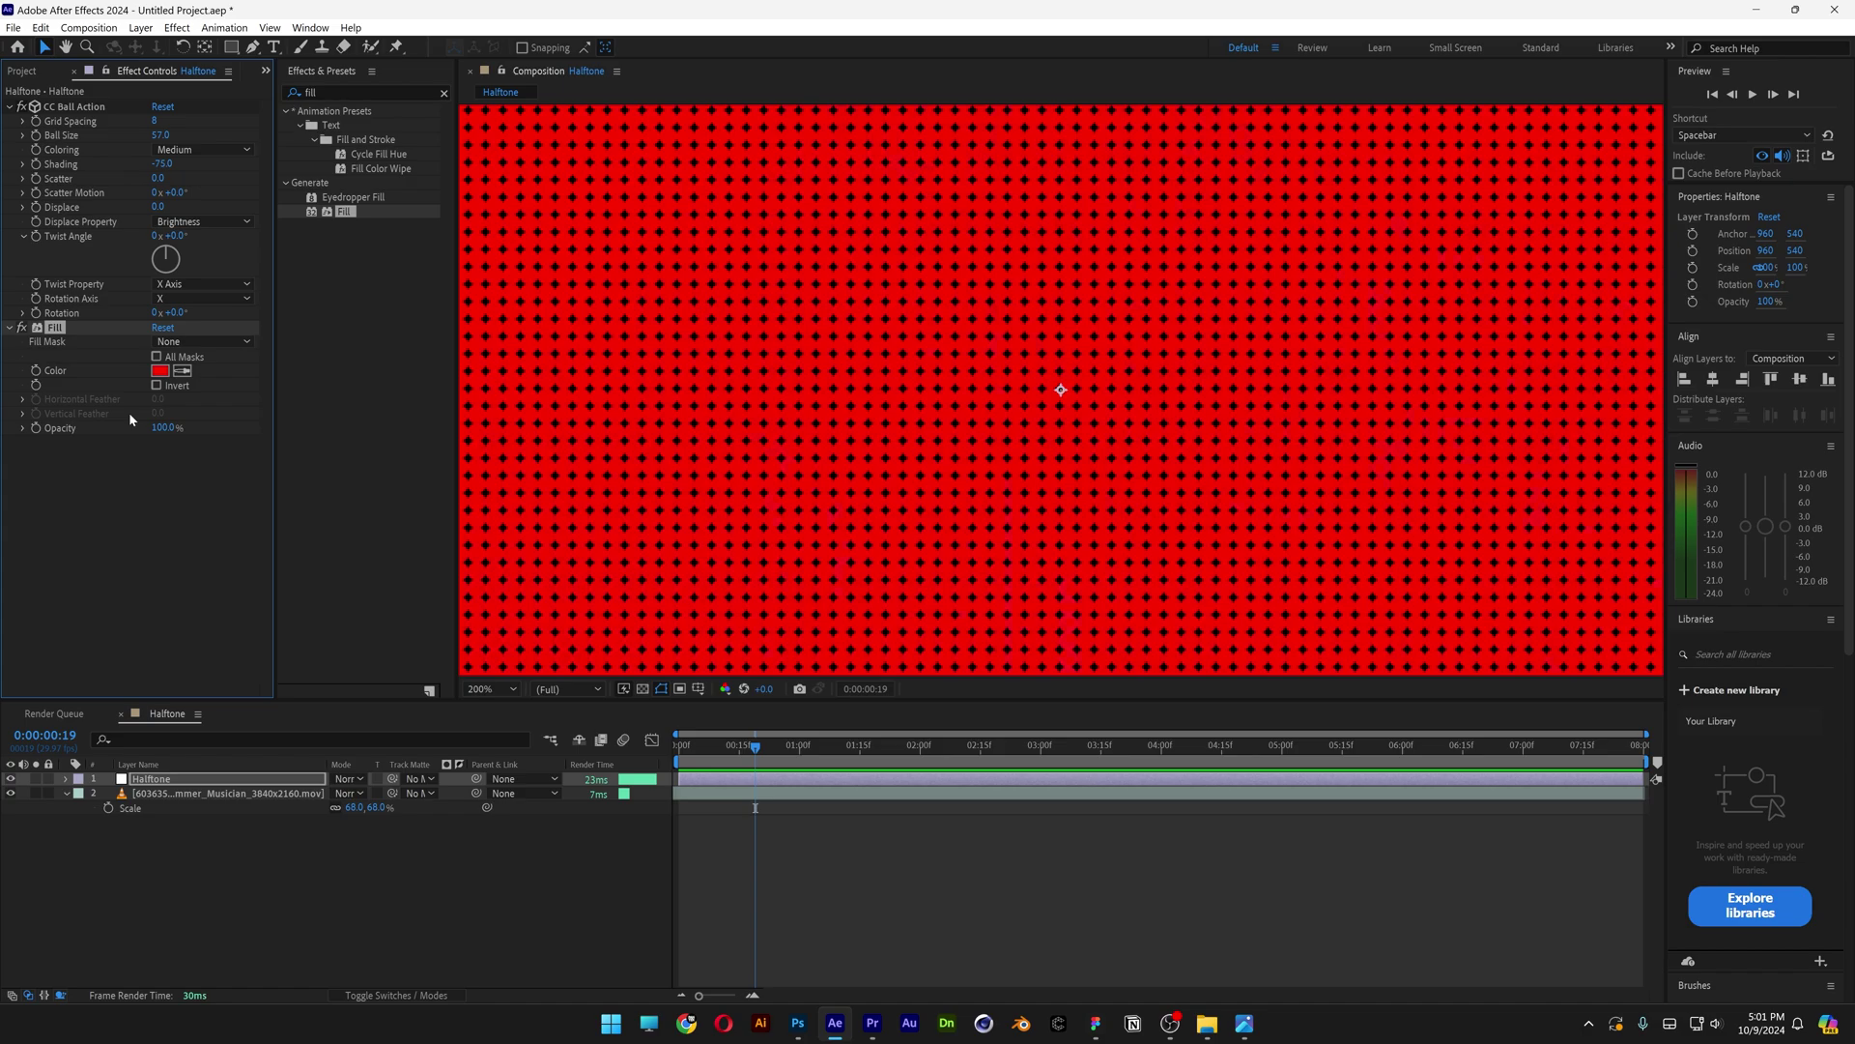
left_click(160, 370)
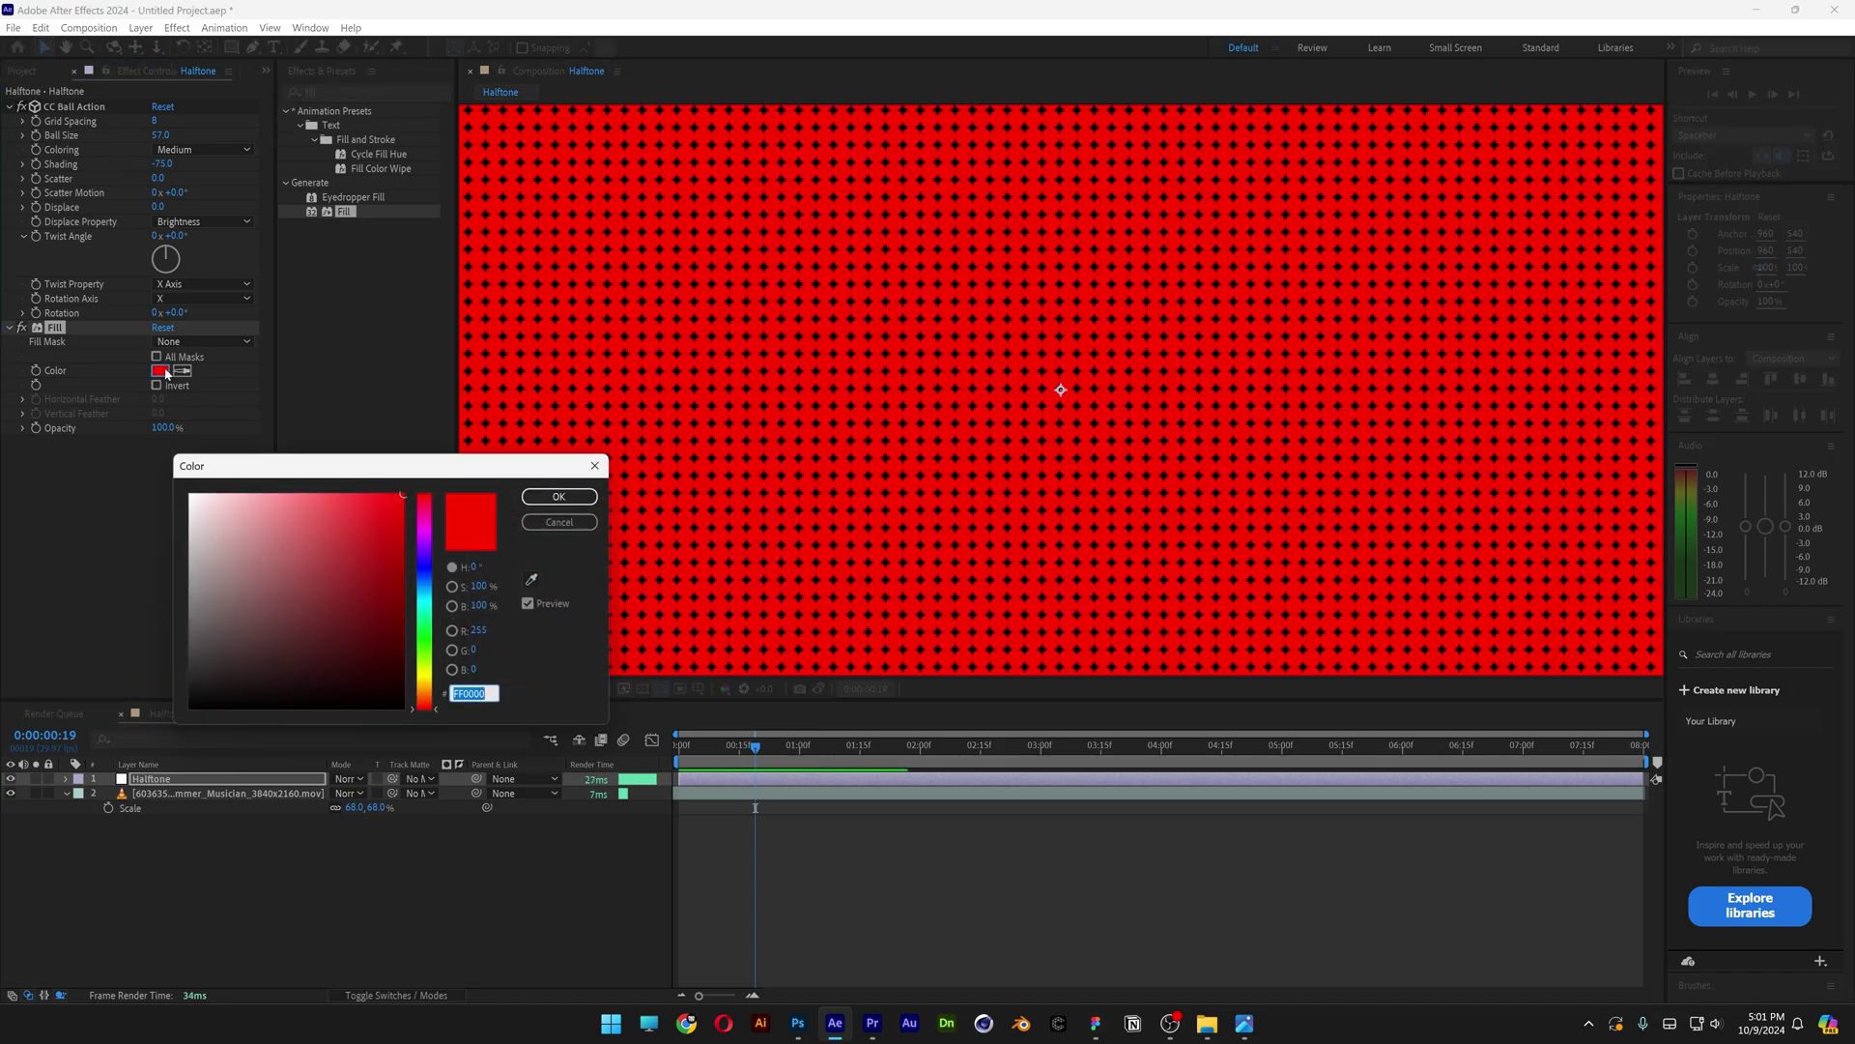
left_click(349, 547)
left_click_drag(344, 553, 164, 734)
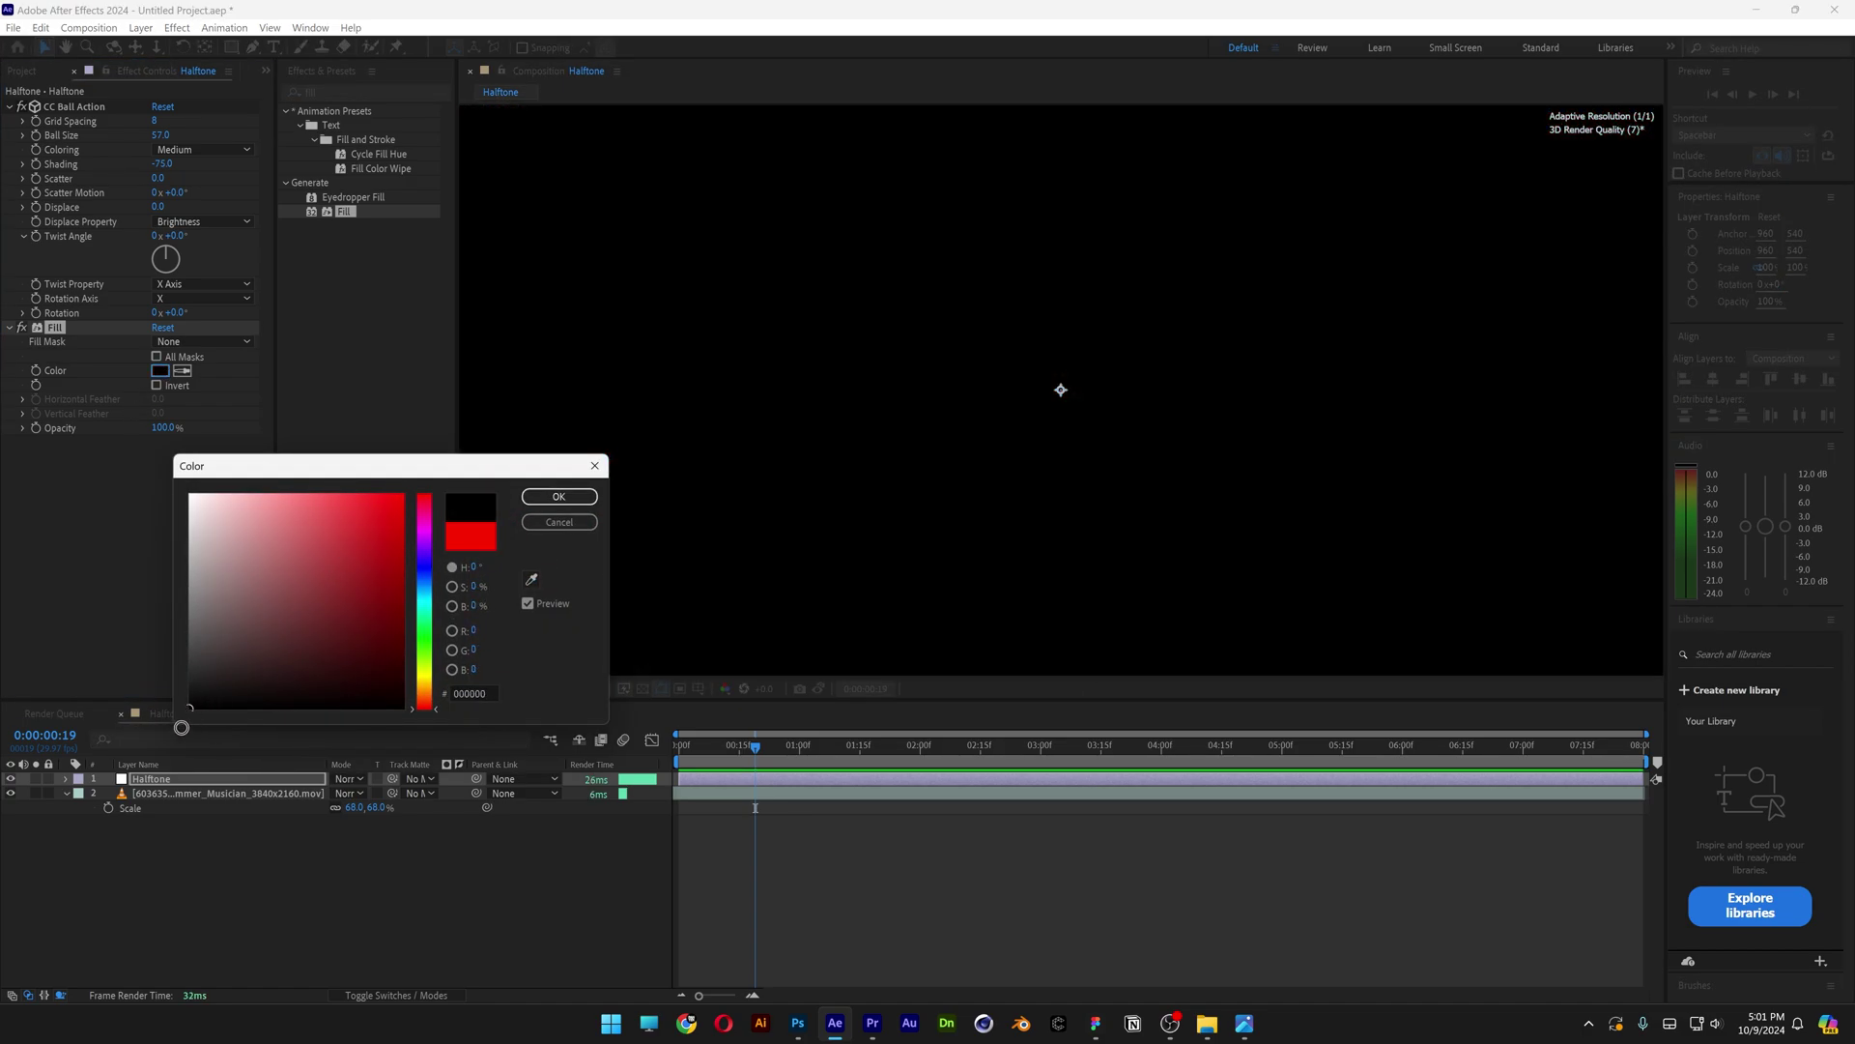
left_click(541, 499)
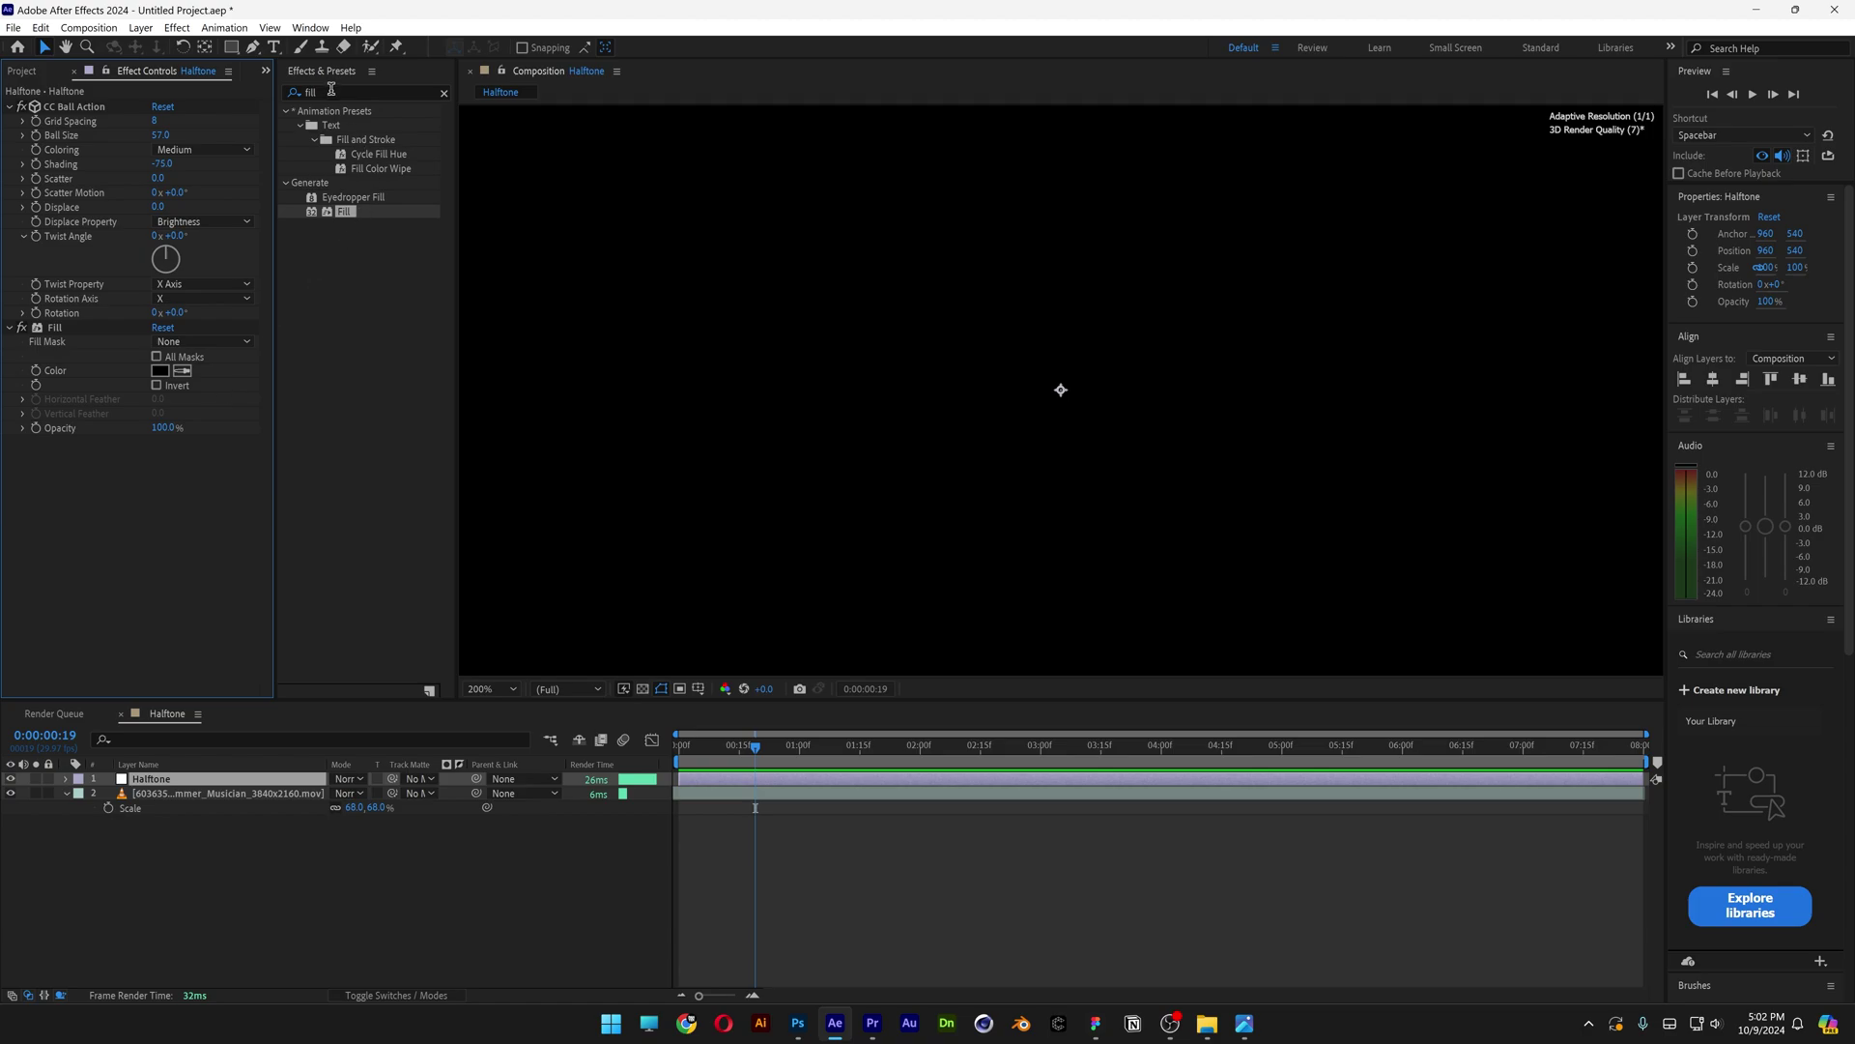
- Add Solid Composite to the Halftone layer with its colour set to white (FFFFFF)
double_click(331, 92)
type("solid comp")
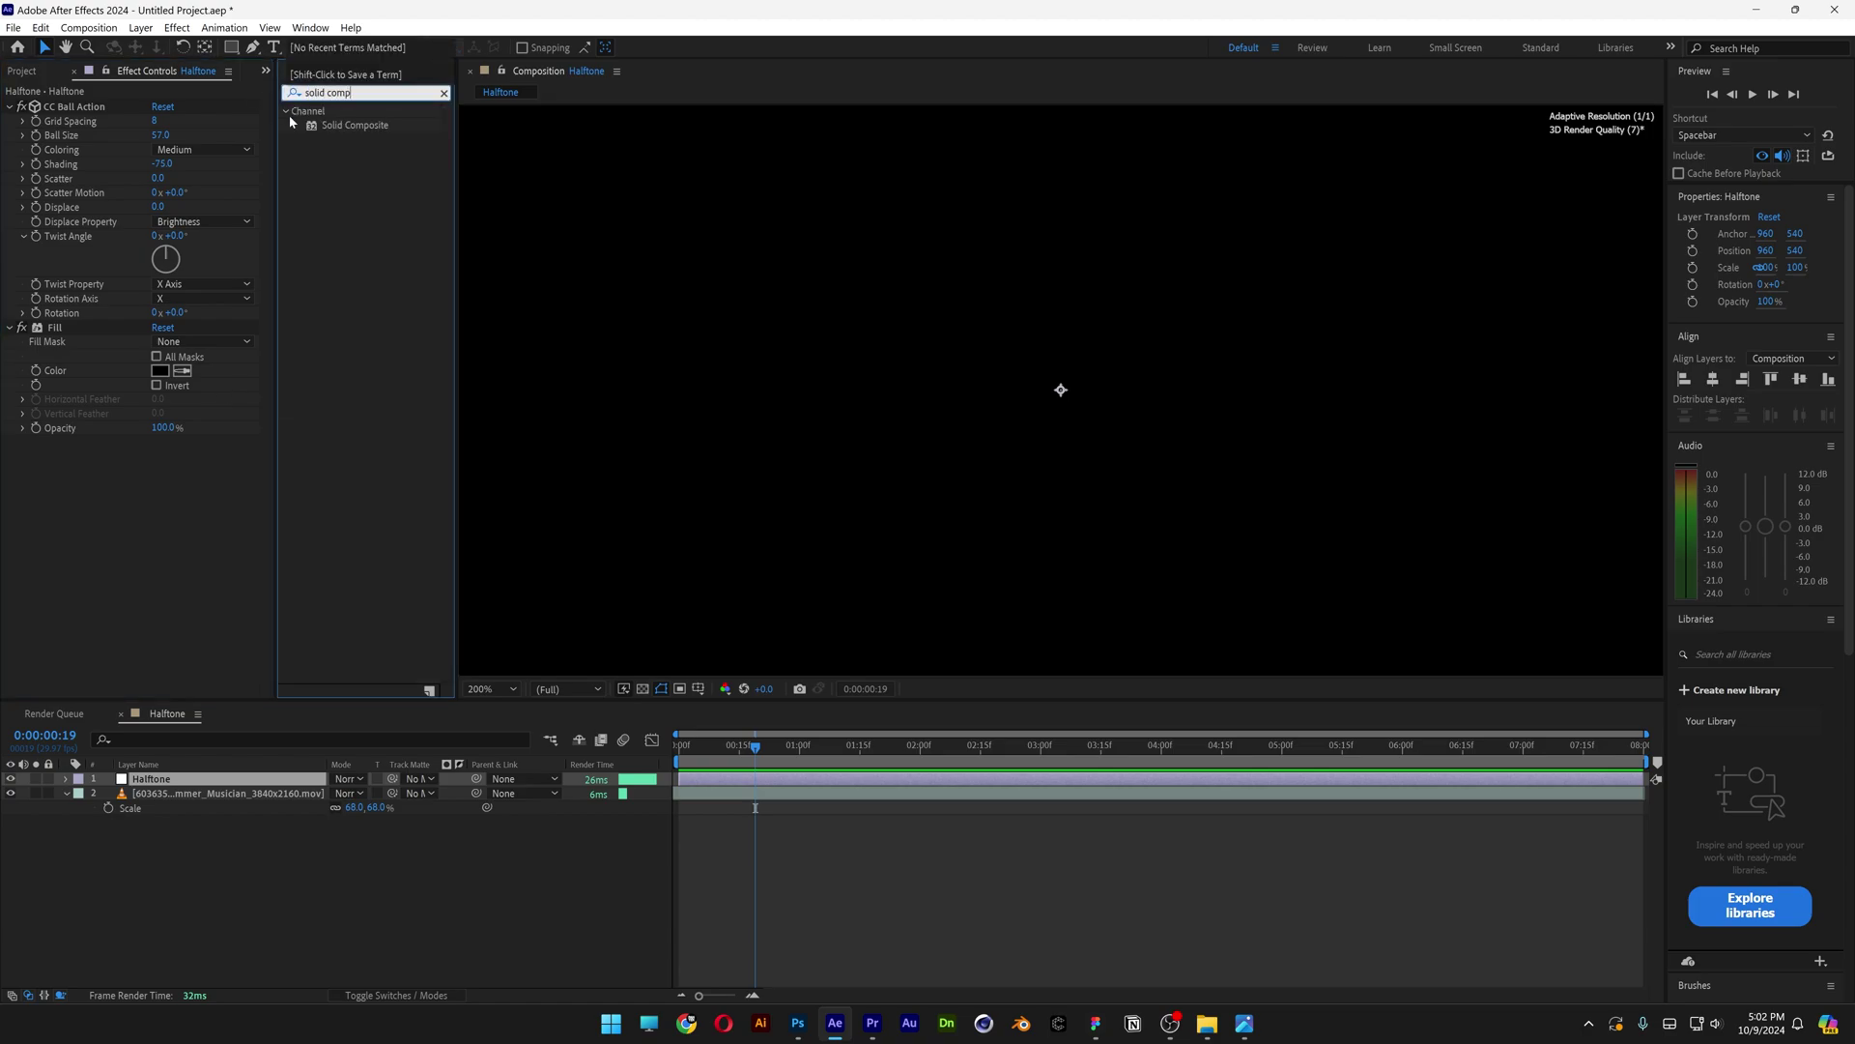
left_click_drag(333, 125, 184, 471)
left_click(161, 471)
left_click(235, 517)
left_click(558, 496)
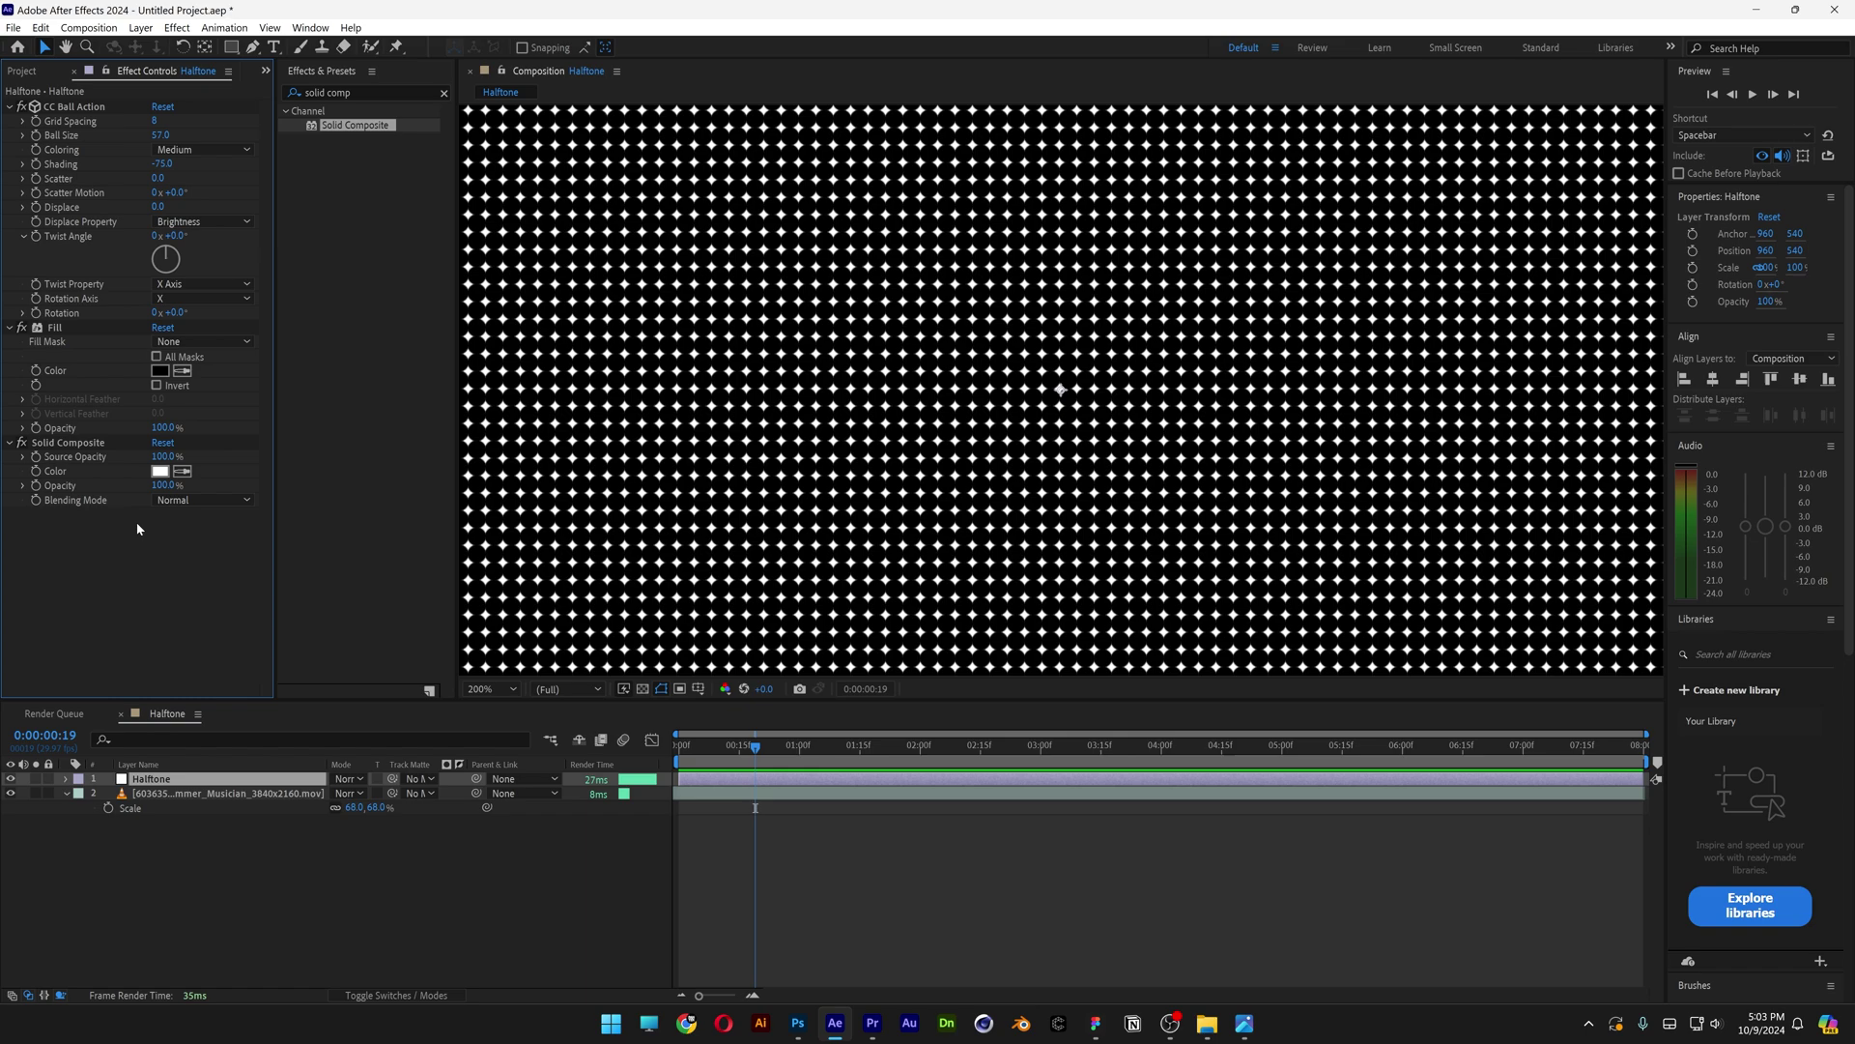
- Collapse the Solid Composite, Fill and CC Ball Action effect settings
left_click(10, 443)
left_click(9, 327)
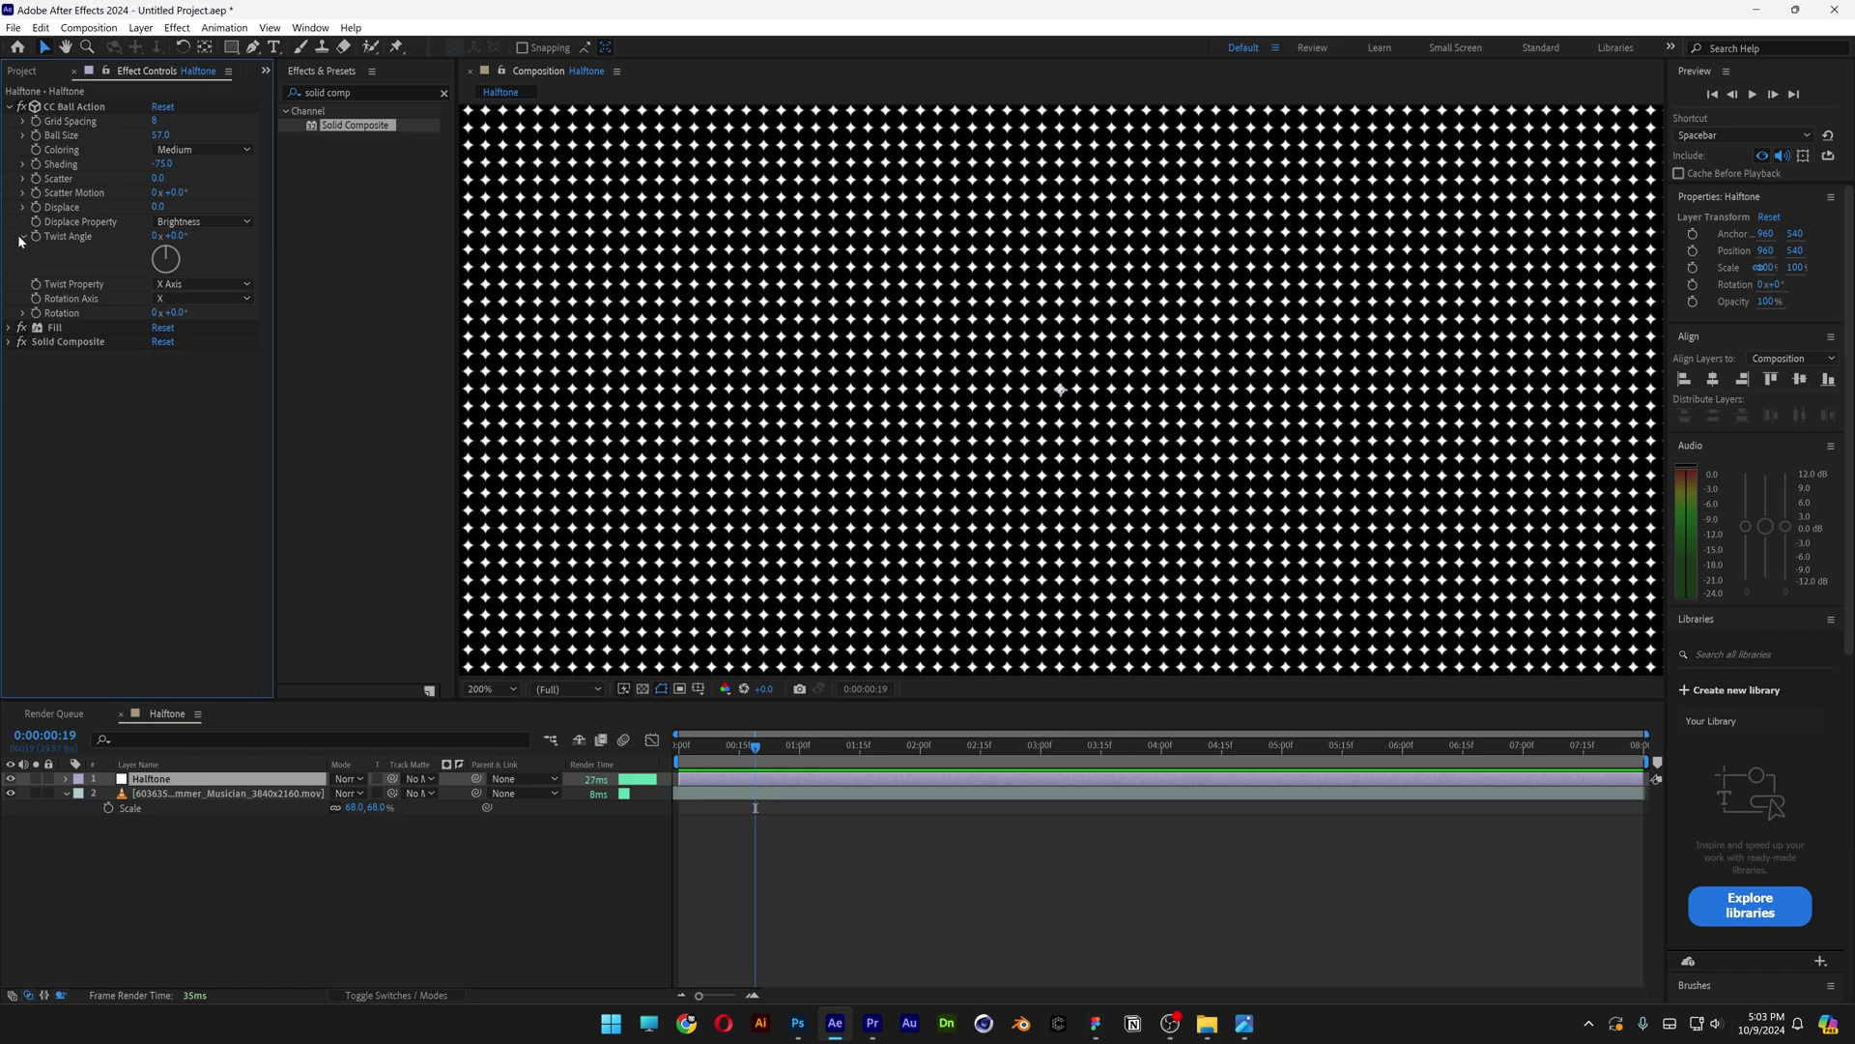
left_click(10, 107)
- Apply a Transform effect above CC Ball Action with Rotation set to -45°
left_click_drag(356, 94, 257, 90)
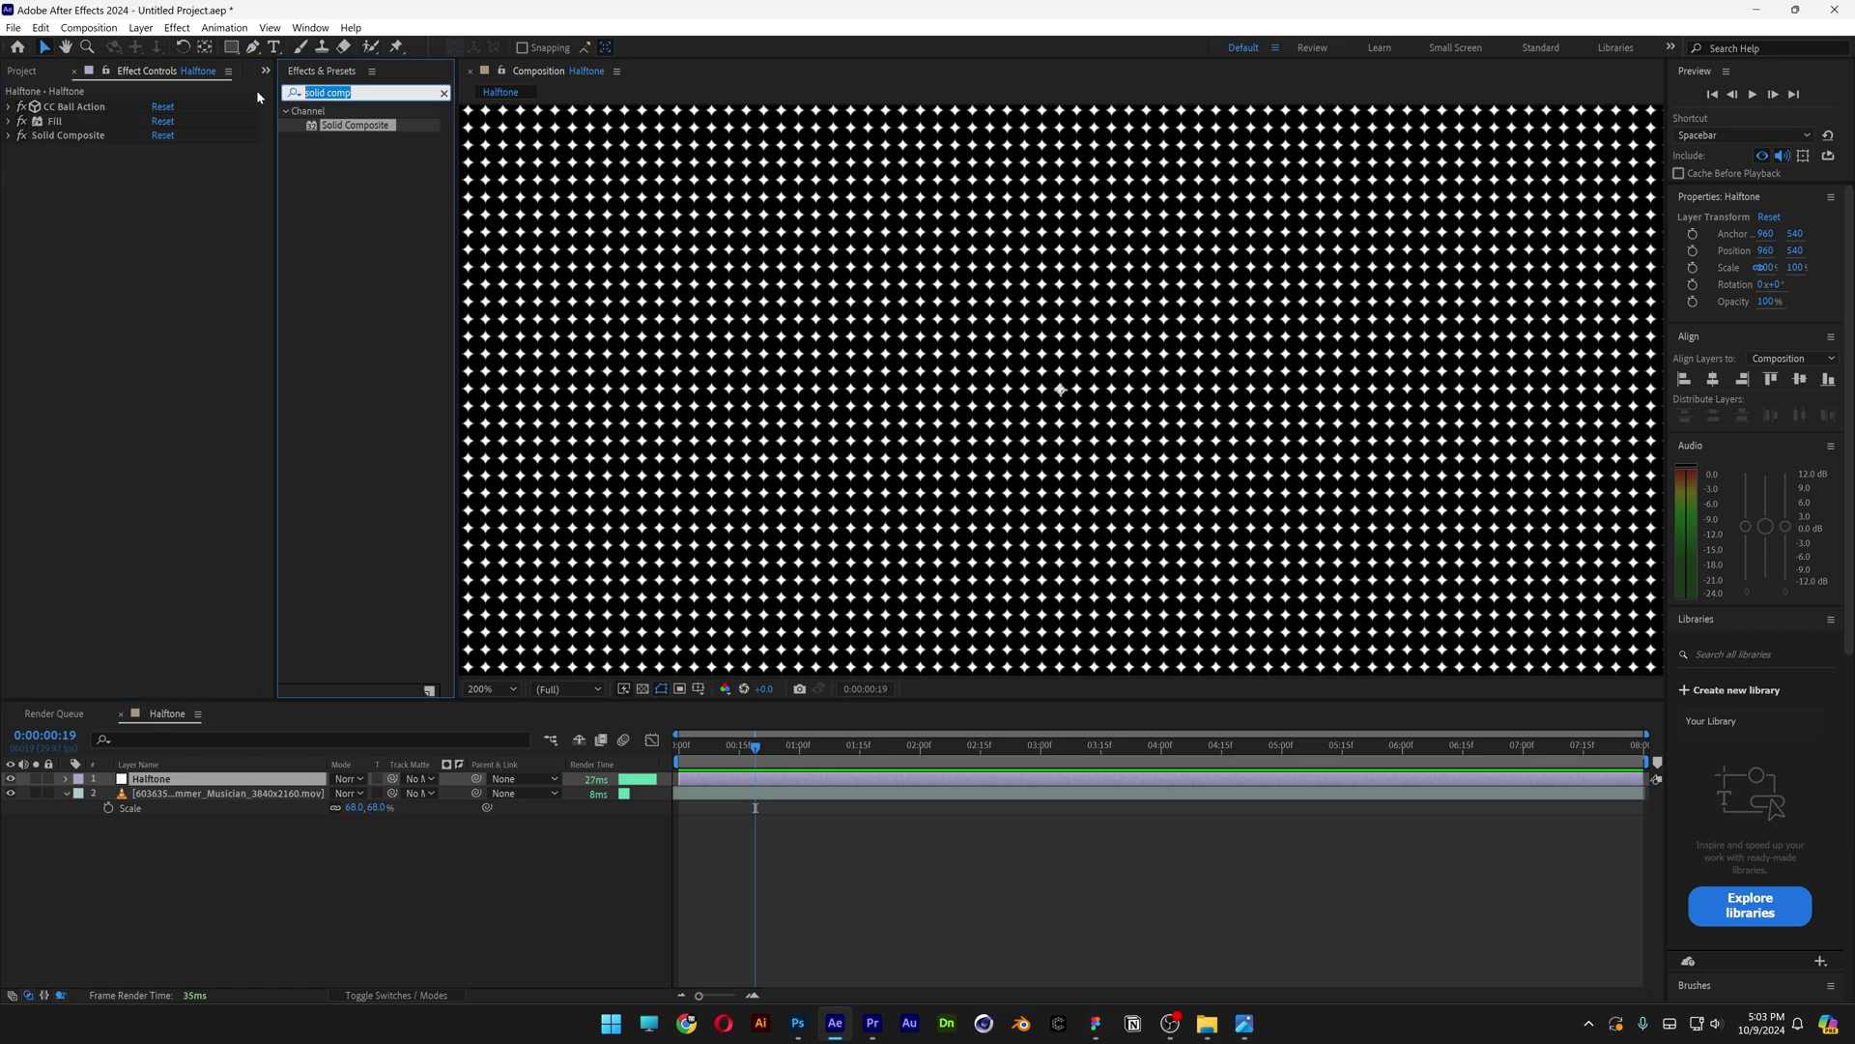
type("transf")
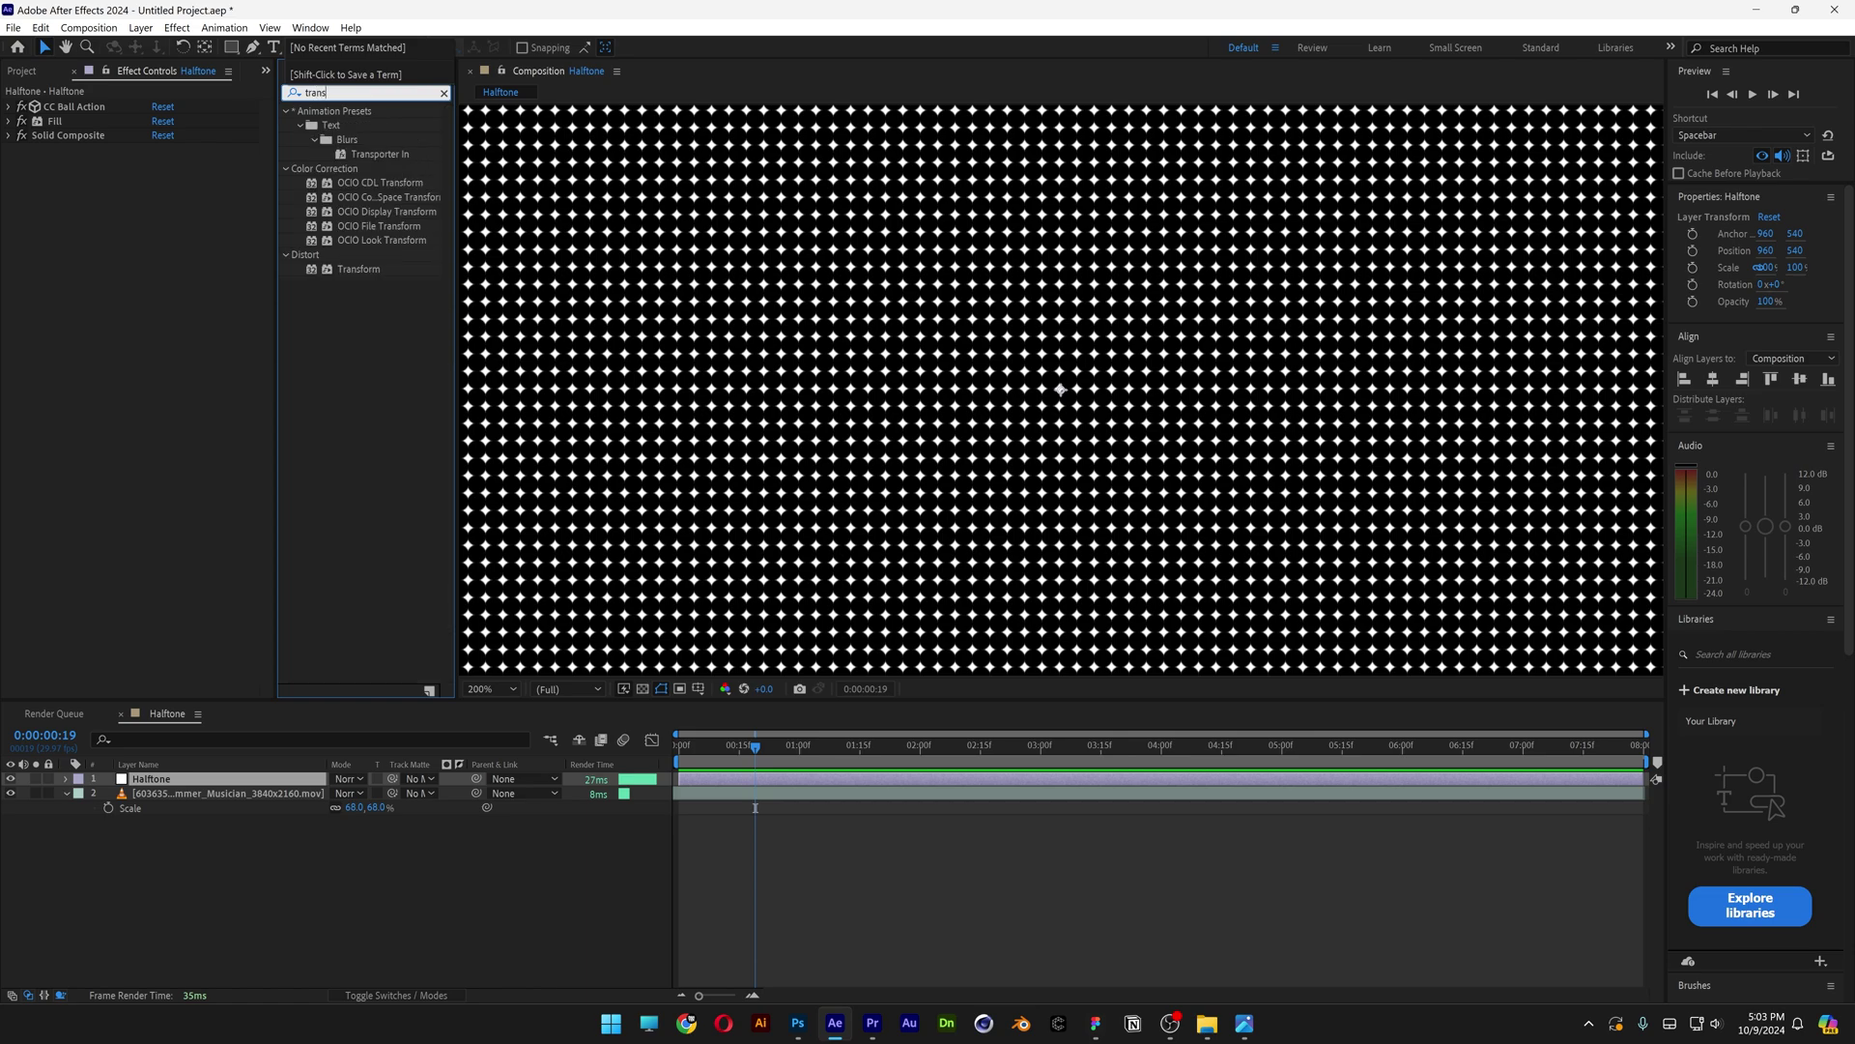
left_click(362, 212)
left_click_drag(366, 215, 138, 100)
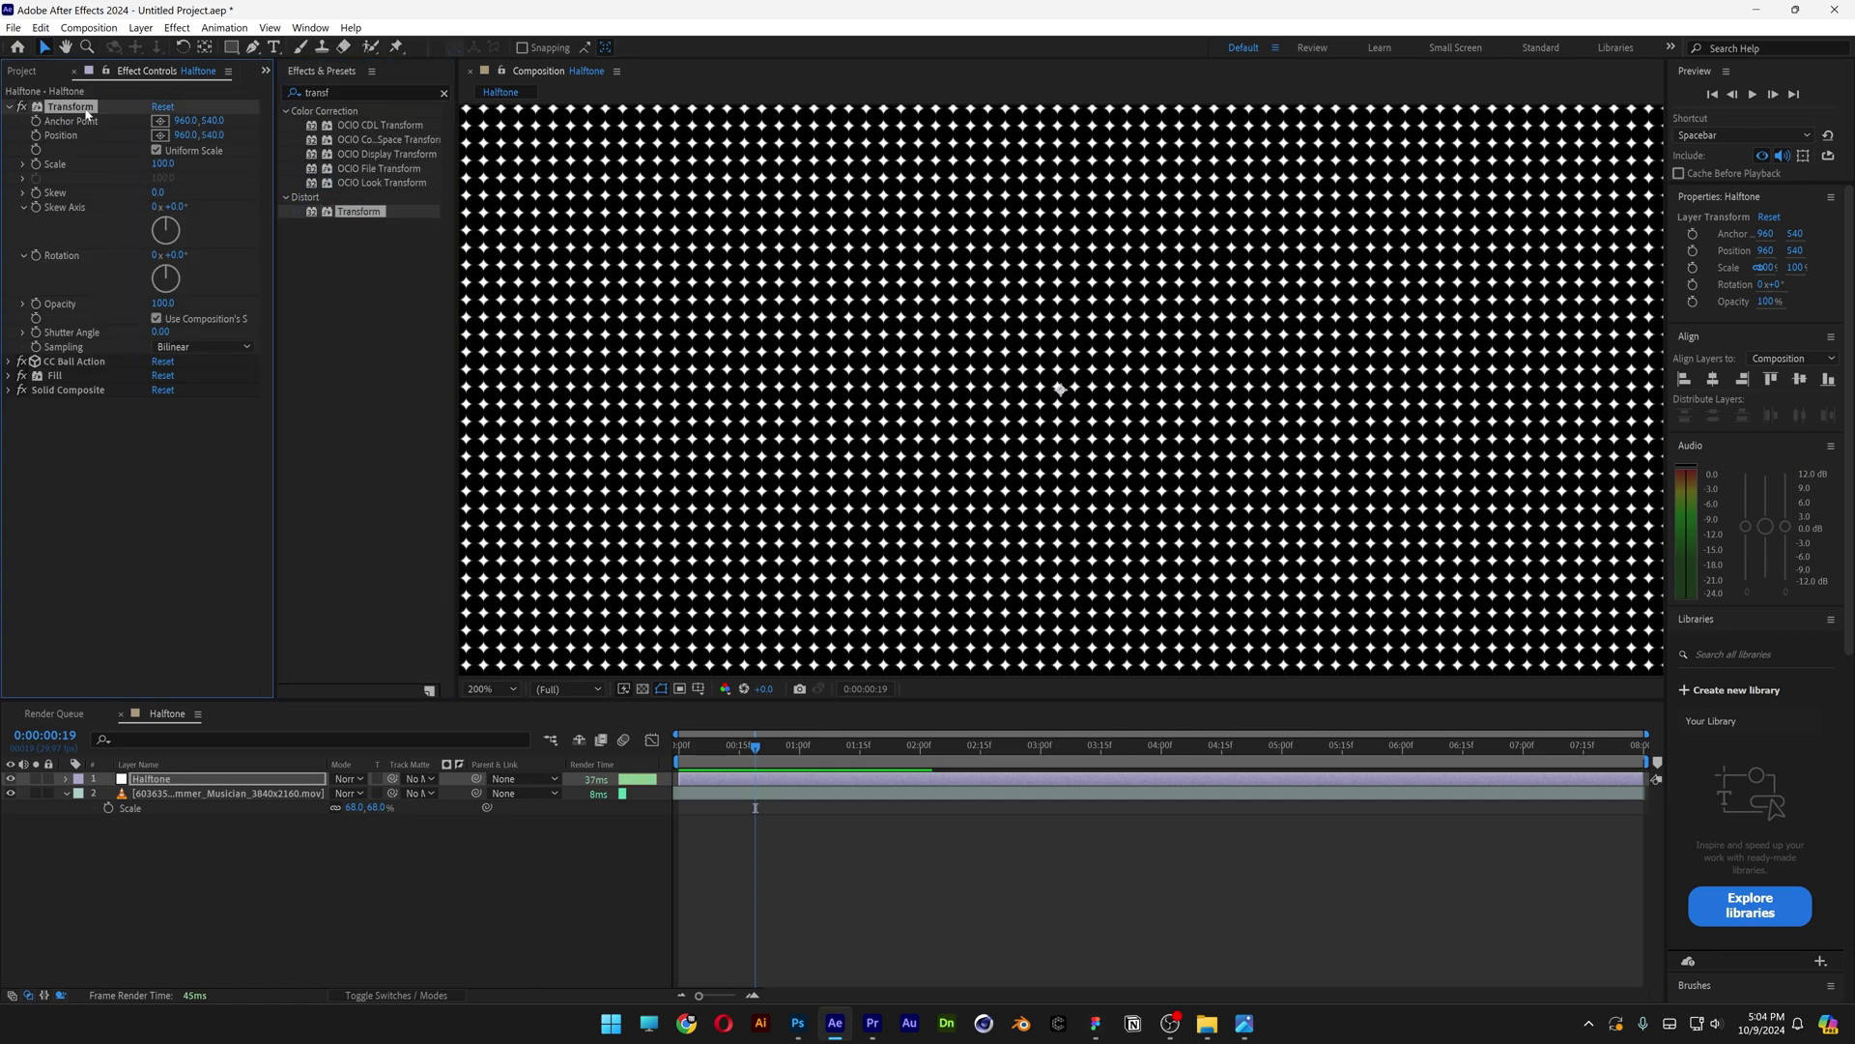
left_click(179, 256)
type("-45")
key("Return")
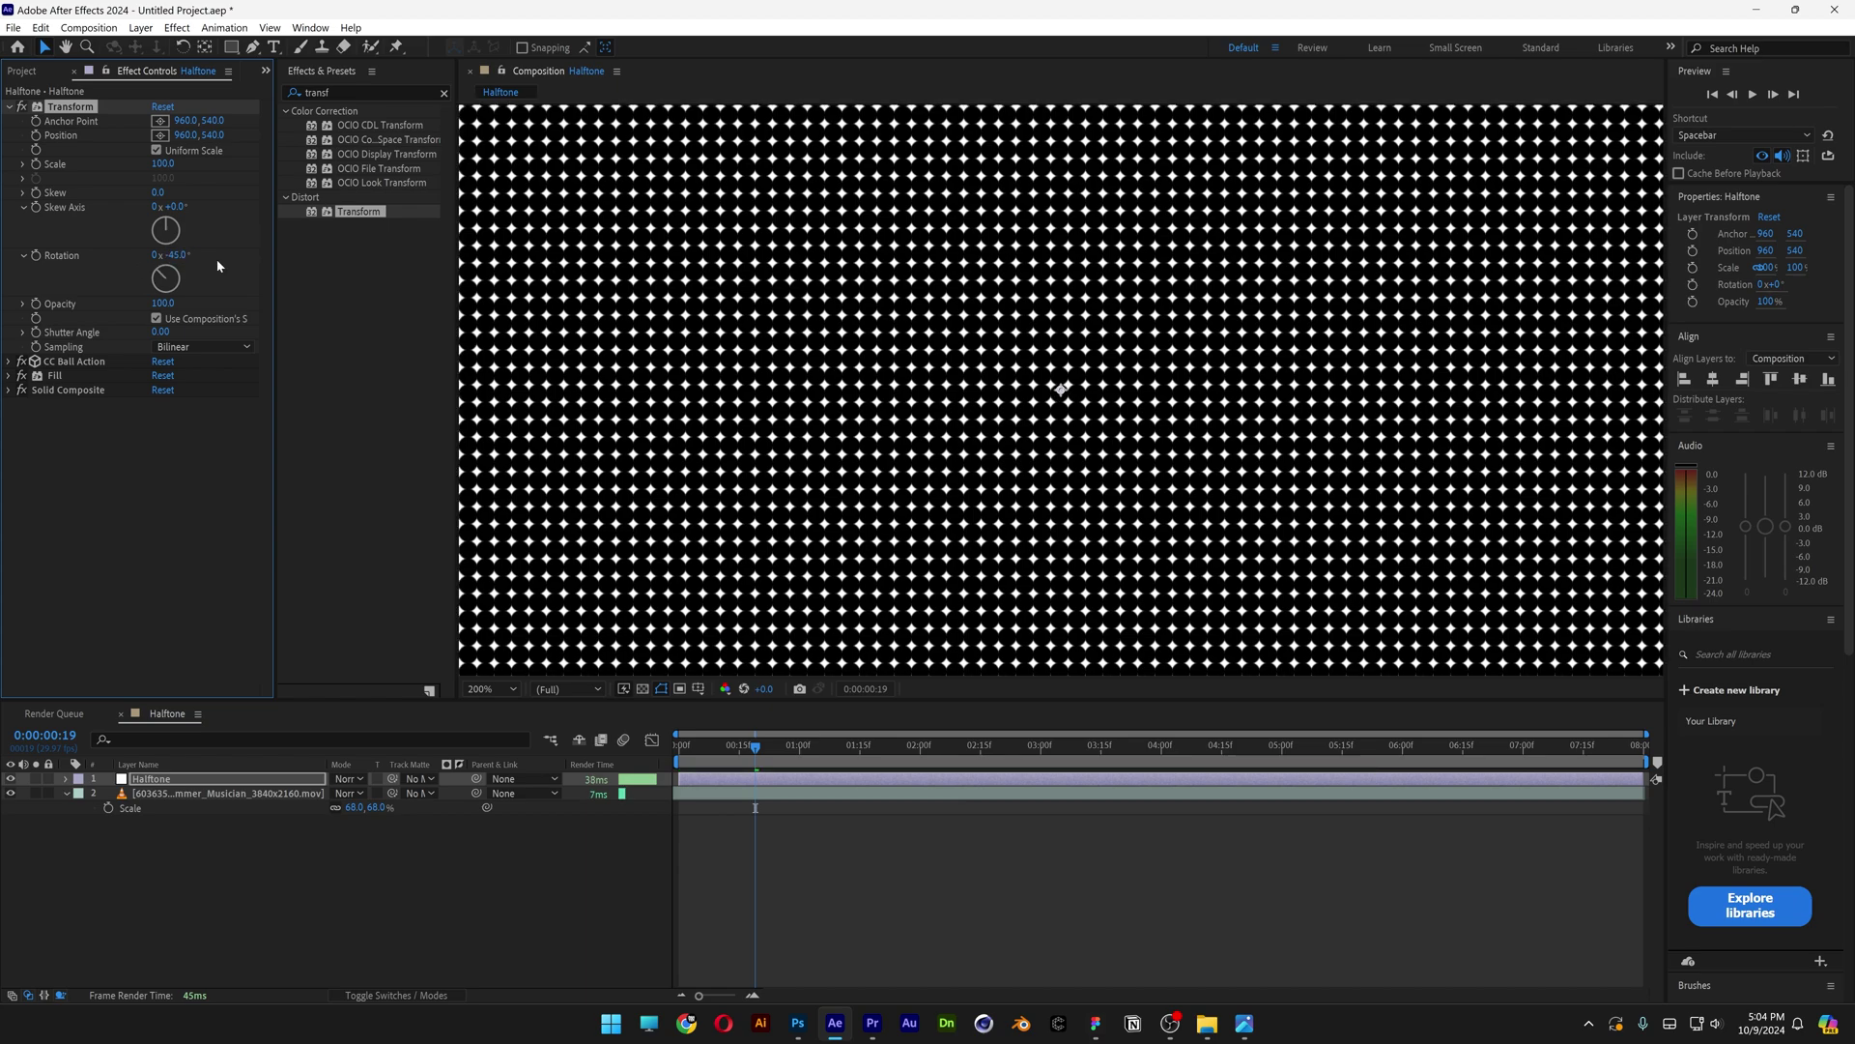
- Duplicate the Transform, move the copy below CC Ball Action at +45°, and collapse both
key("ctrl+d")
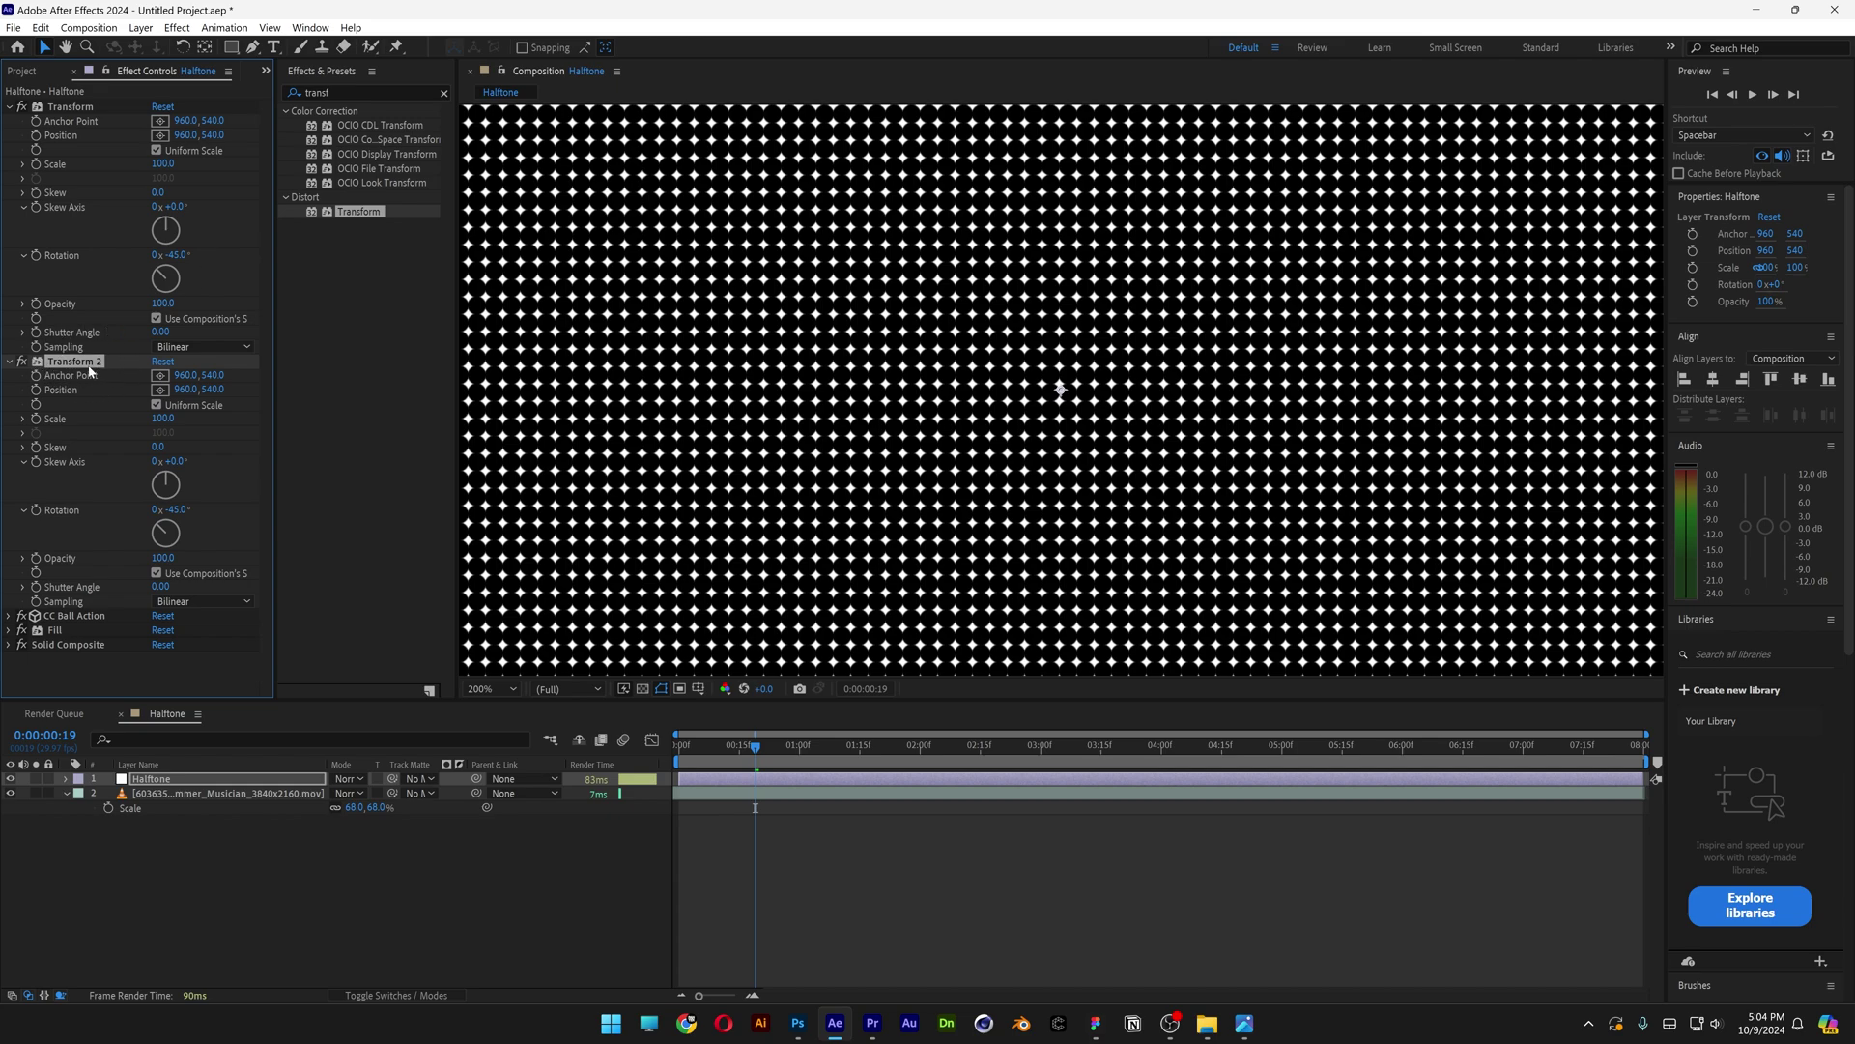
left_click_drag(86, 368, 89, 622)
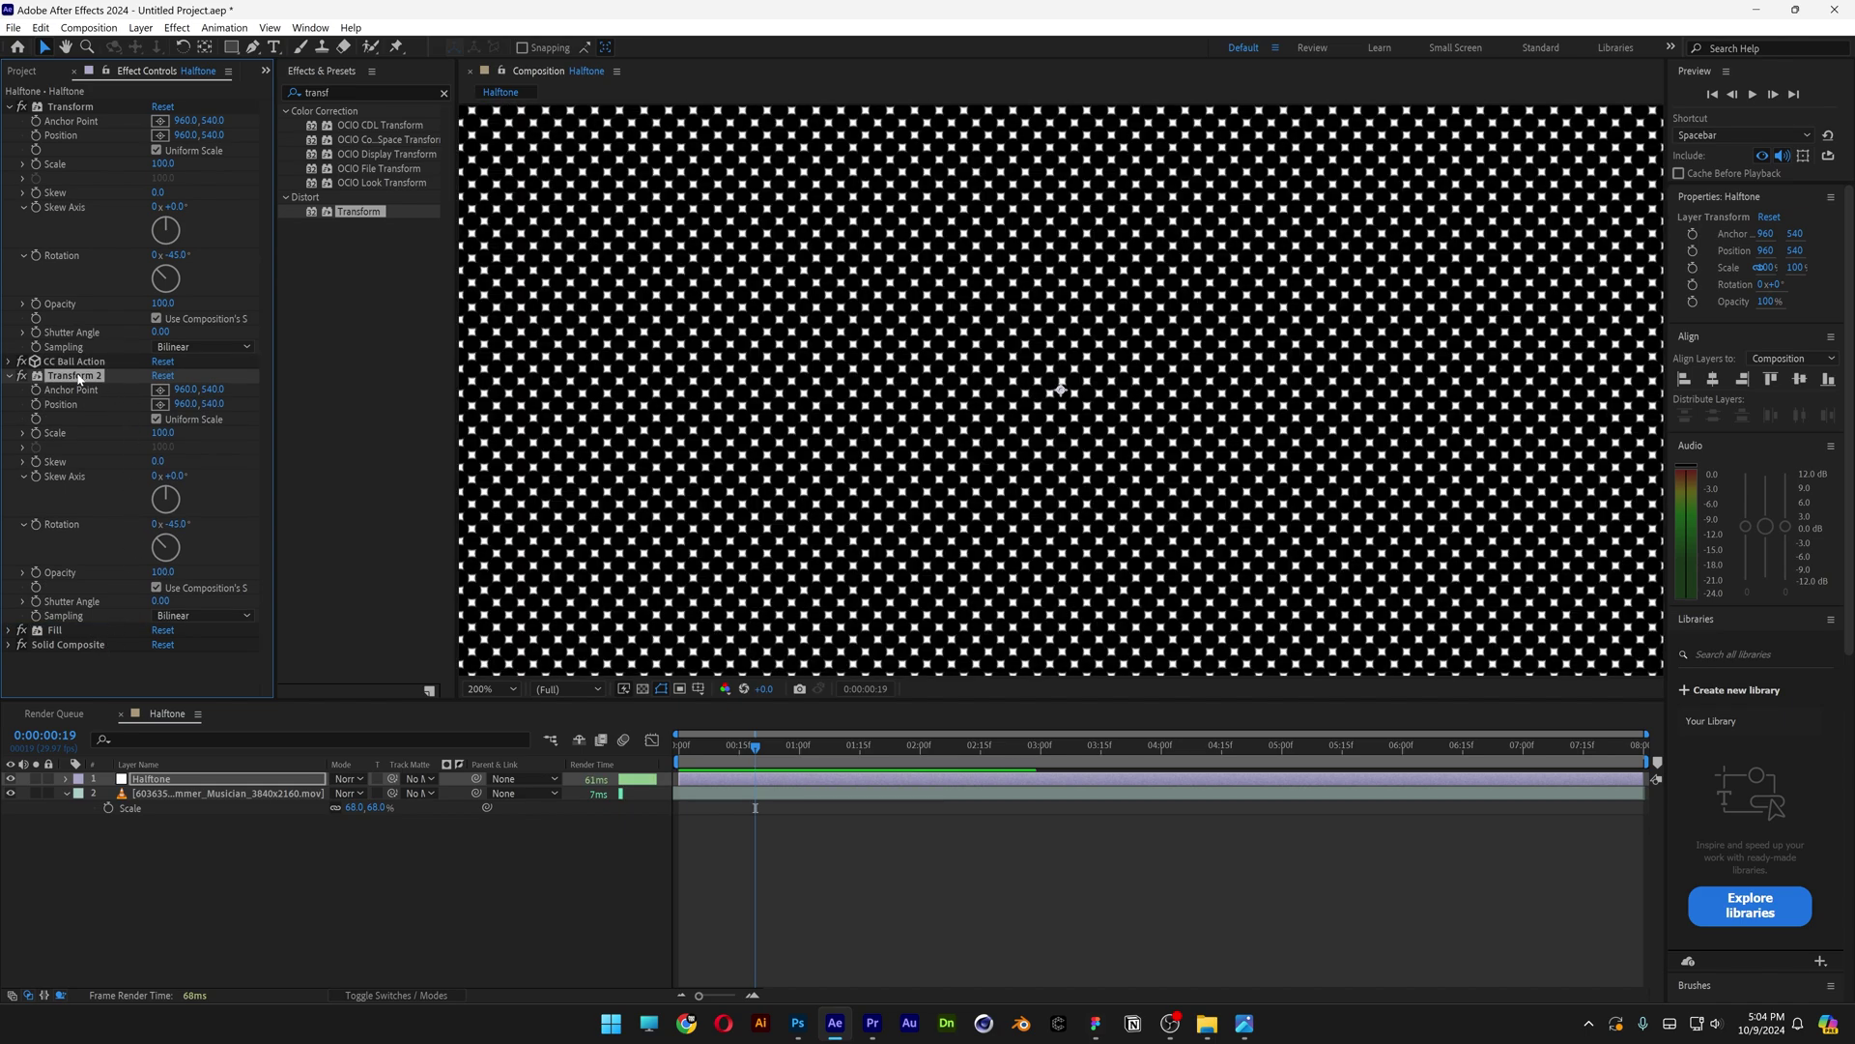
left_click(176, 525)
type("45")
key("Return")
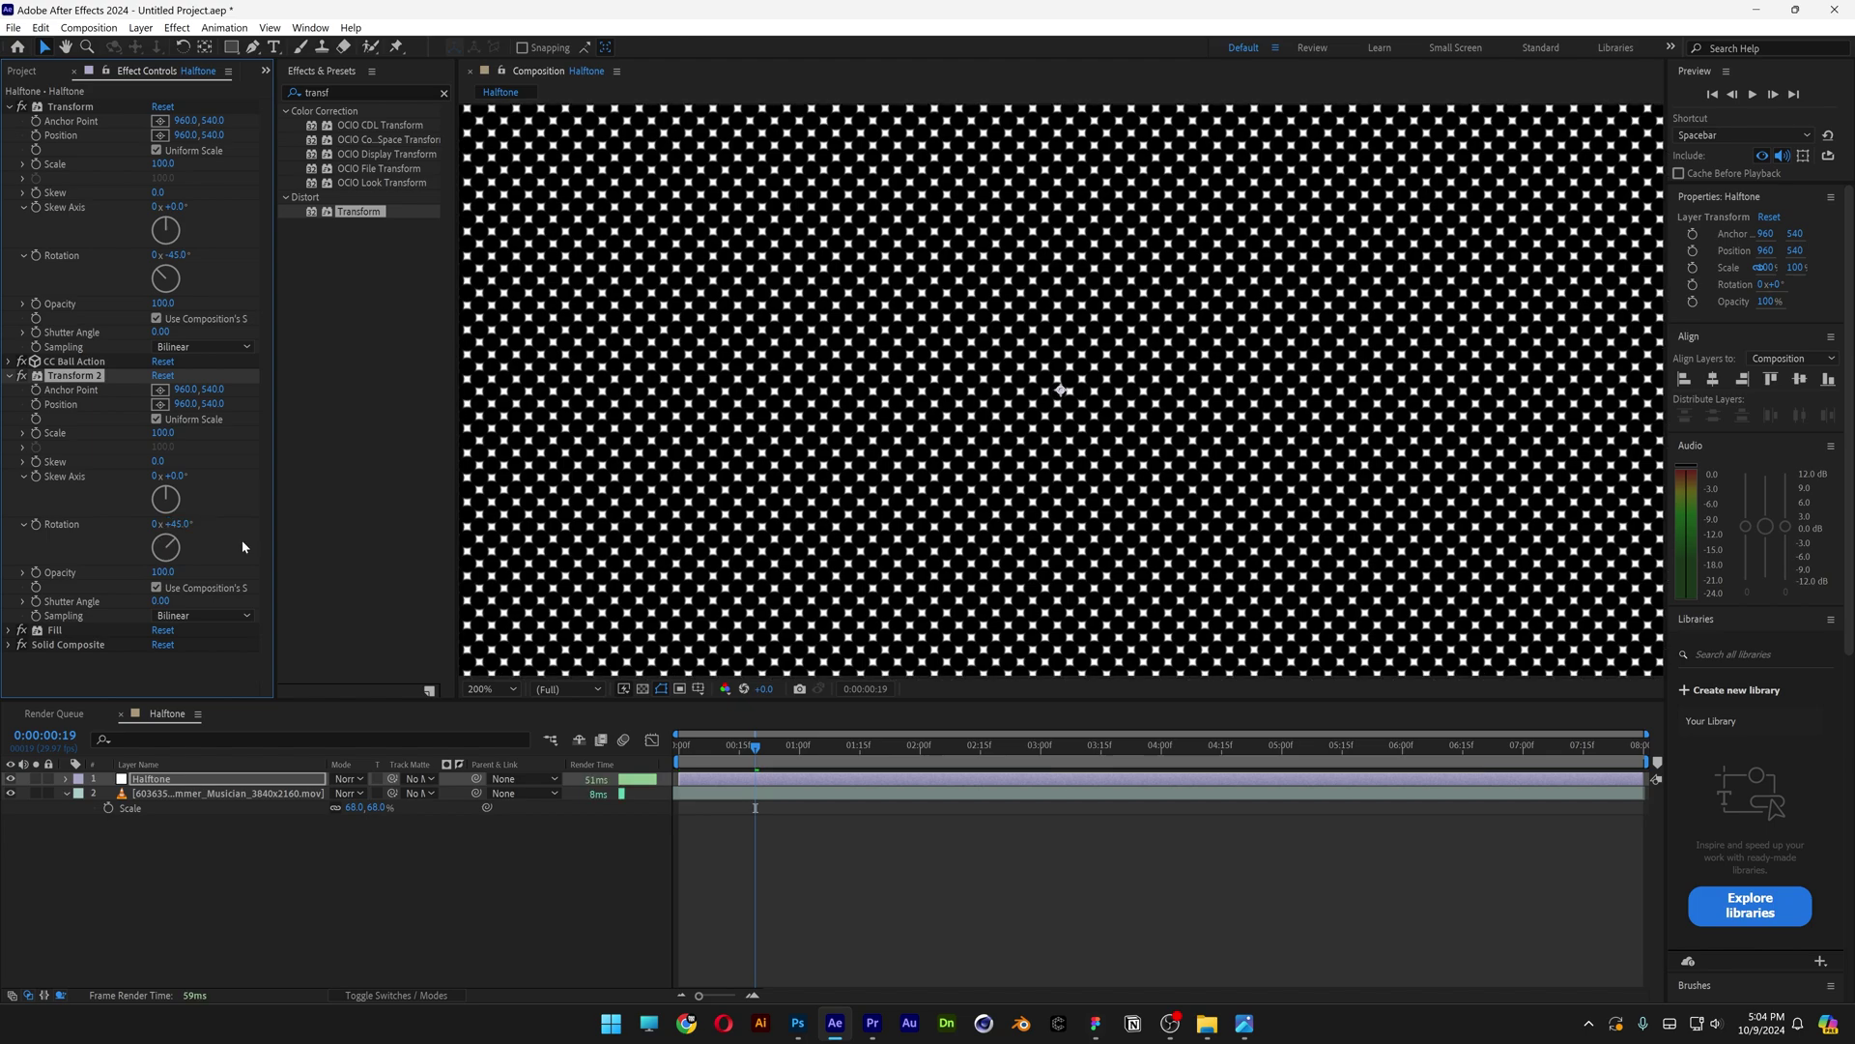
left_click(9, 376)
left_click(84, 365)
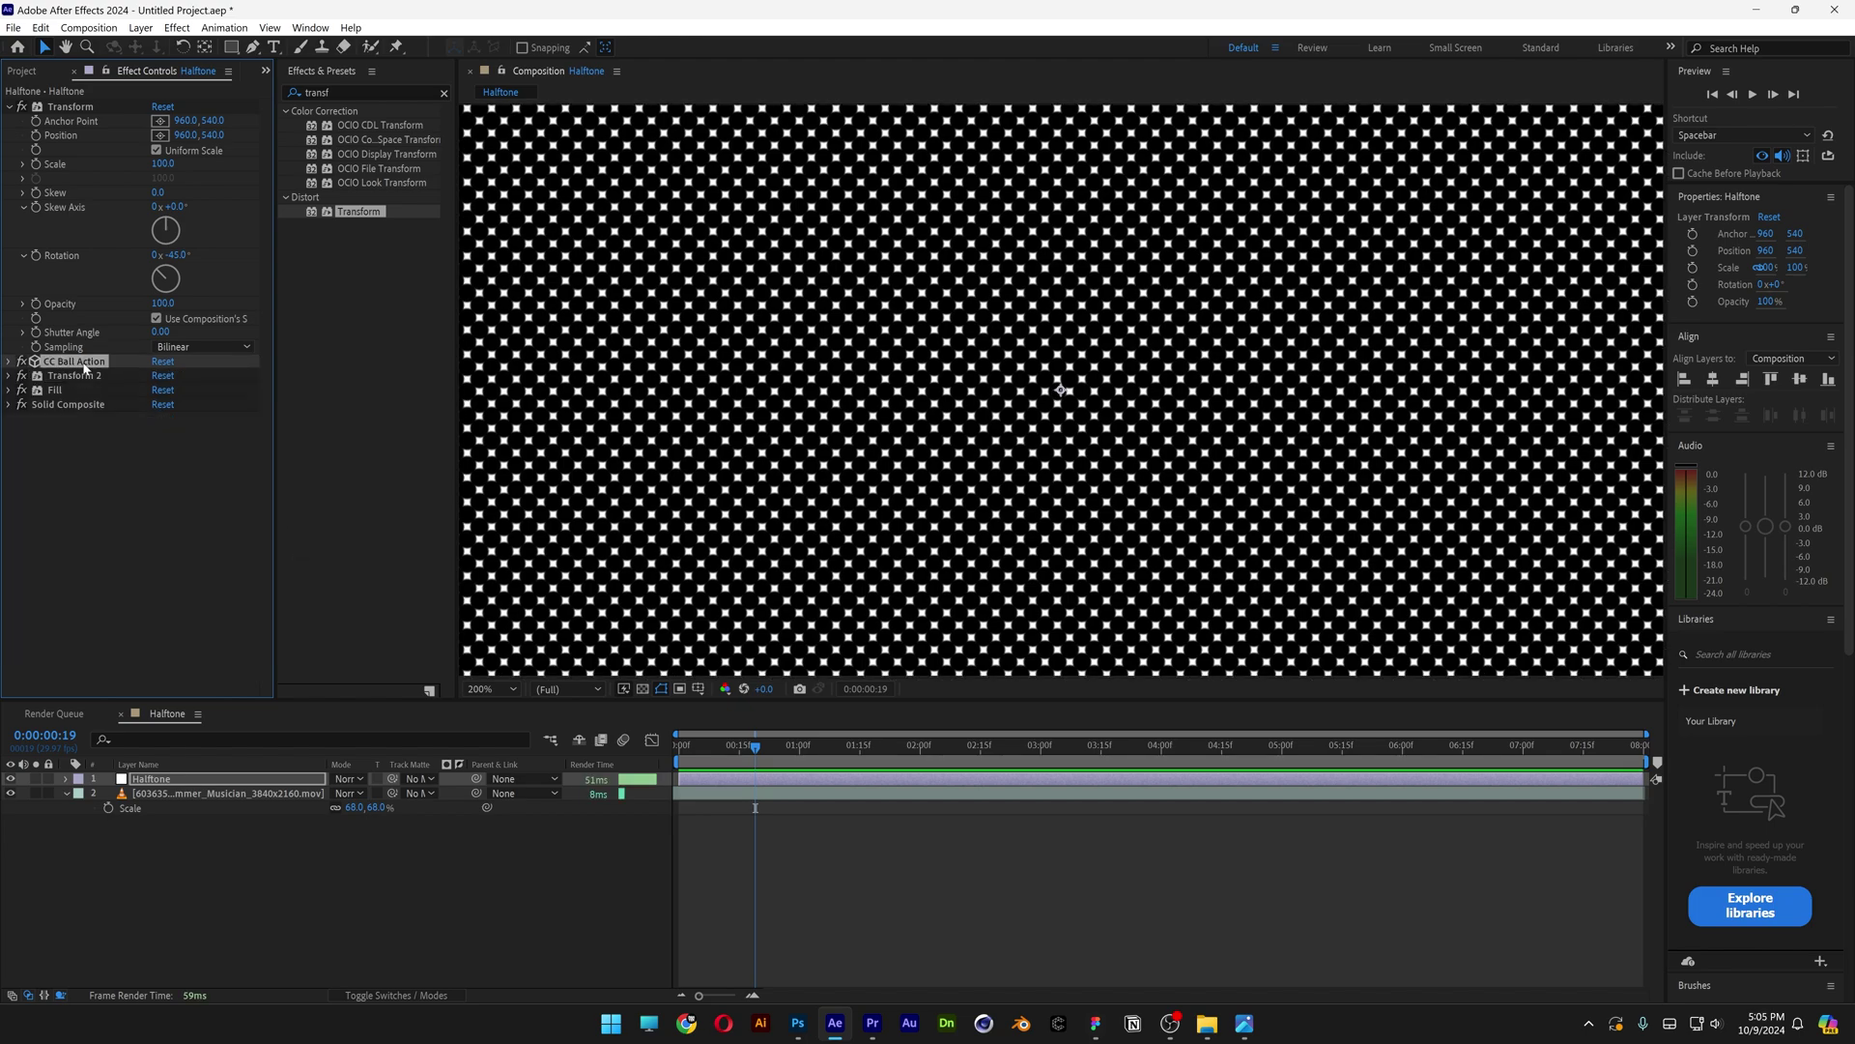
left_click(9, 108)
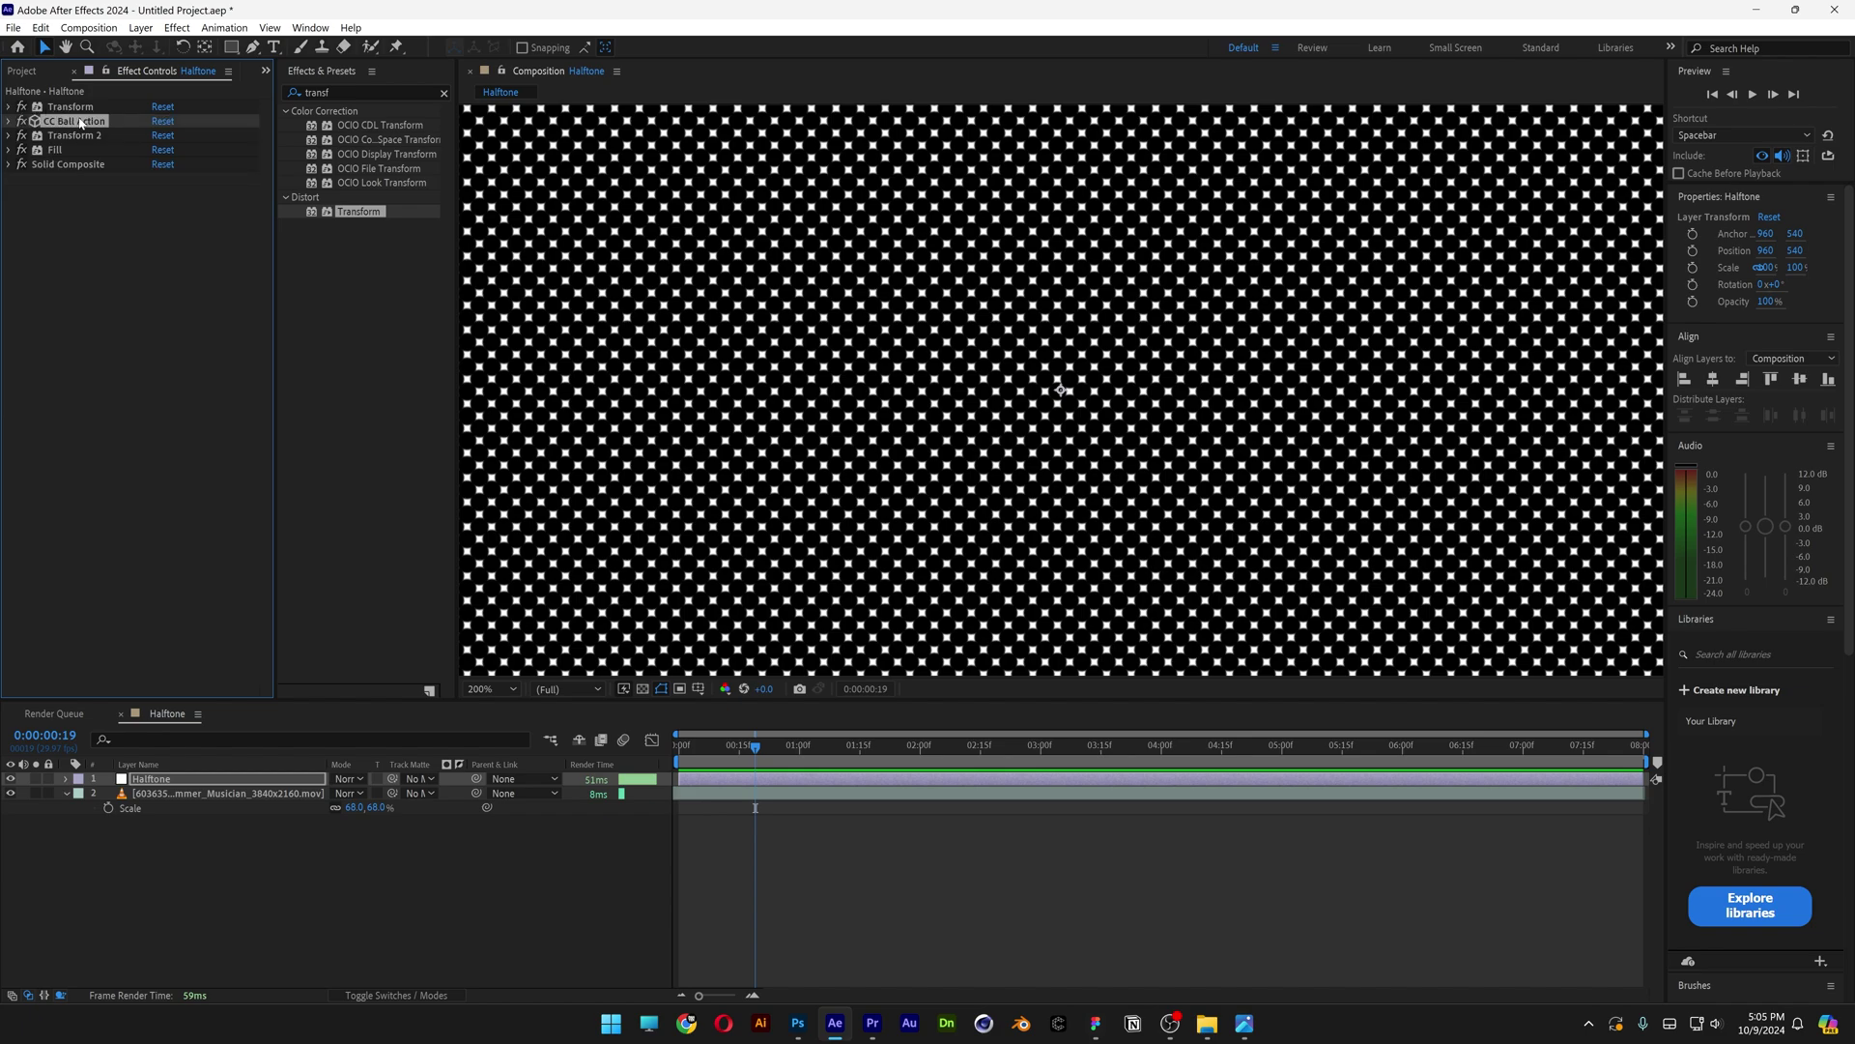
- Apply Gaussian Blur to the Halftone layer with Blurriness 5.6
double_click(317, 92)
type("gaussian")
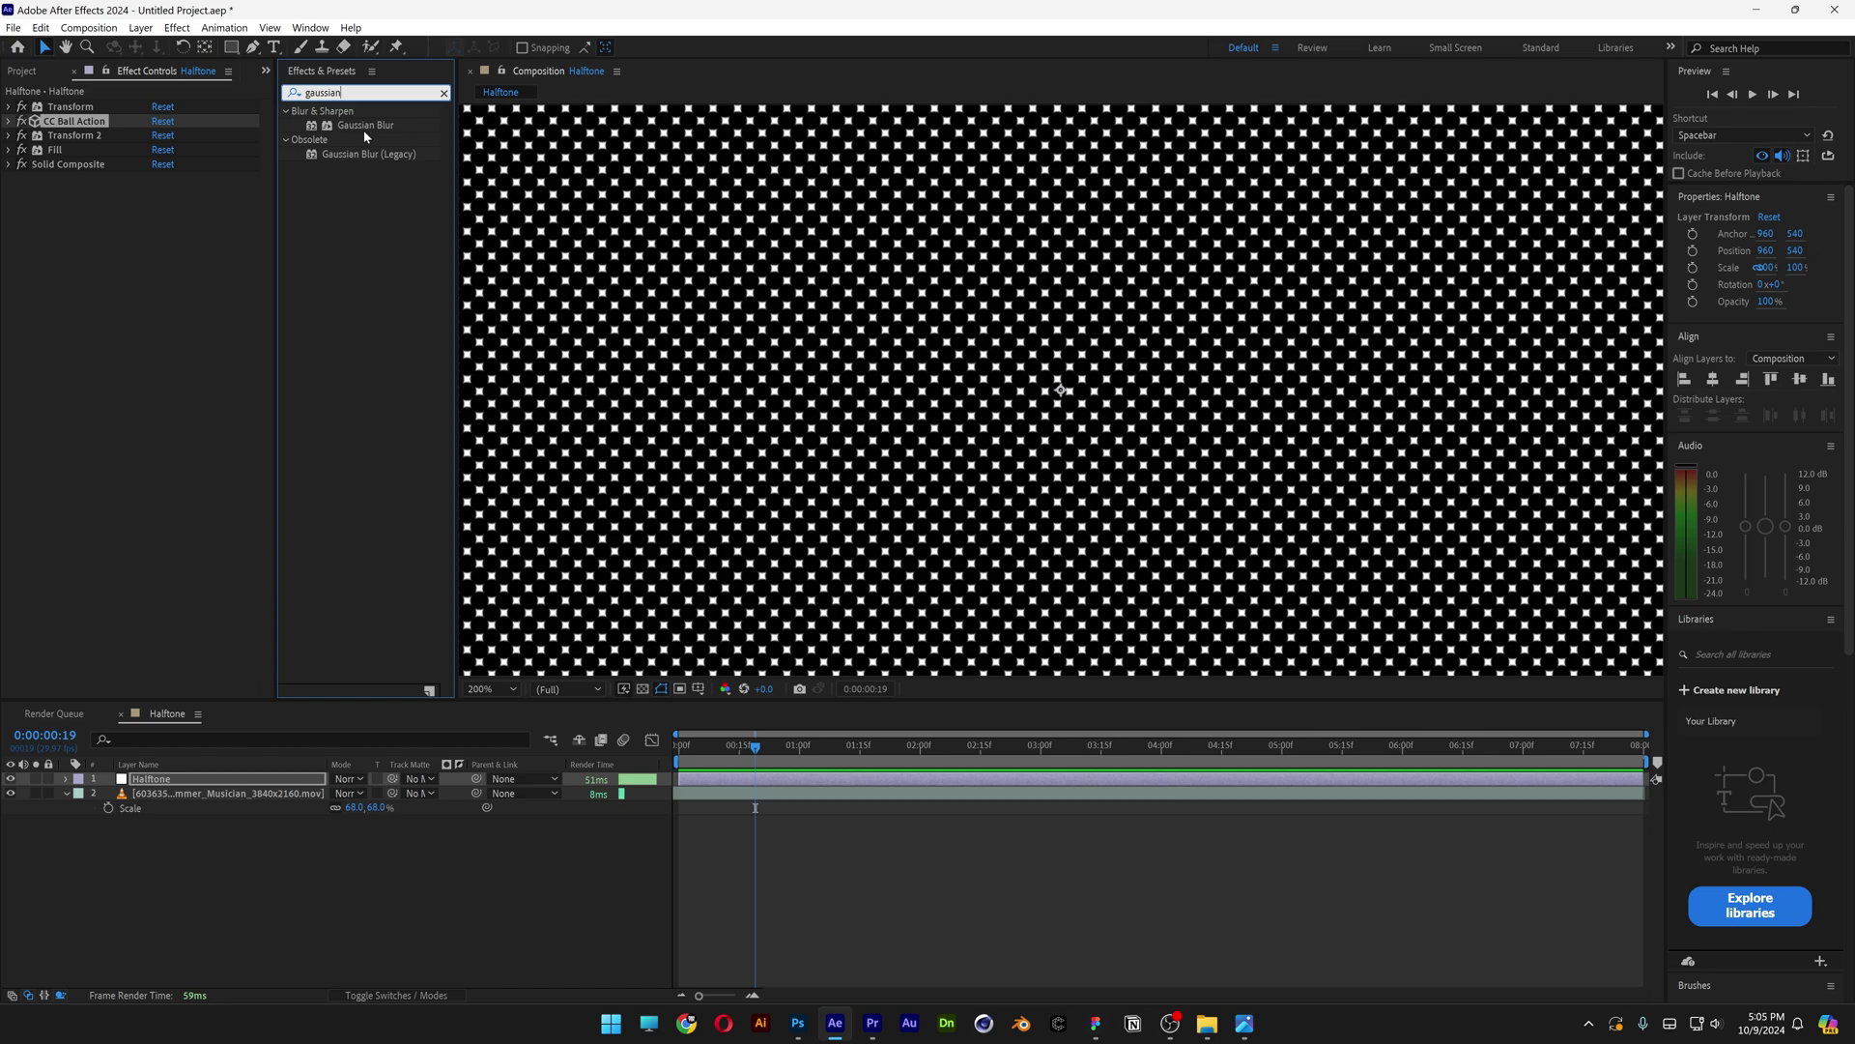
left_click(368, 126)
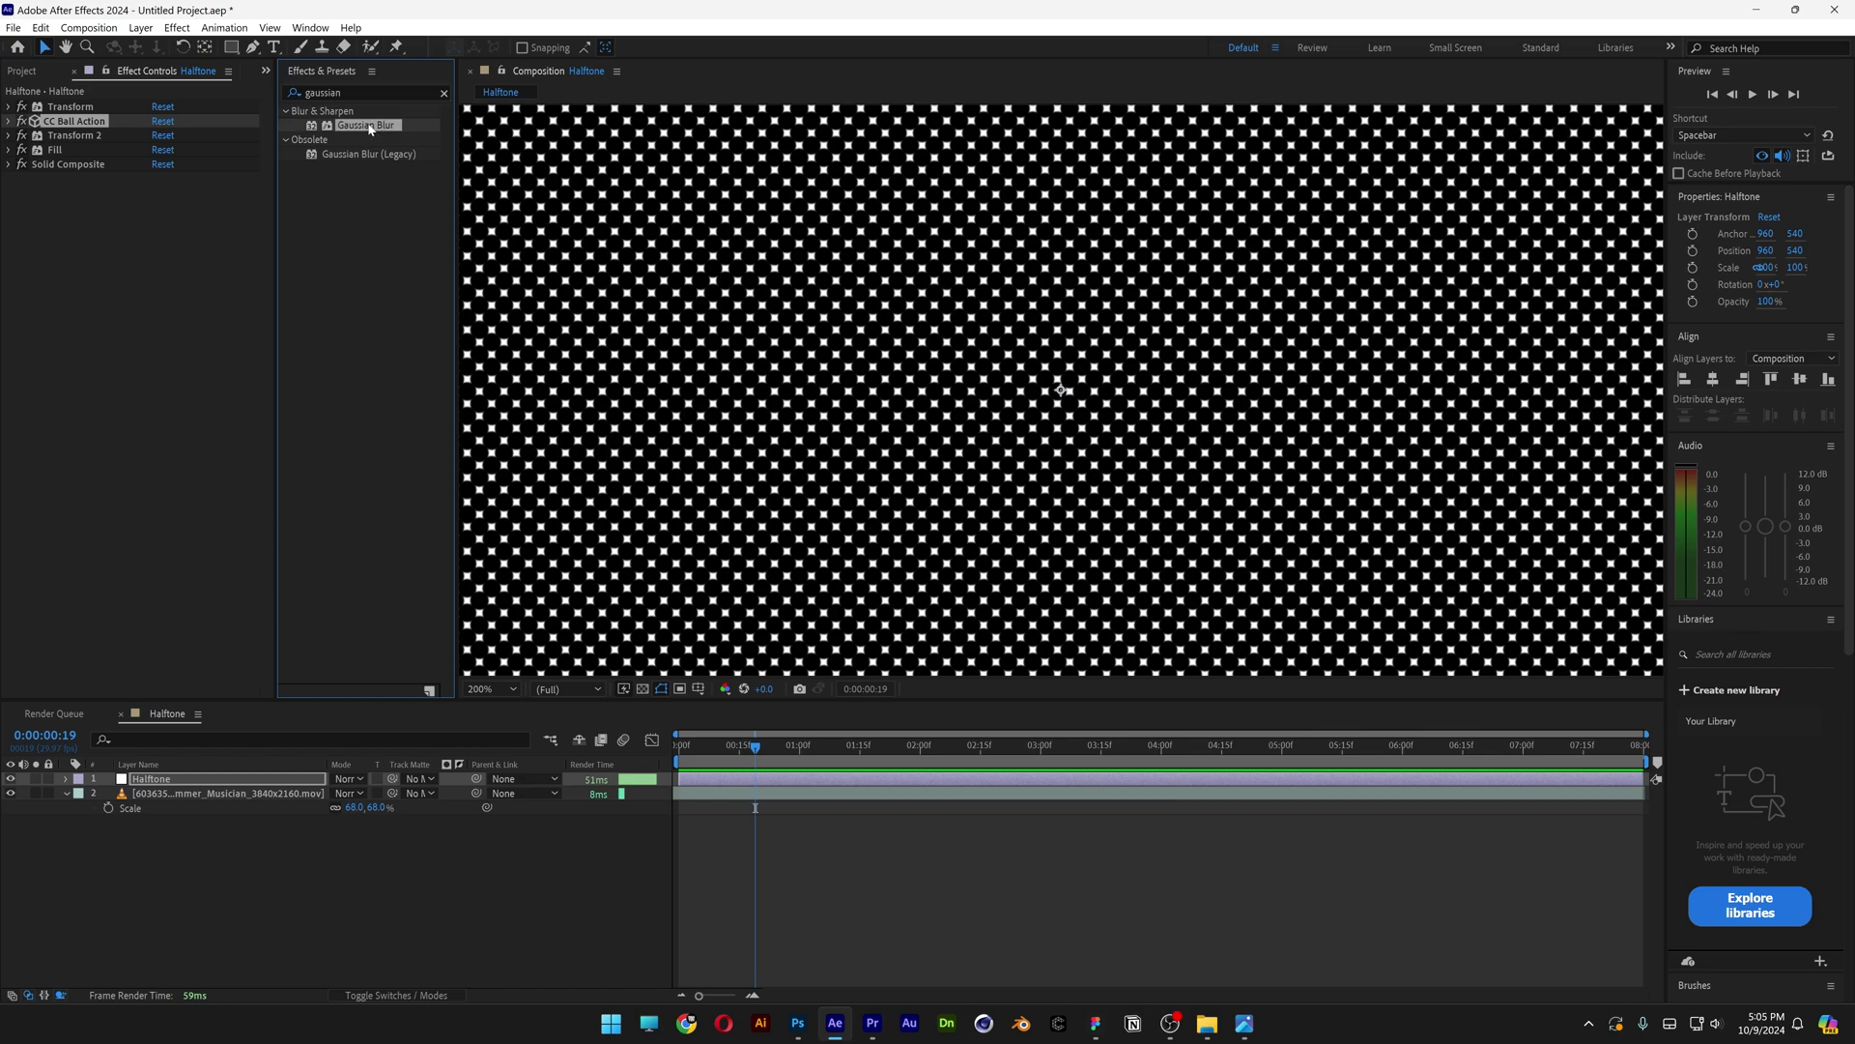
left_click_drag(309, 129, 203, 192)
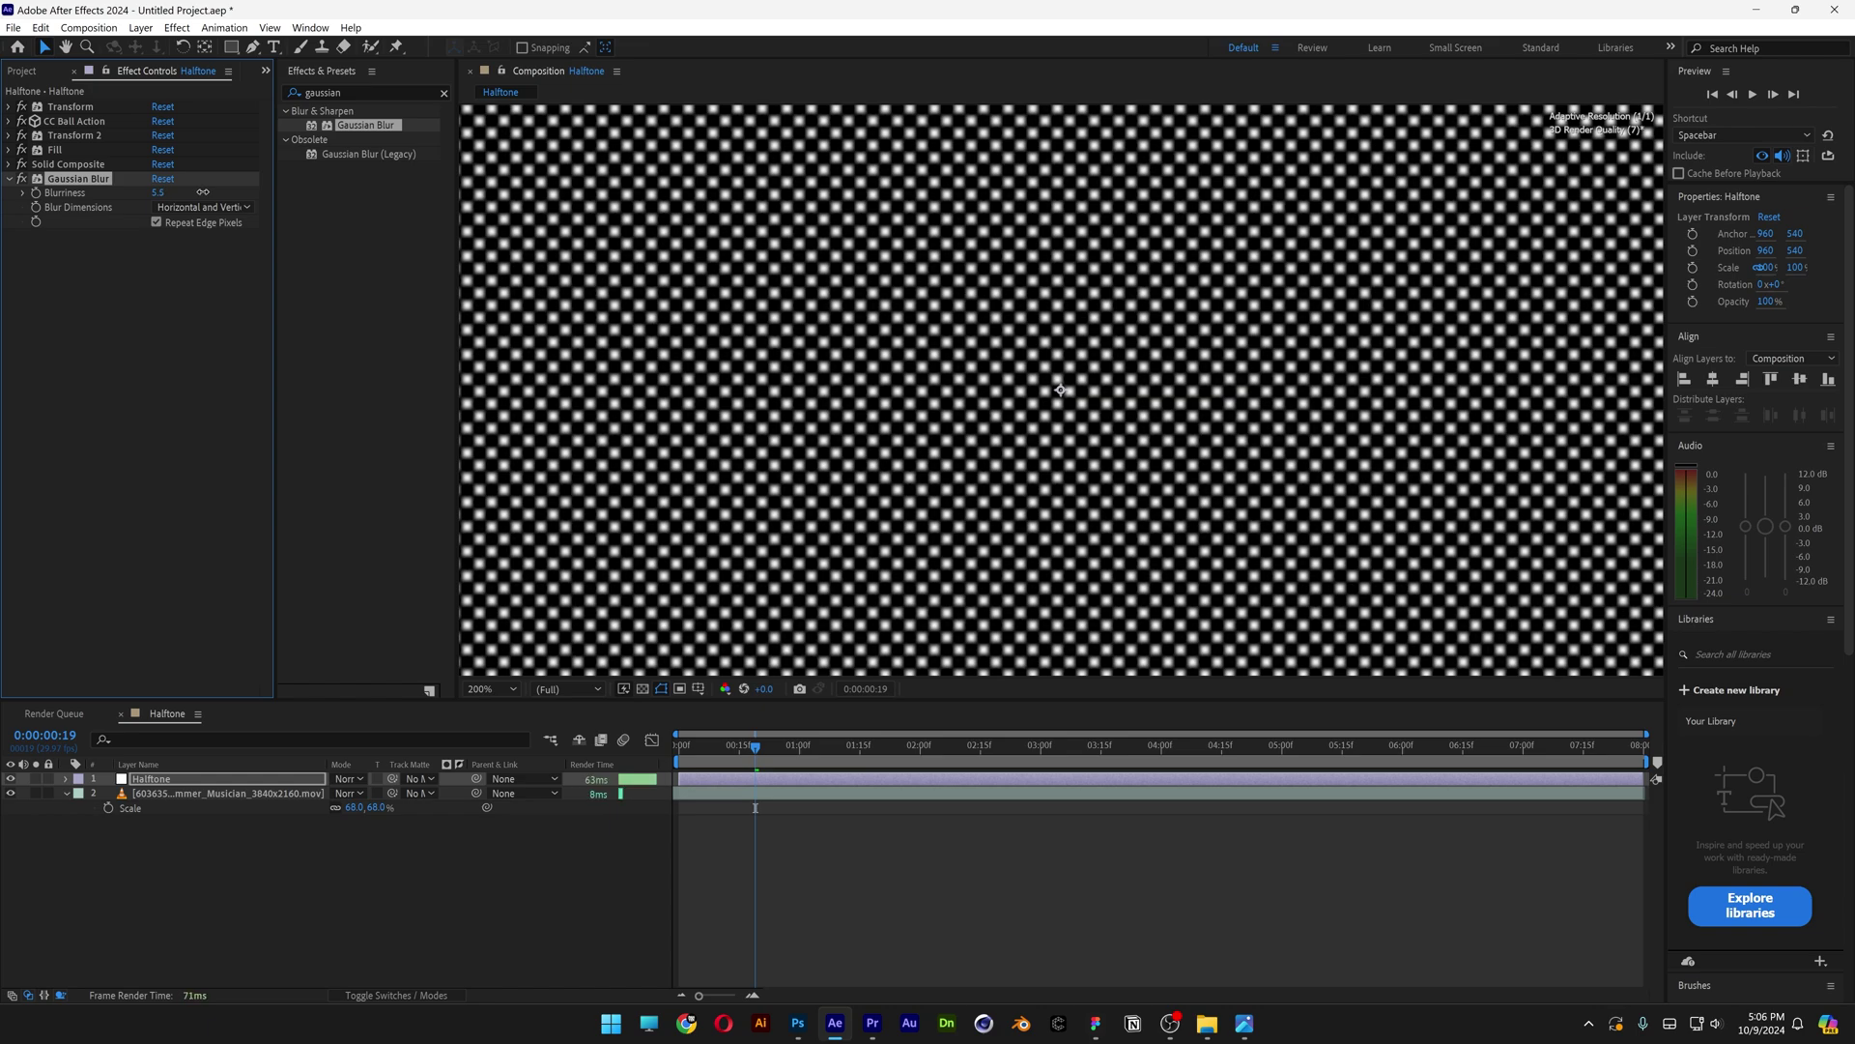
left_click(167, 193)
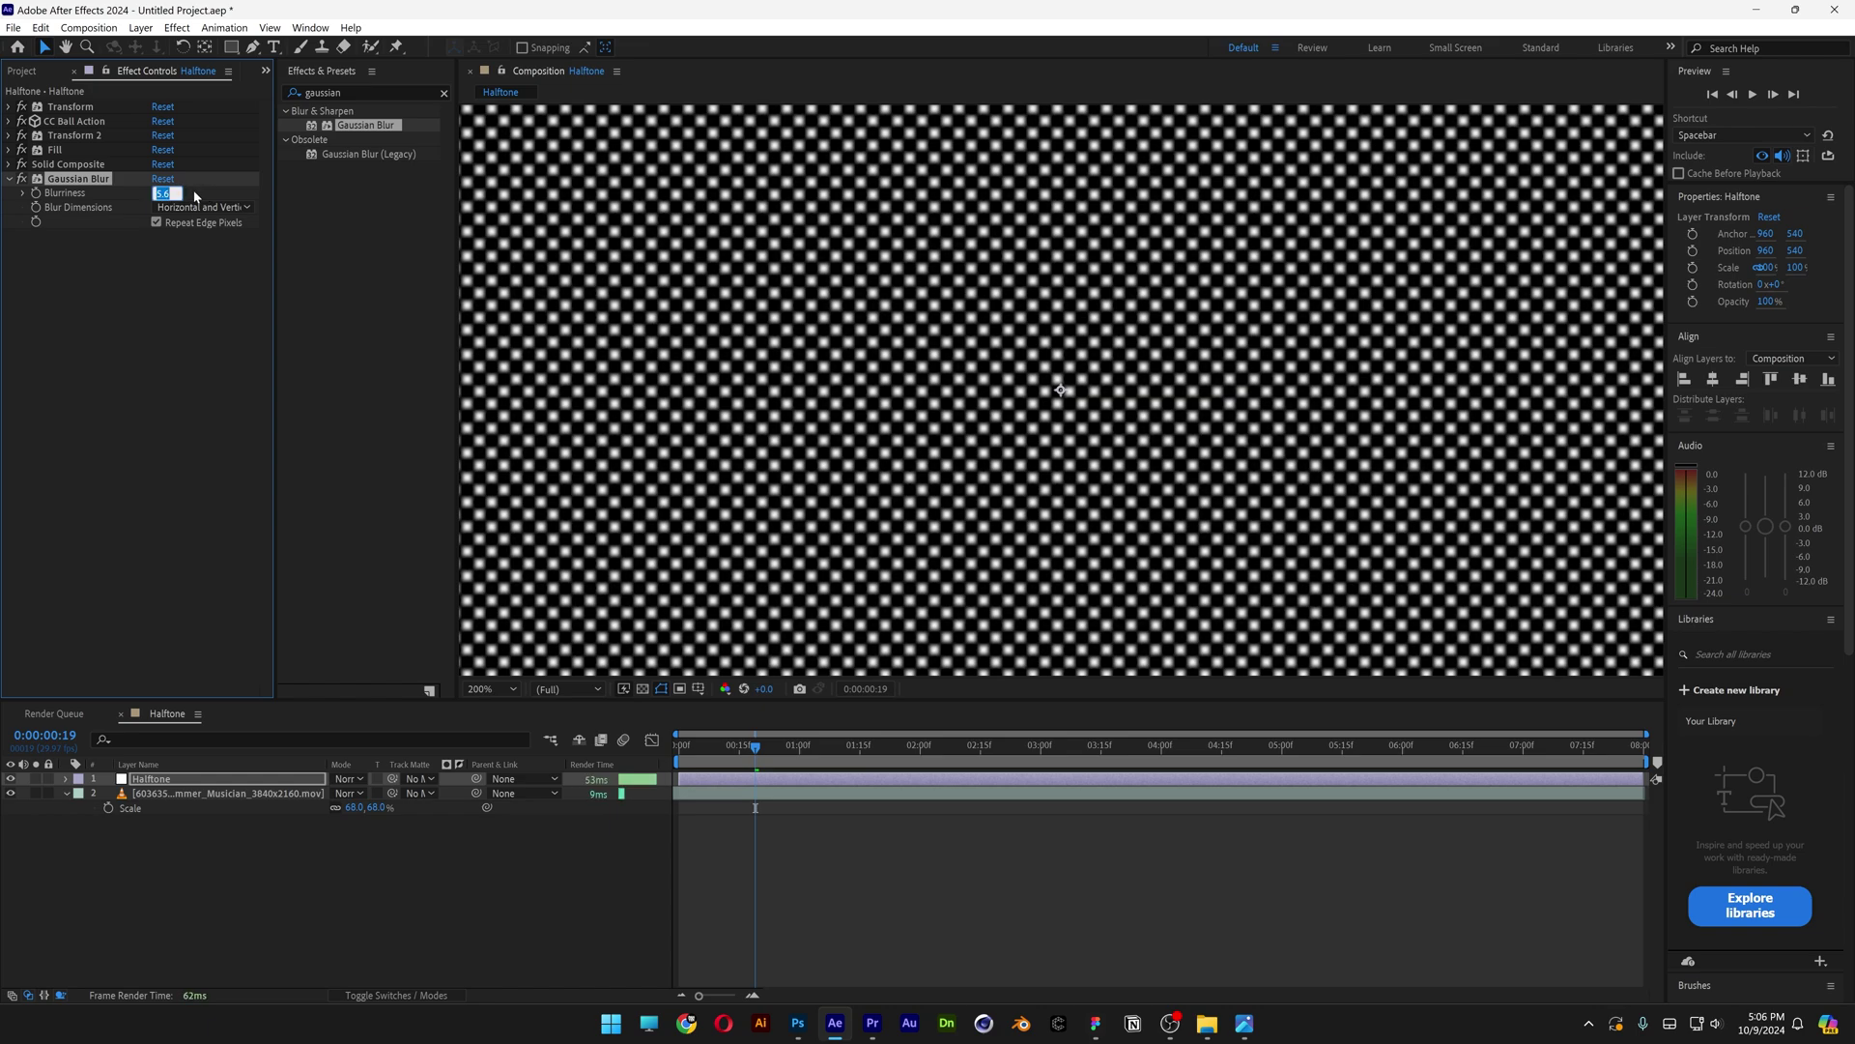
key("Return")
key("ctrl+f")
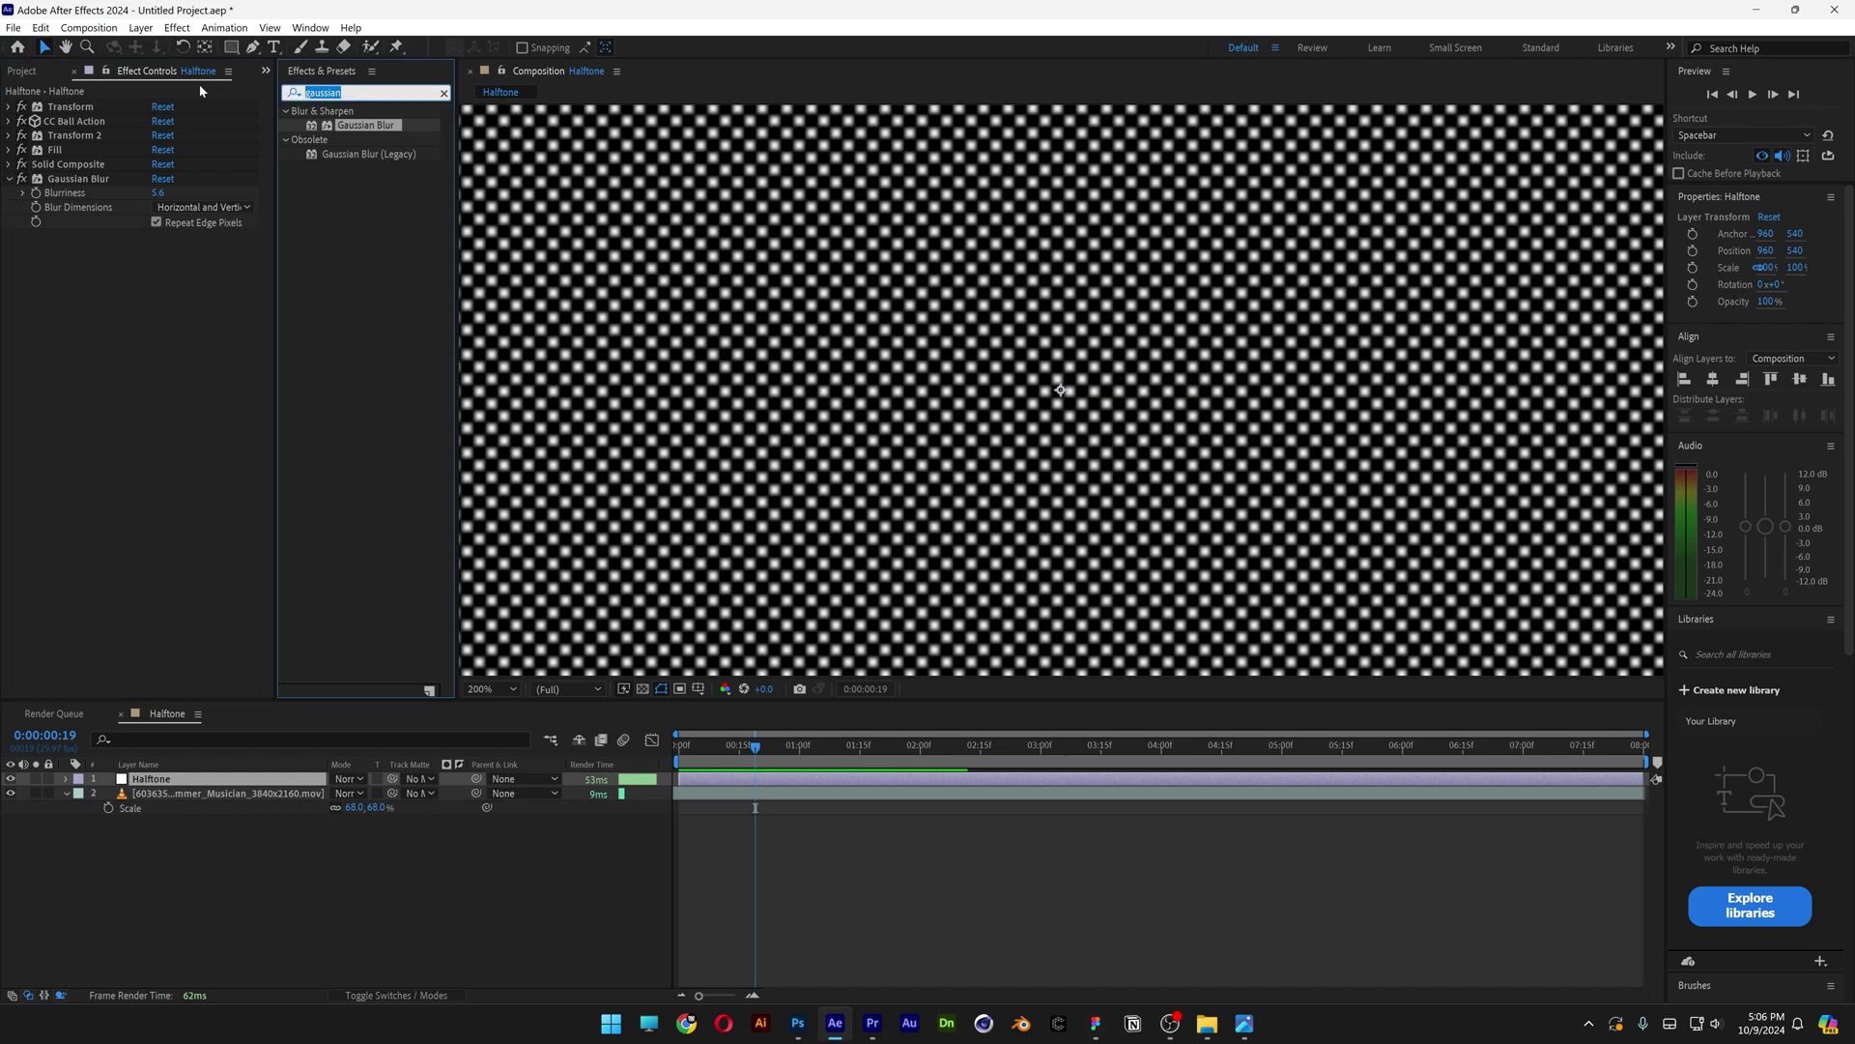
- Apply CC Composite to the Halftone layer with Transfer Mode set to Hard Mix
type("cc compo")
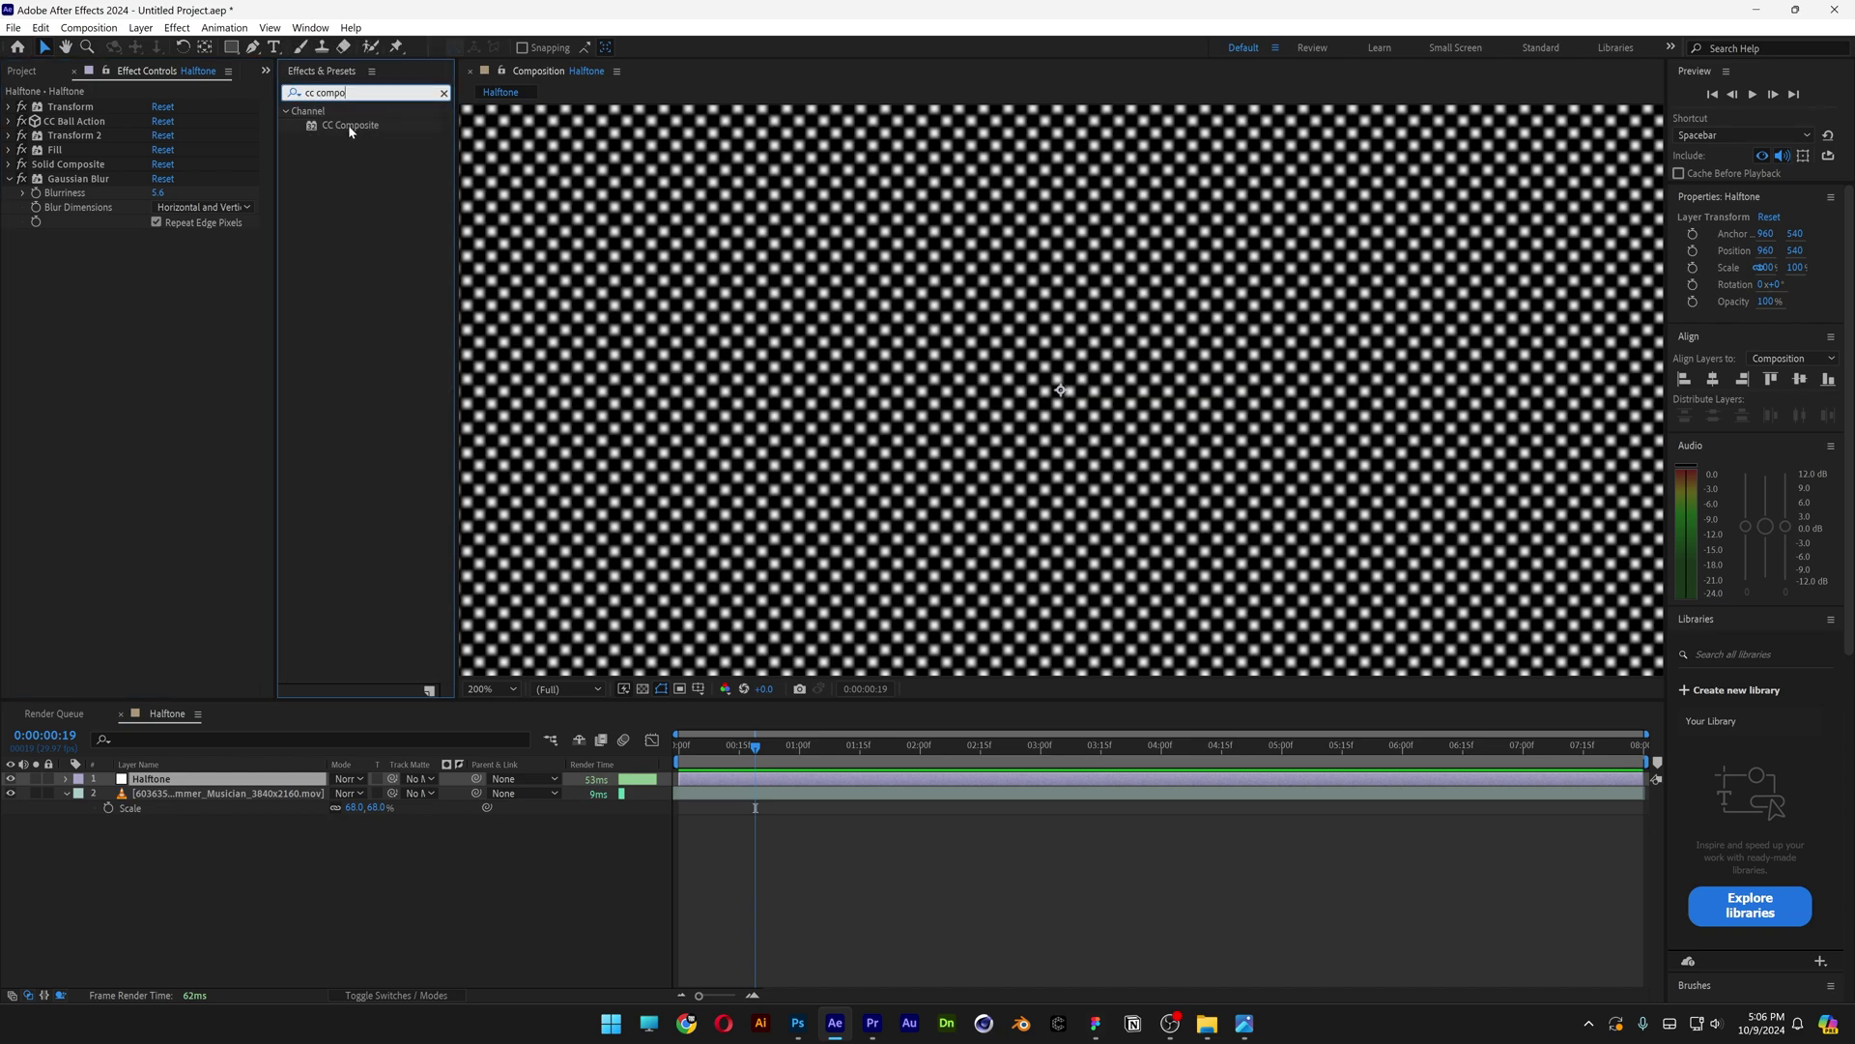
left_click_drag(351, 131, 119, 329)
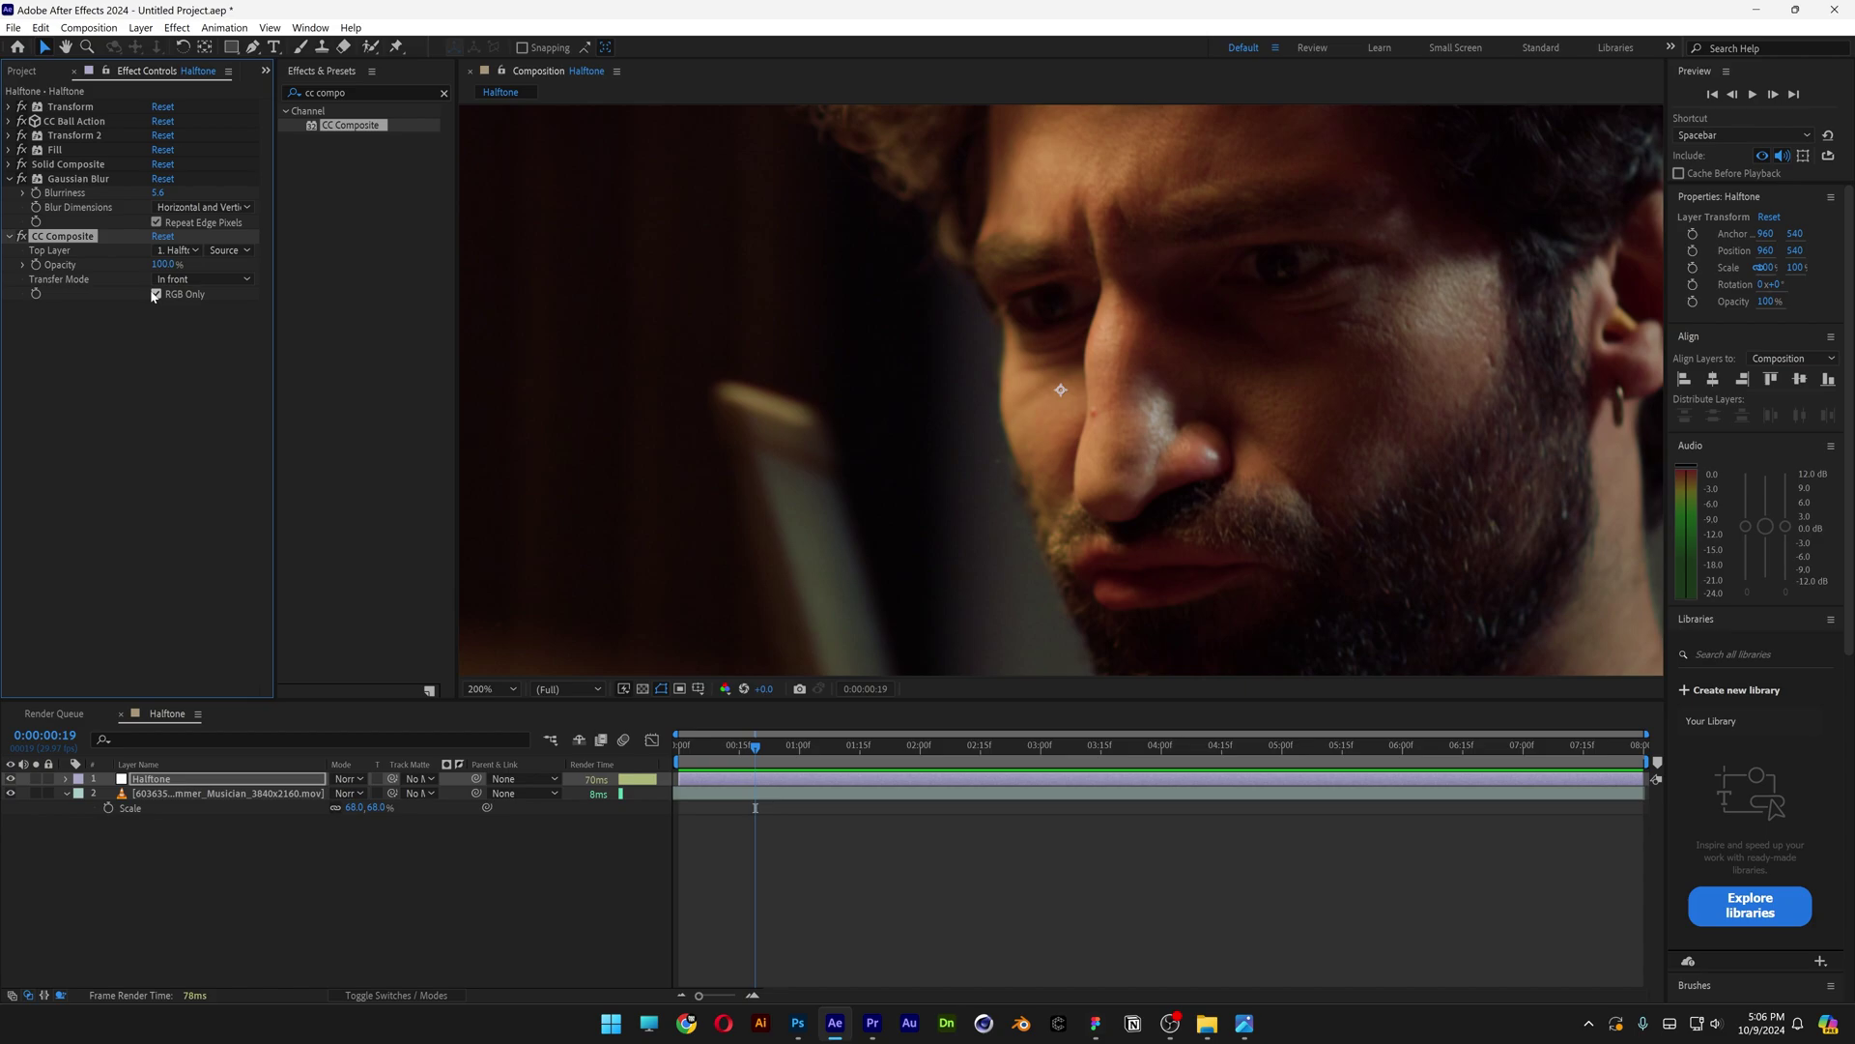
left_click(200, 279)
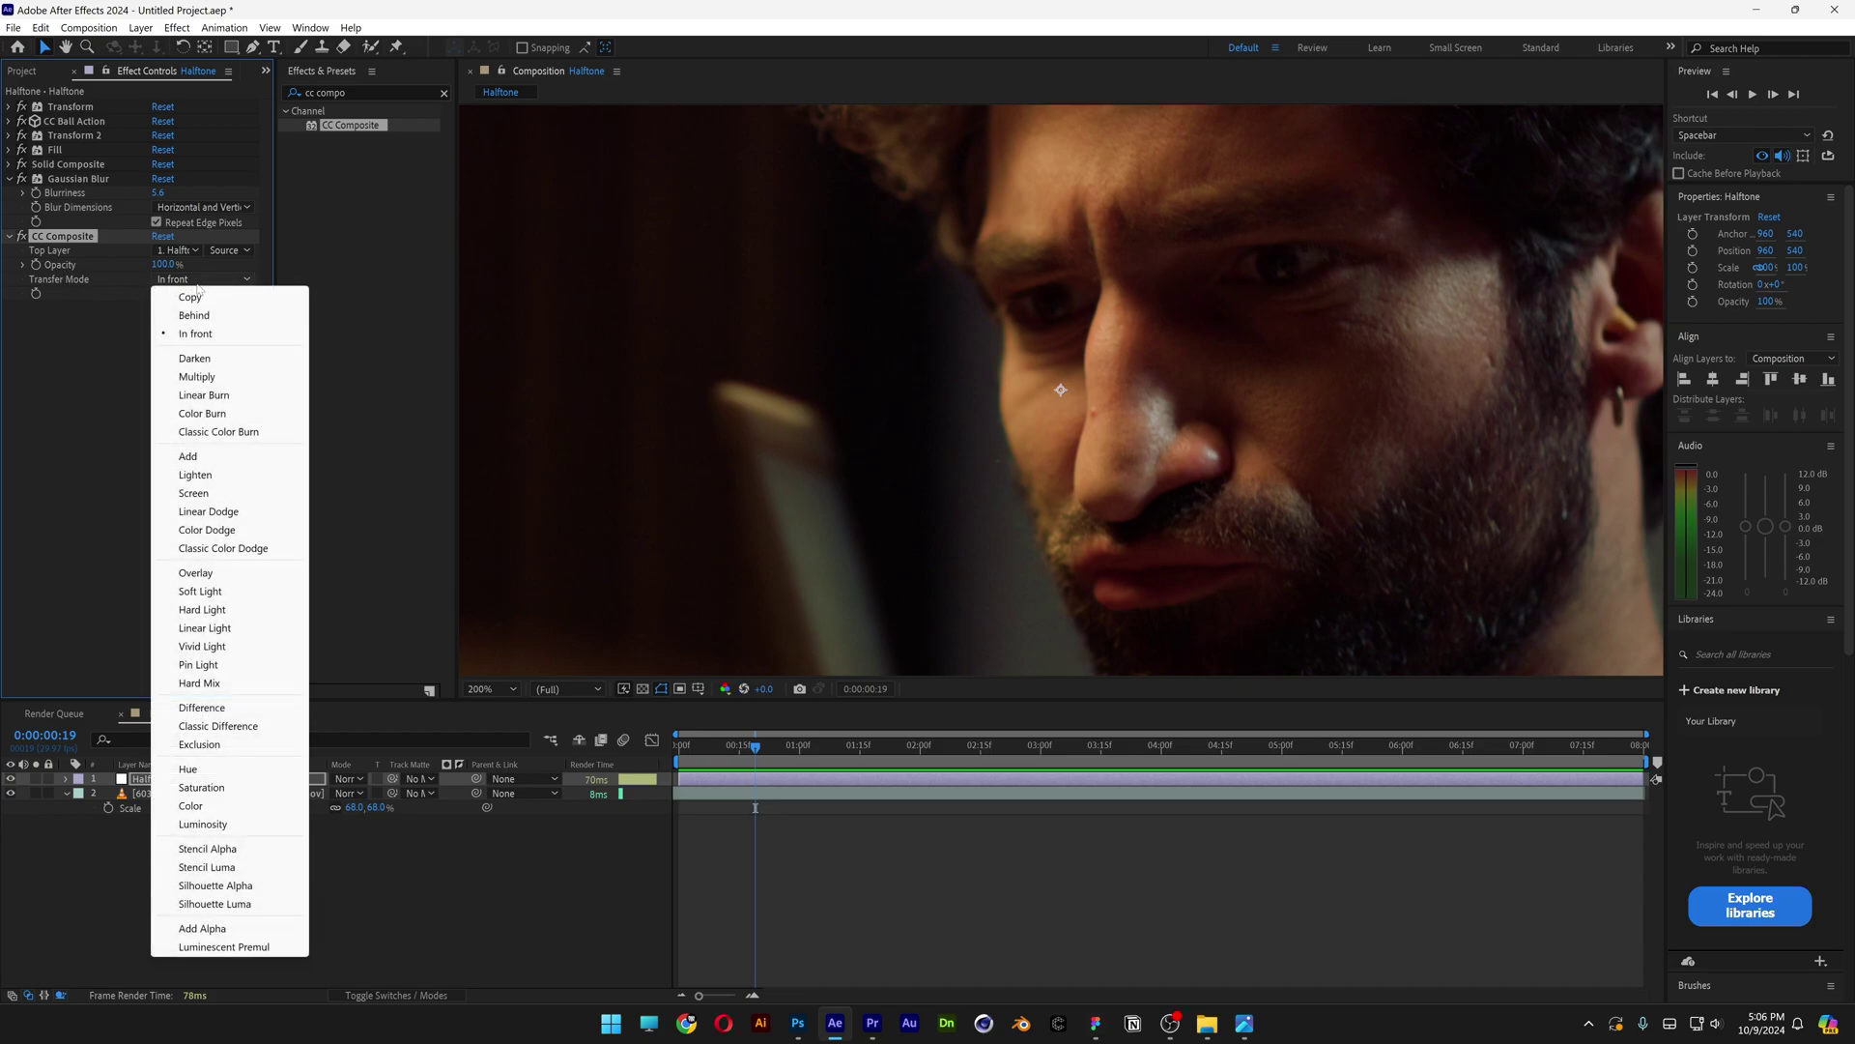
left_click(199, 683)
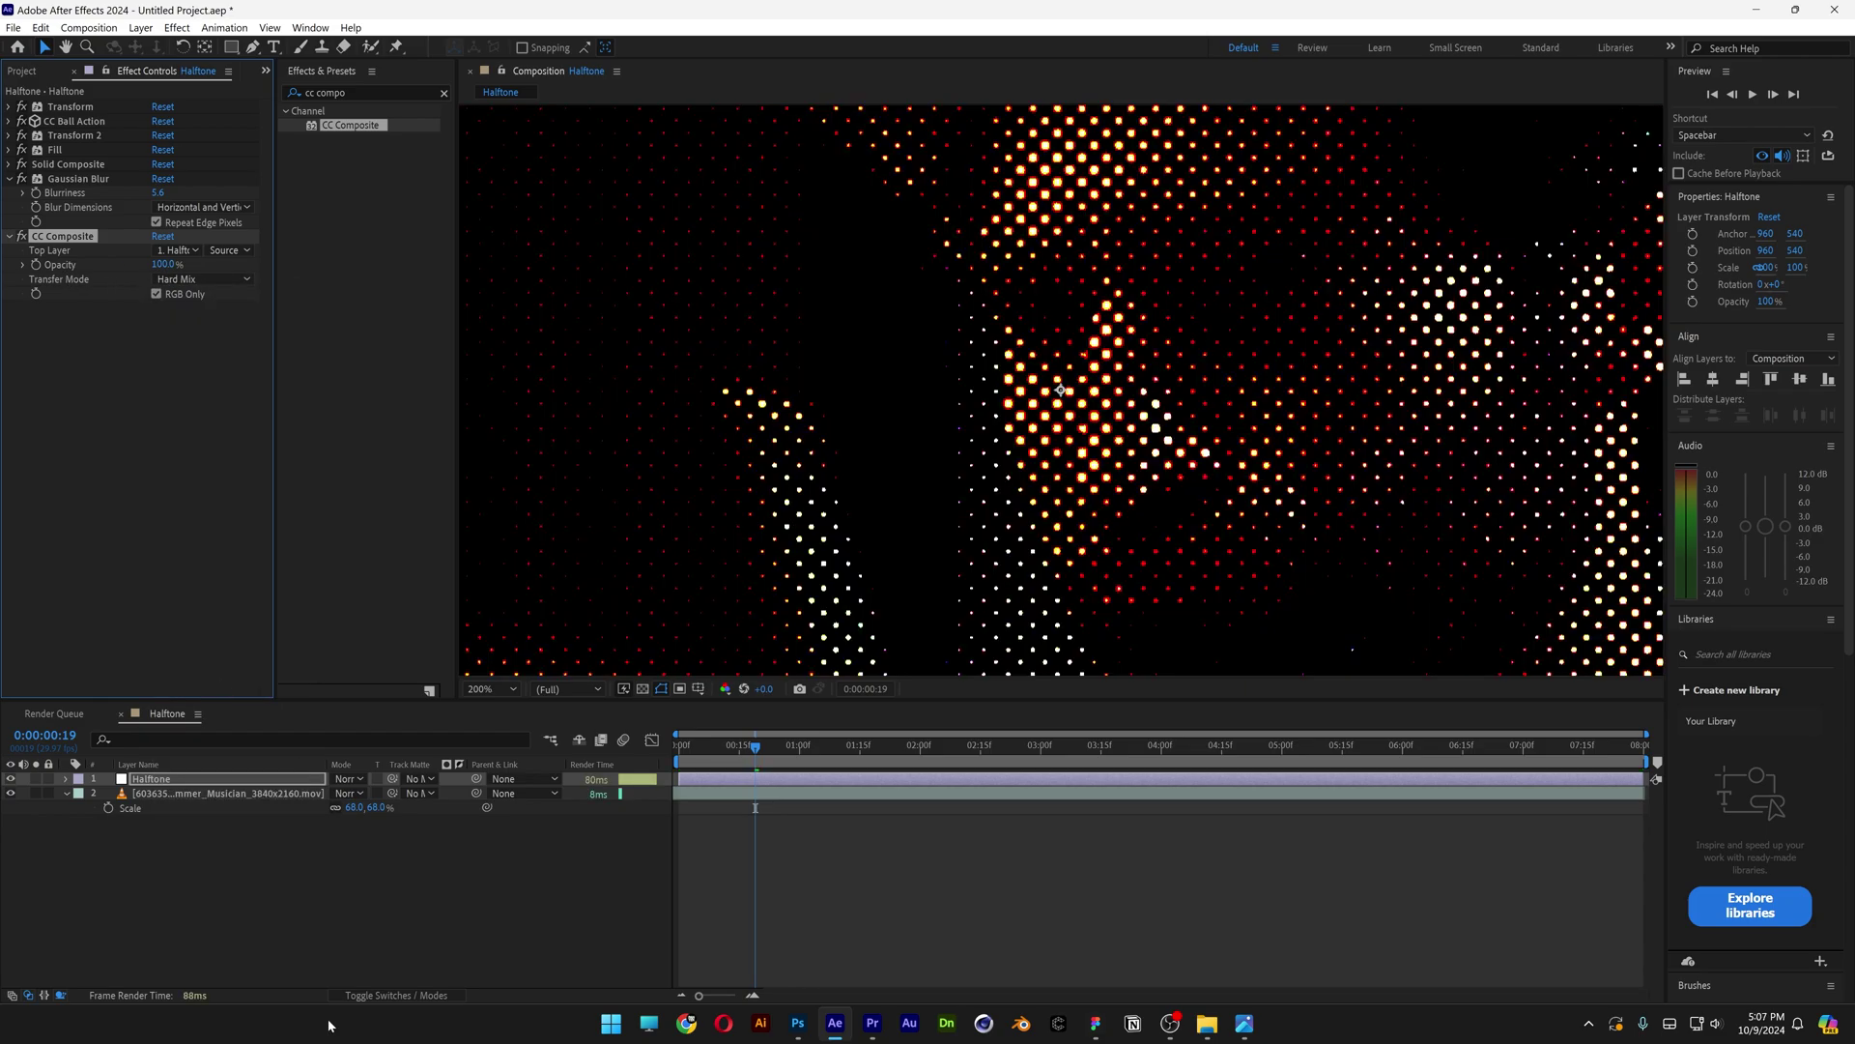
key("comma")
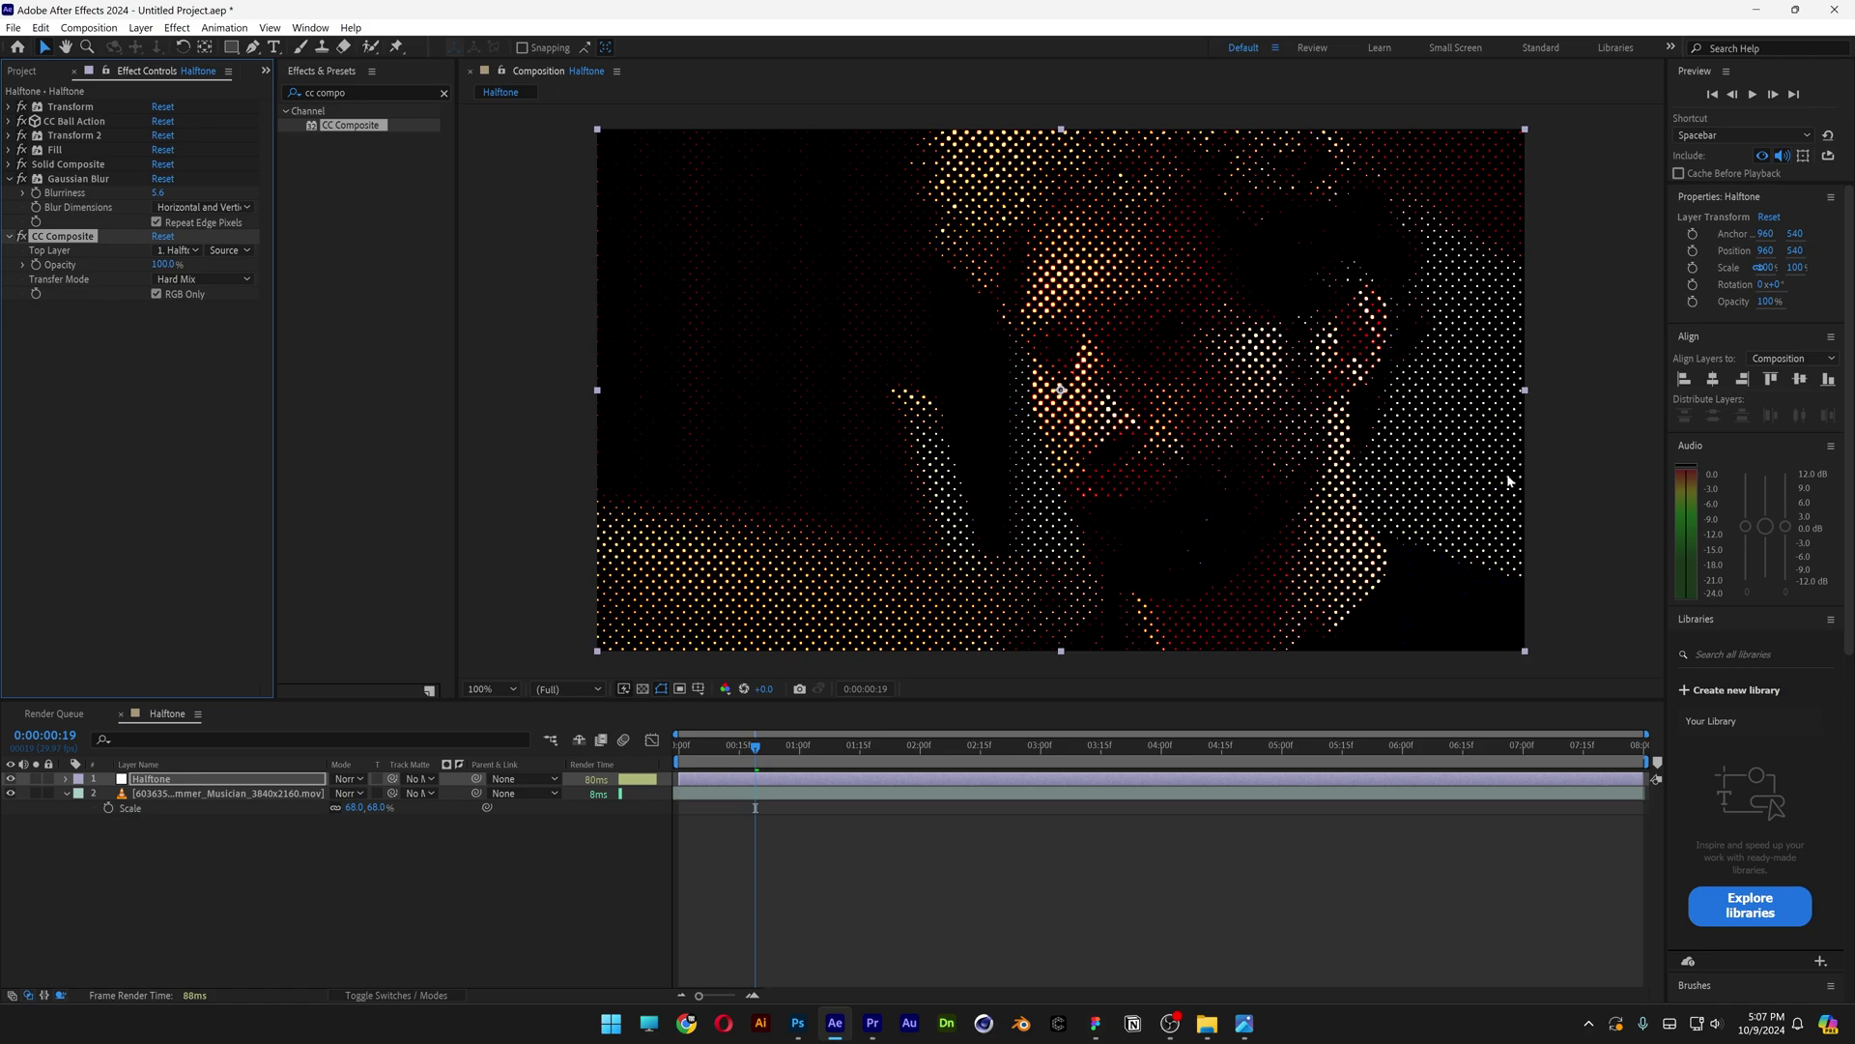
left_click_drag(1558, 467, 1535, 466)
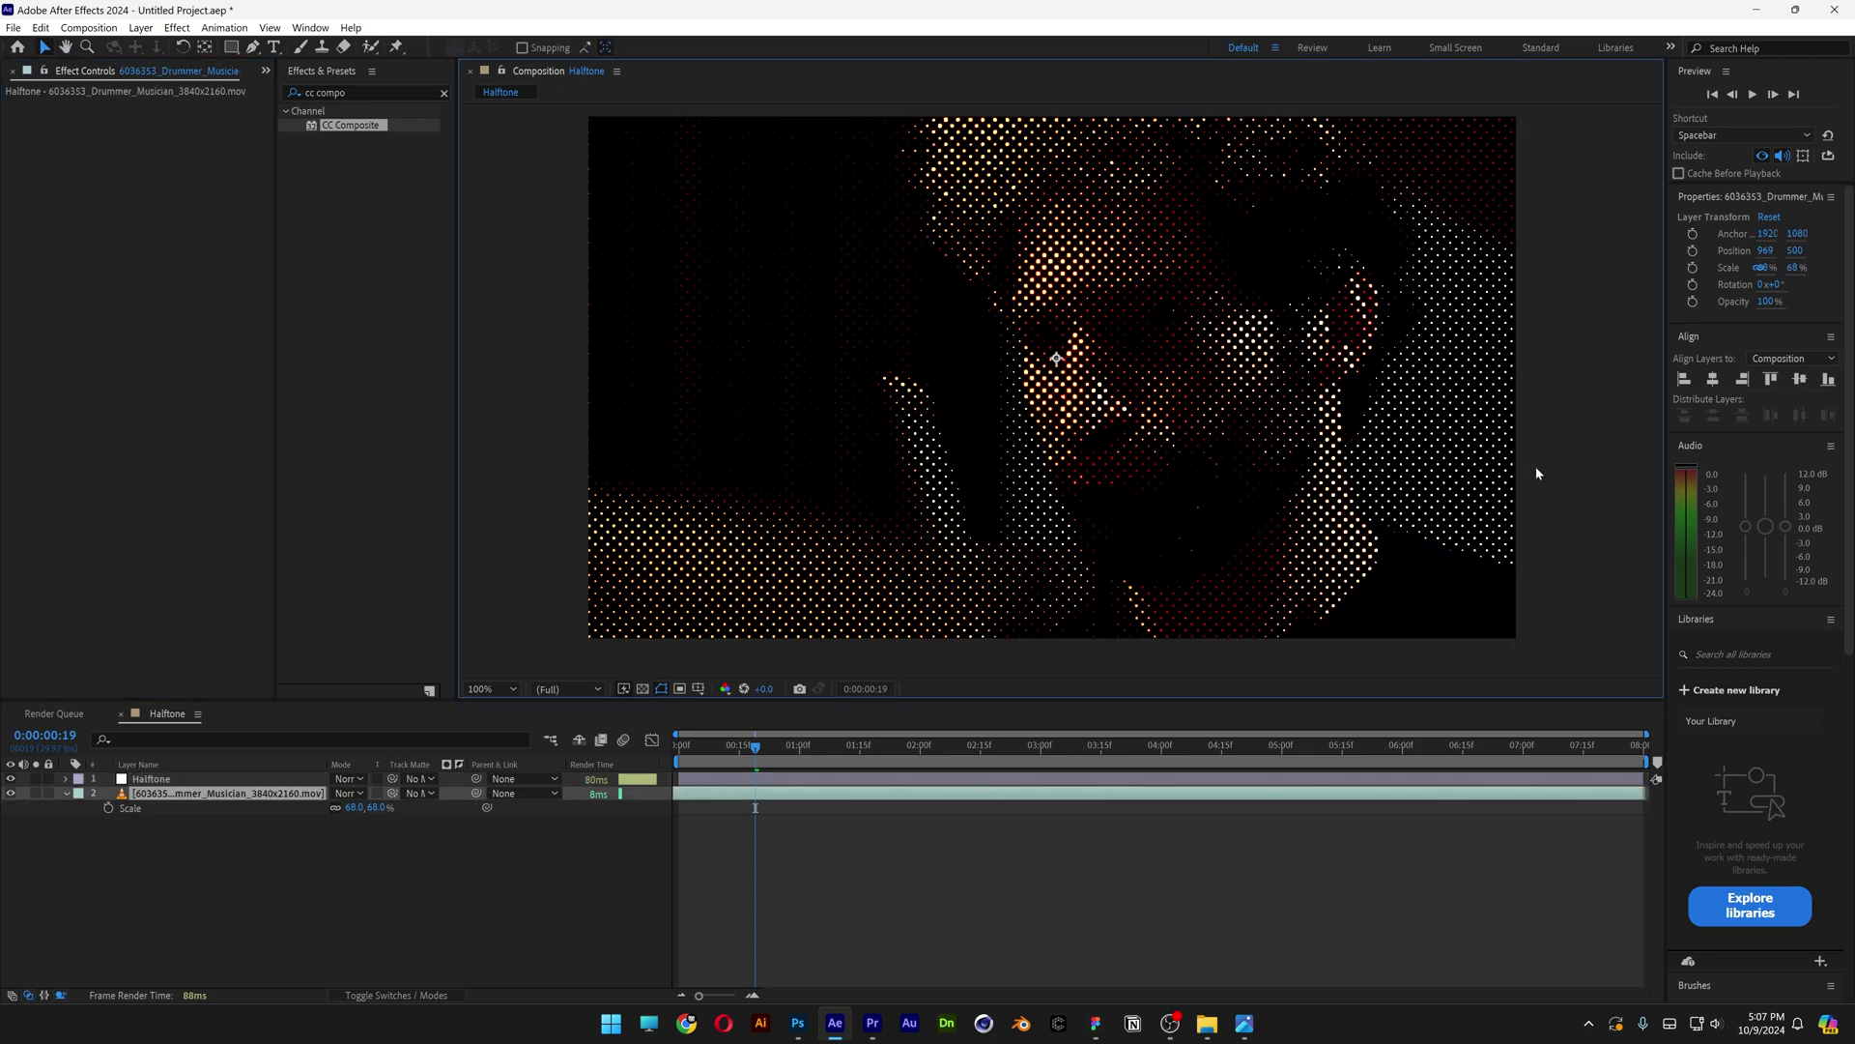
left_click(164, 780)
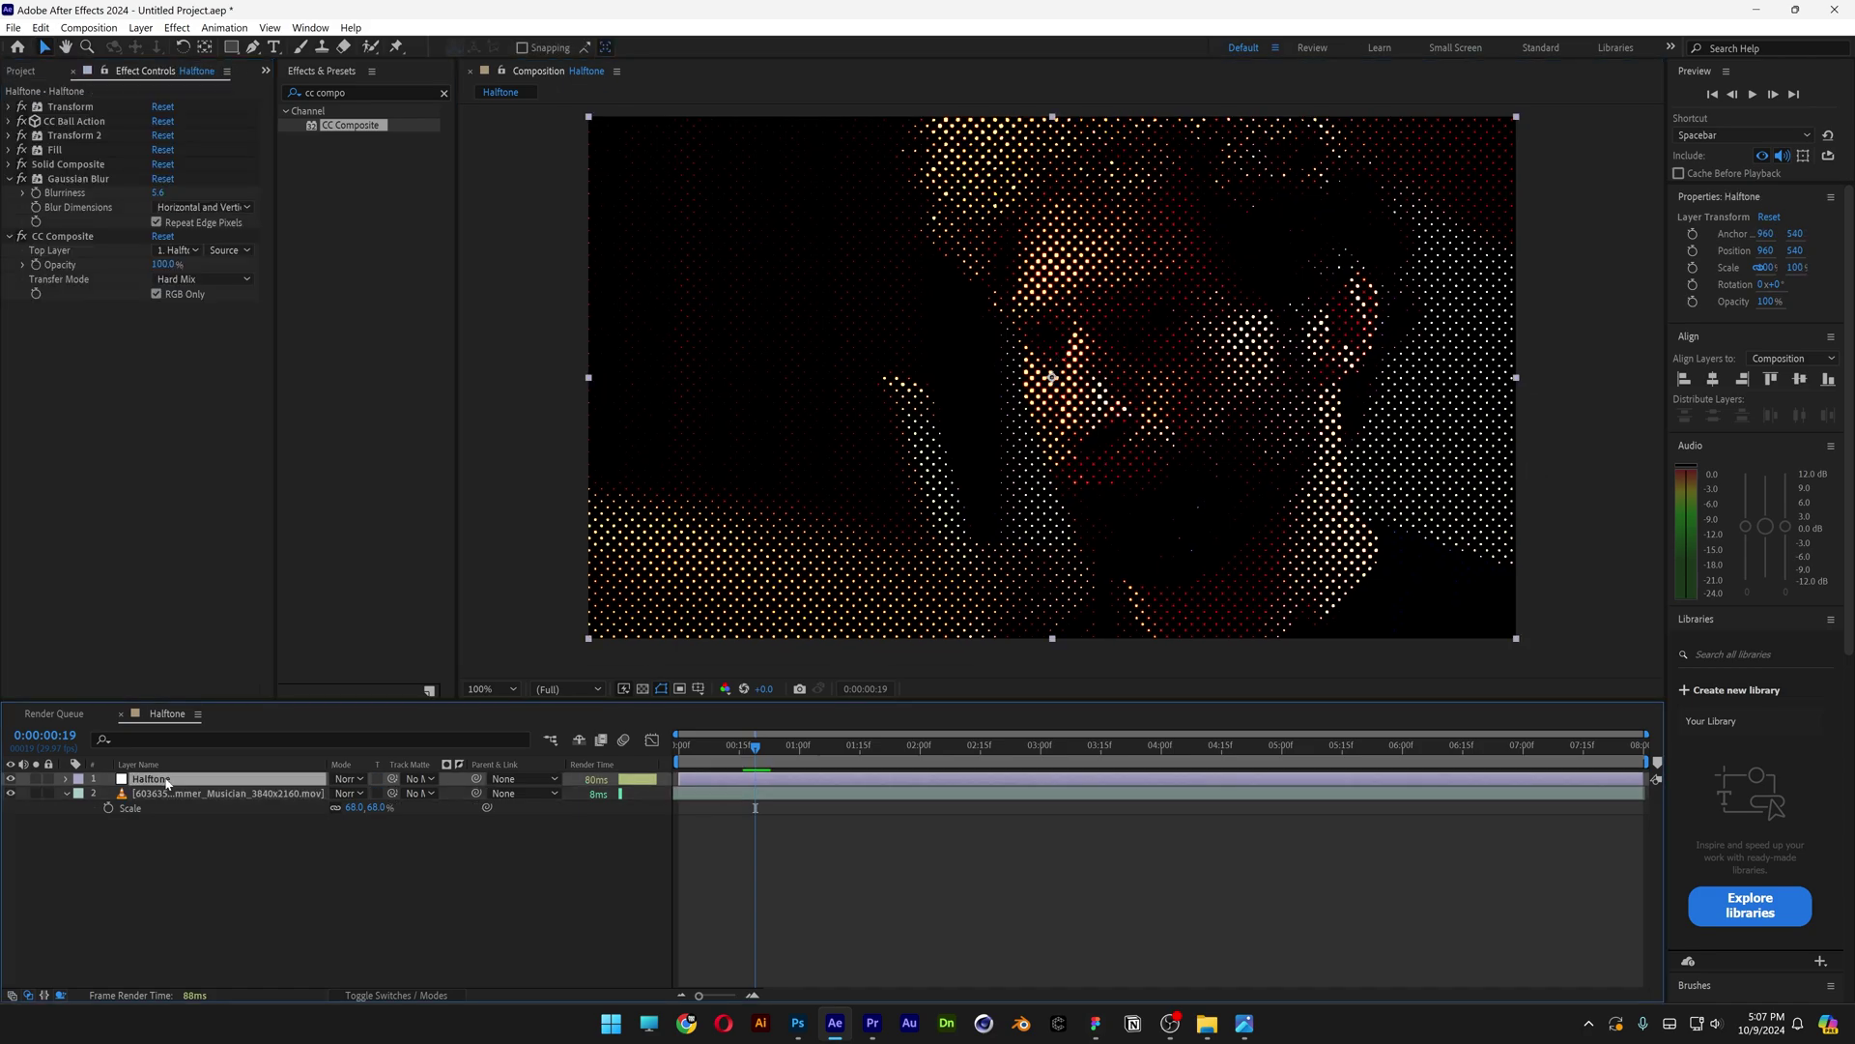
- Add Threshold at Level 128 and zoom in to inspect the sharpened dots
left_click(372, 92)
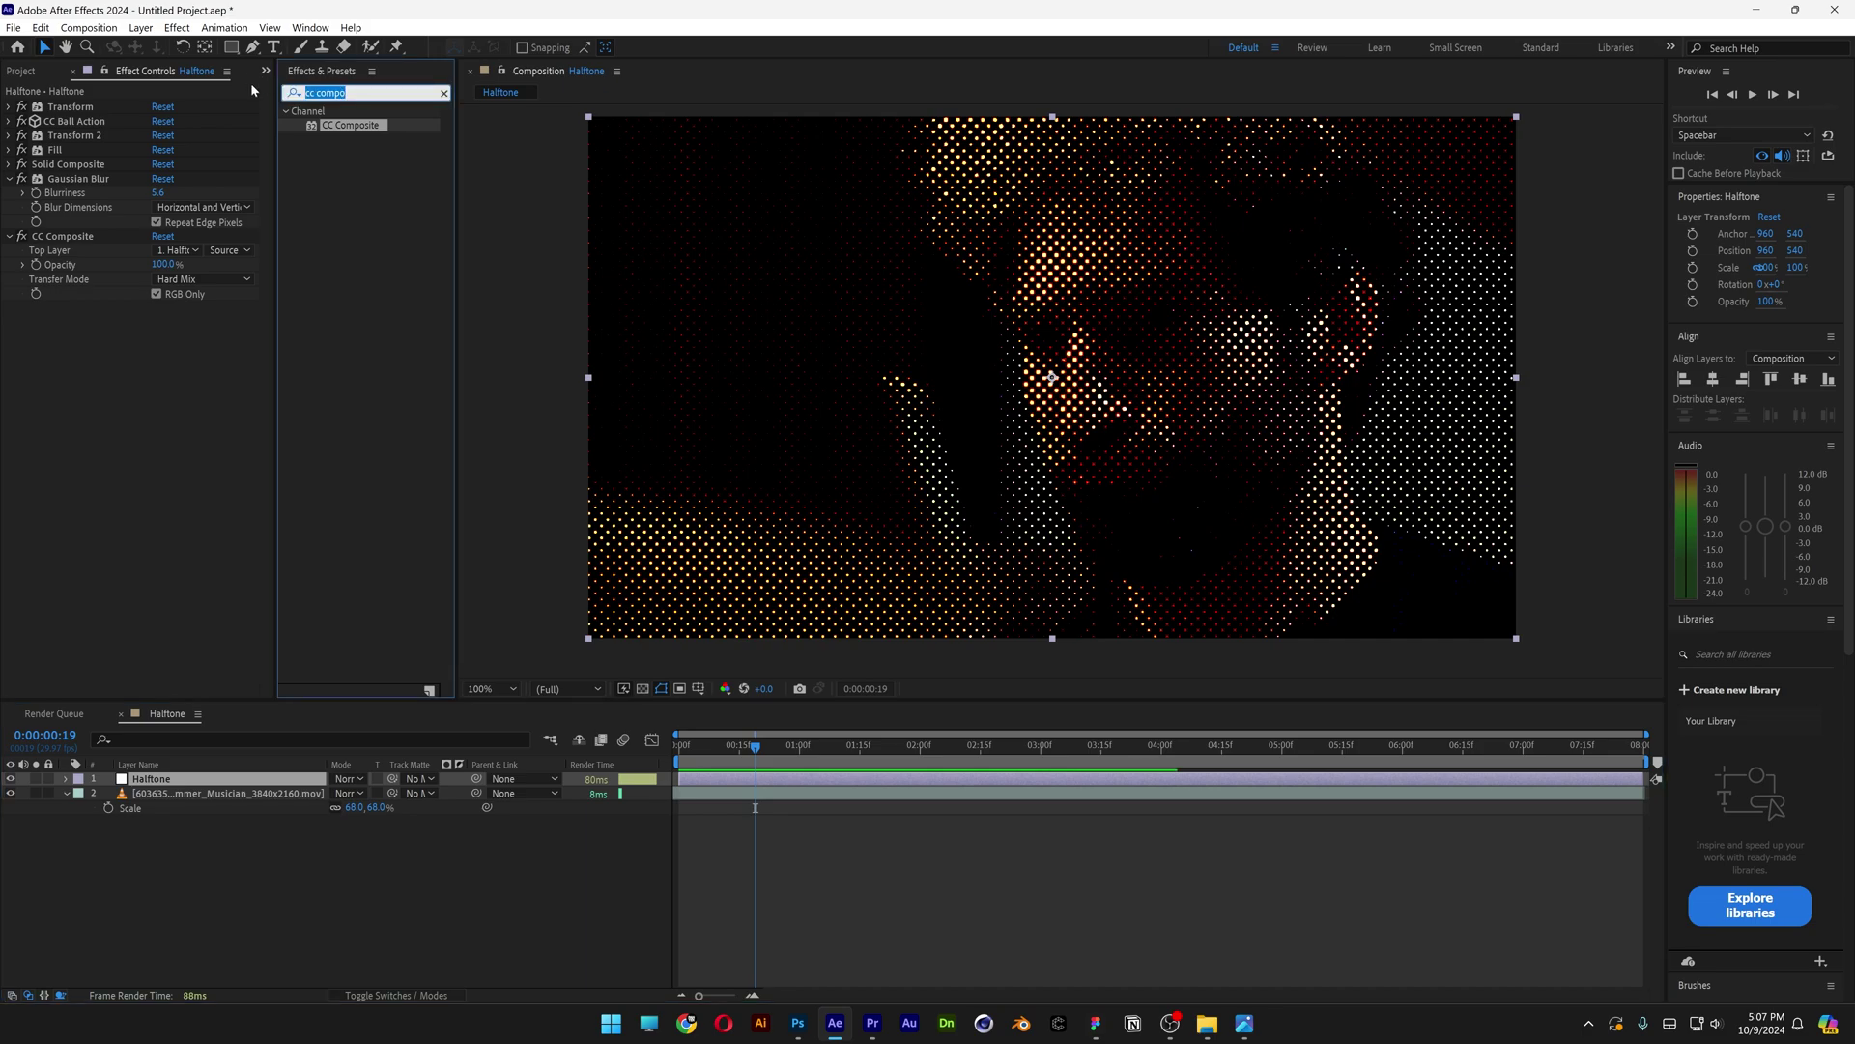
type("threshol")
left_click(343, 156)
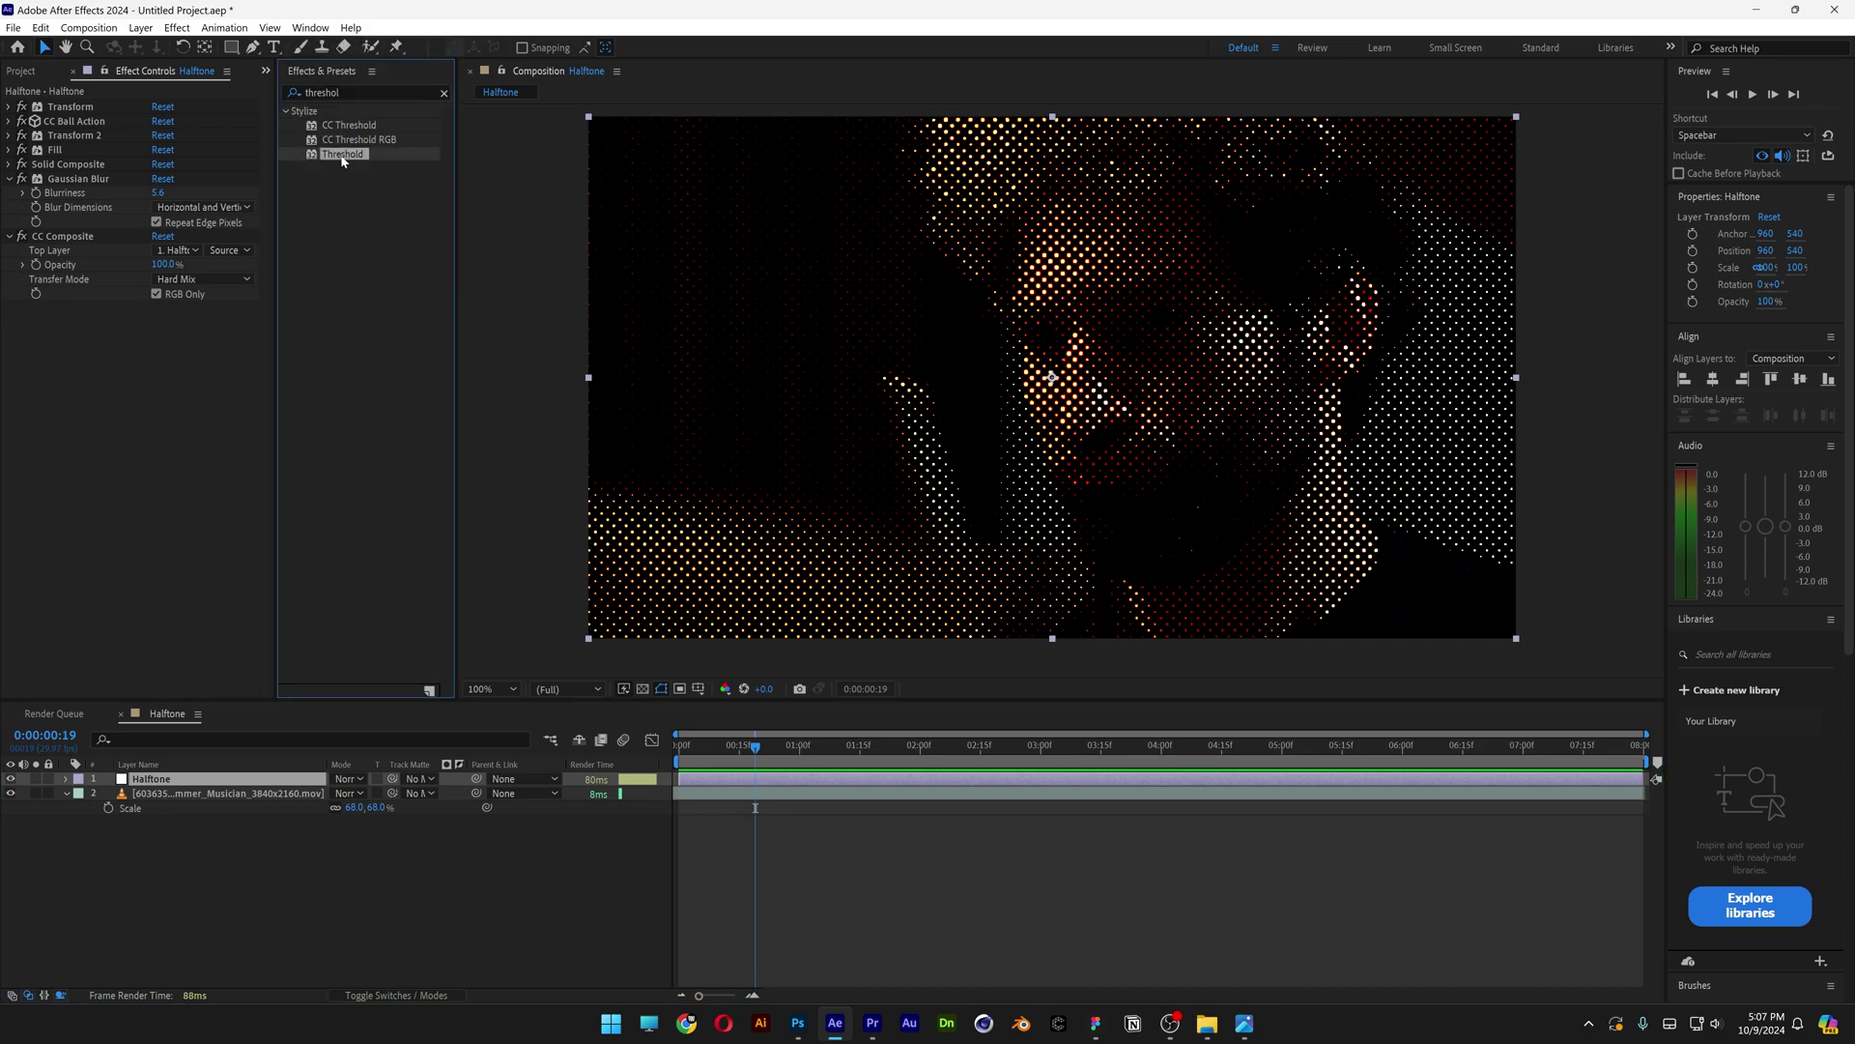
left_click_drag(343, 156, 151, 408)
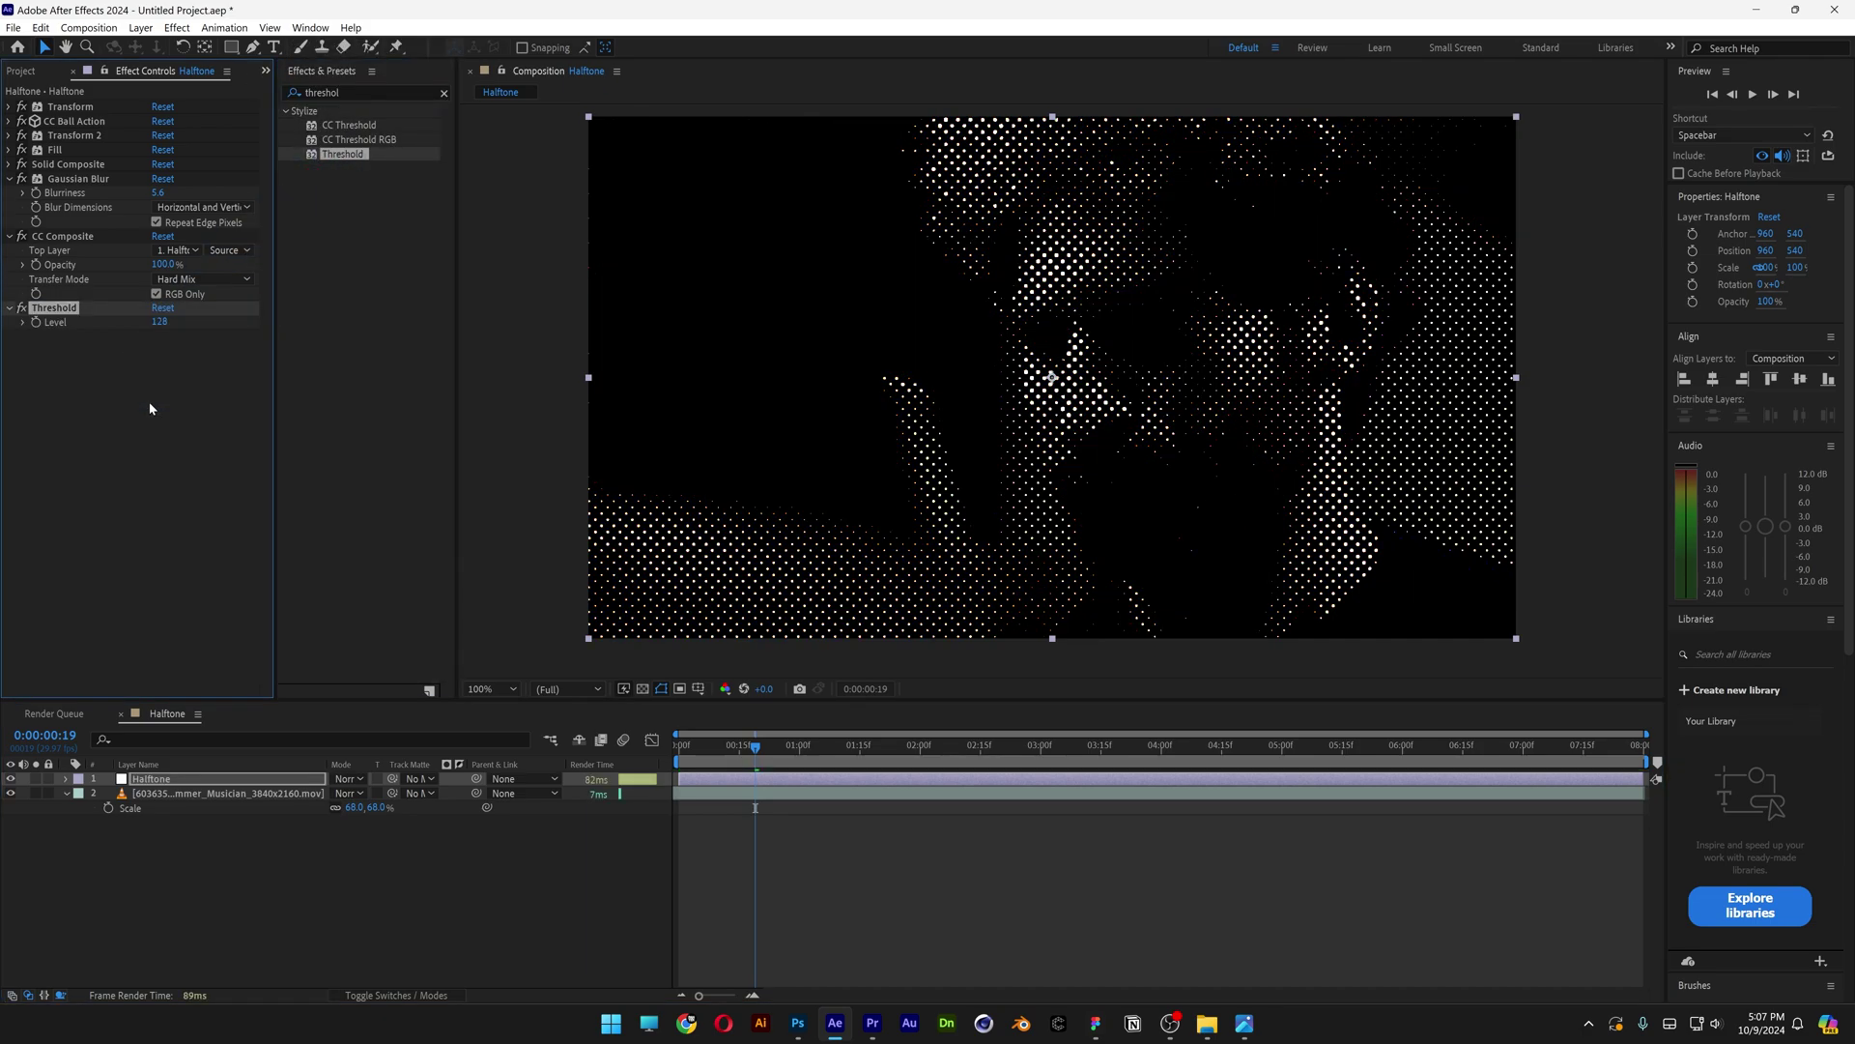
left_click(1102, 377)
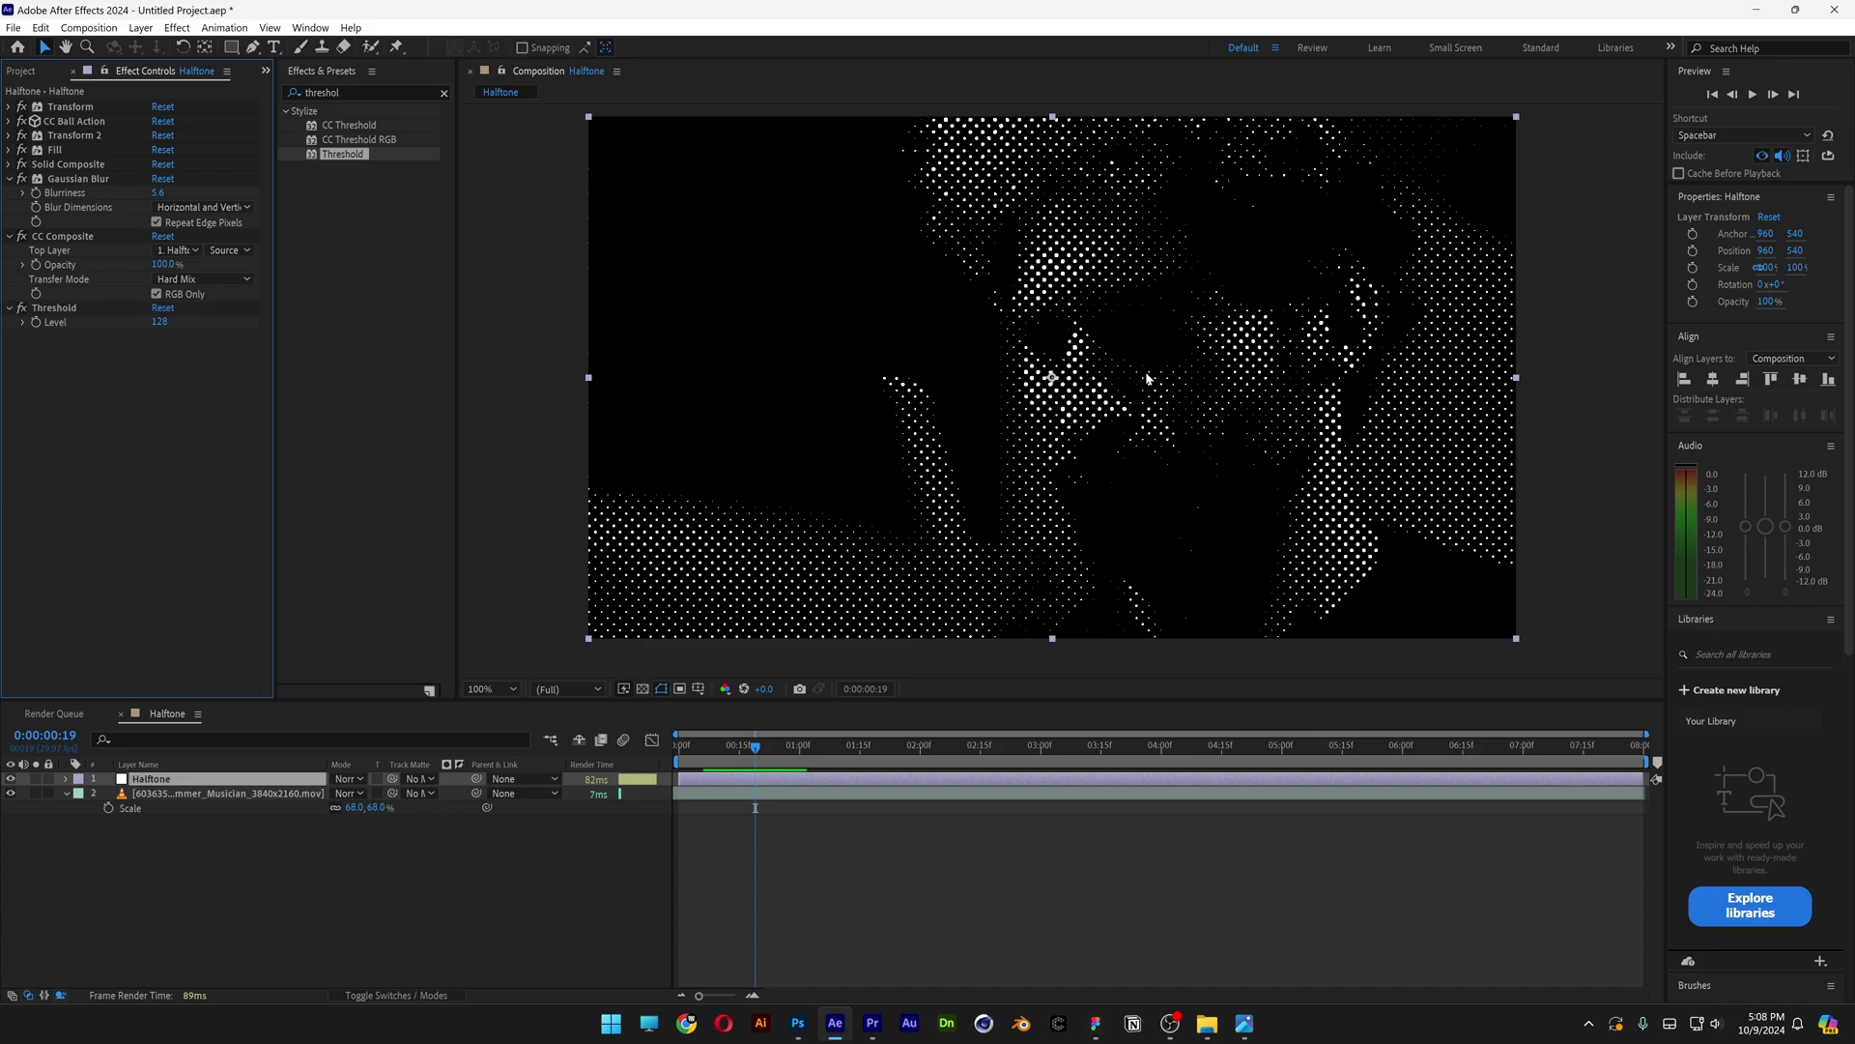
key("period")
key("period")
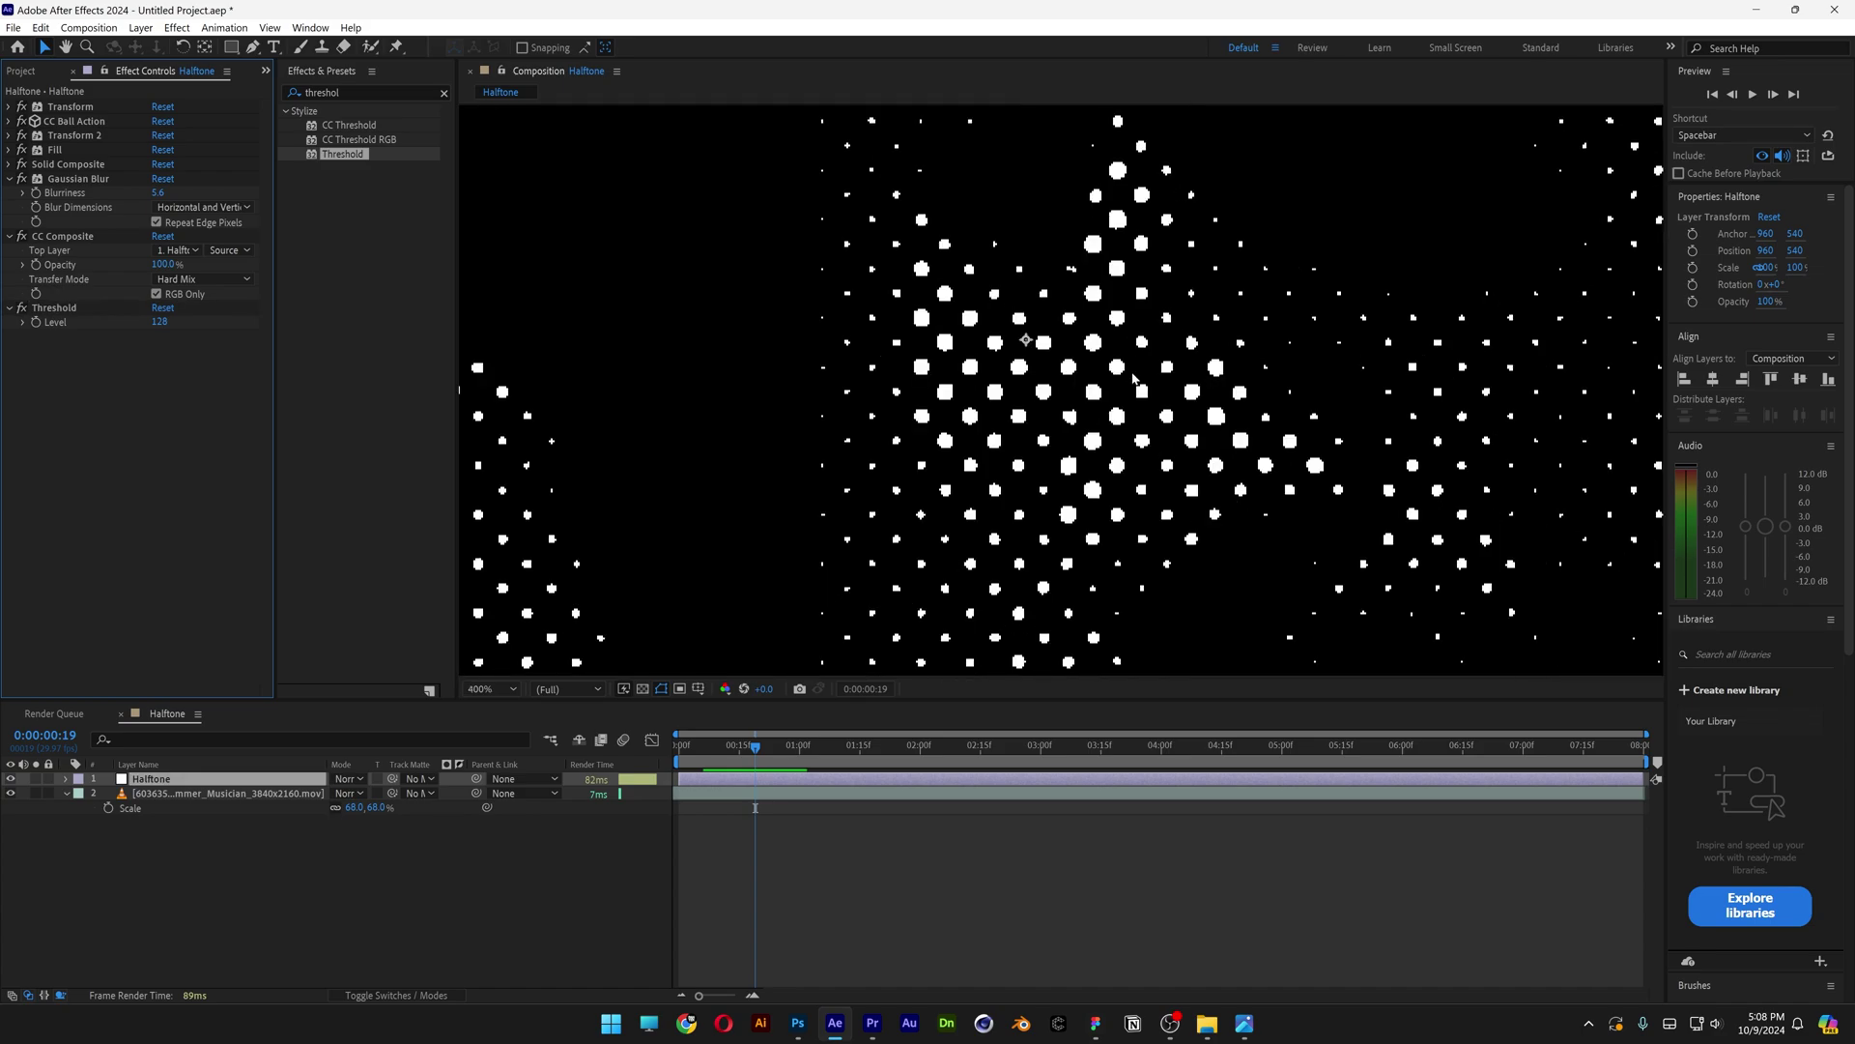
key("comma")
scroll(1111, 290, "down", 2)
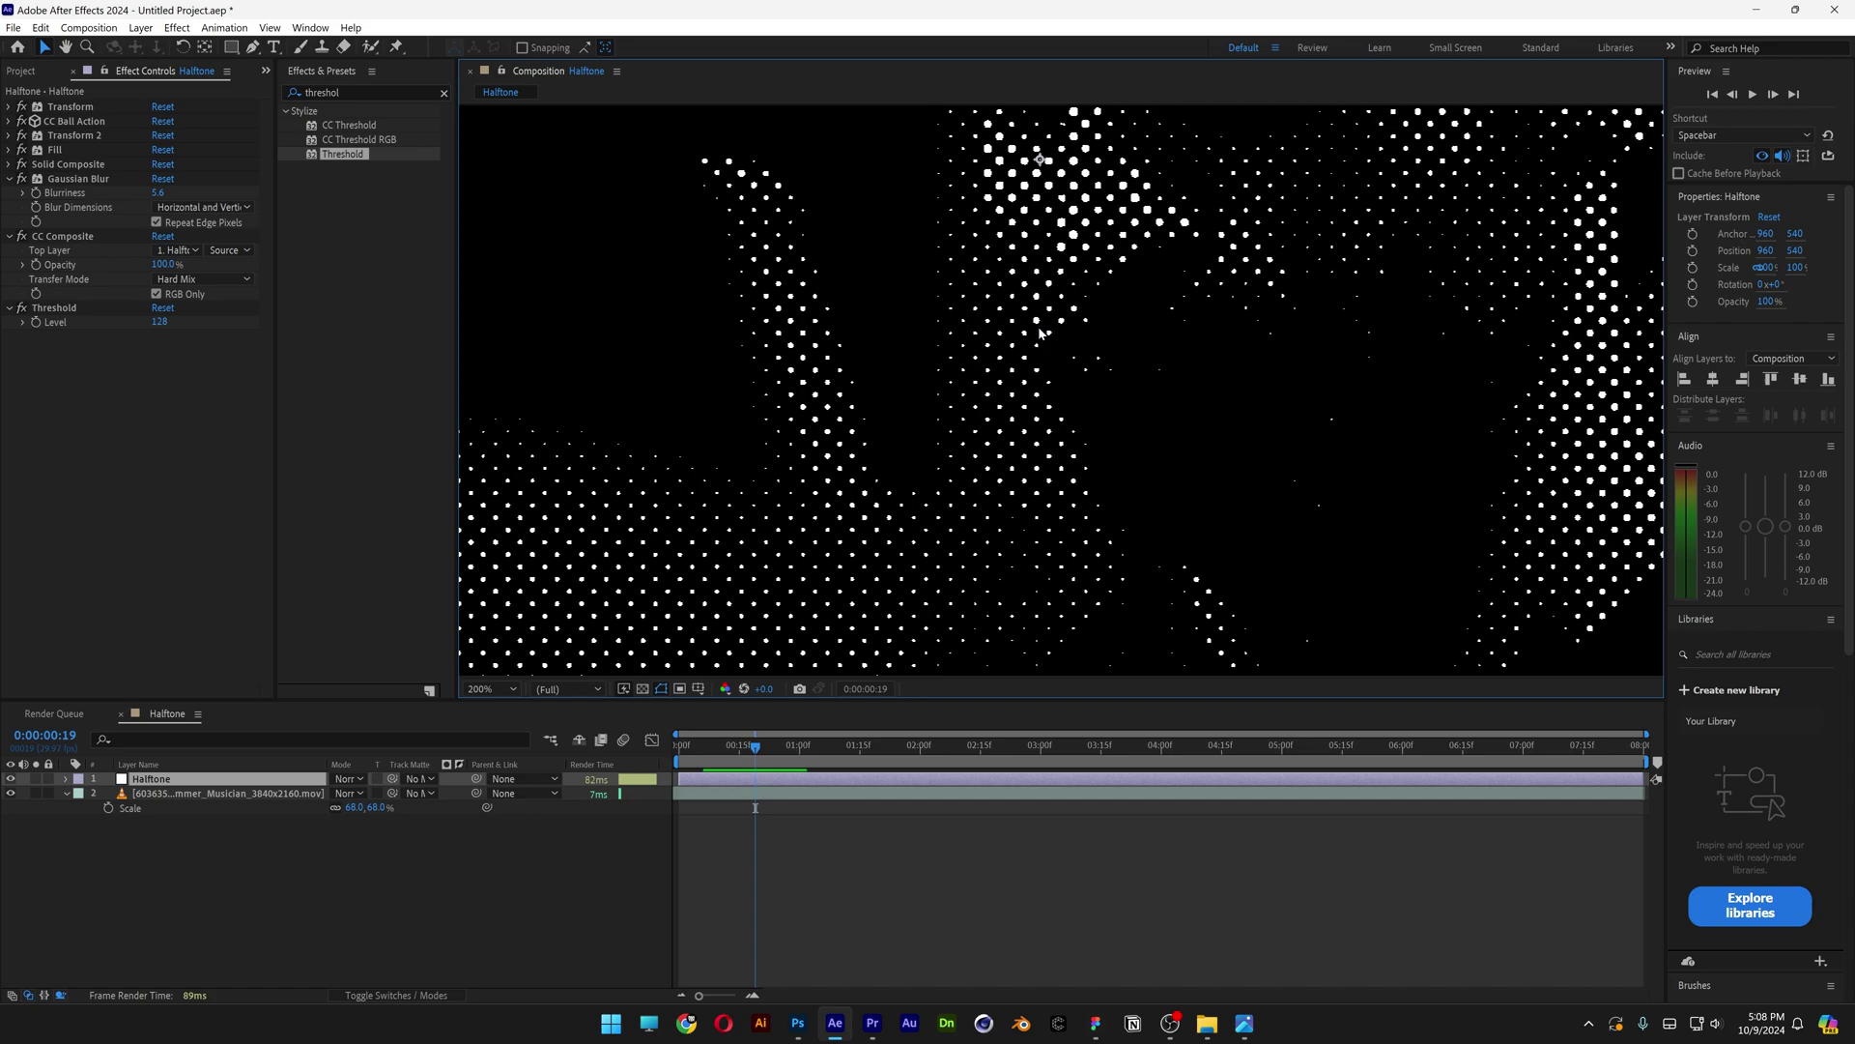
left_click_drag(1105, 320, 1067, 434)
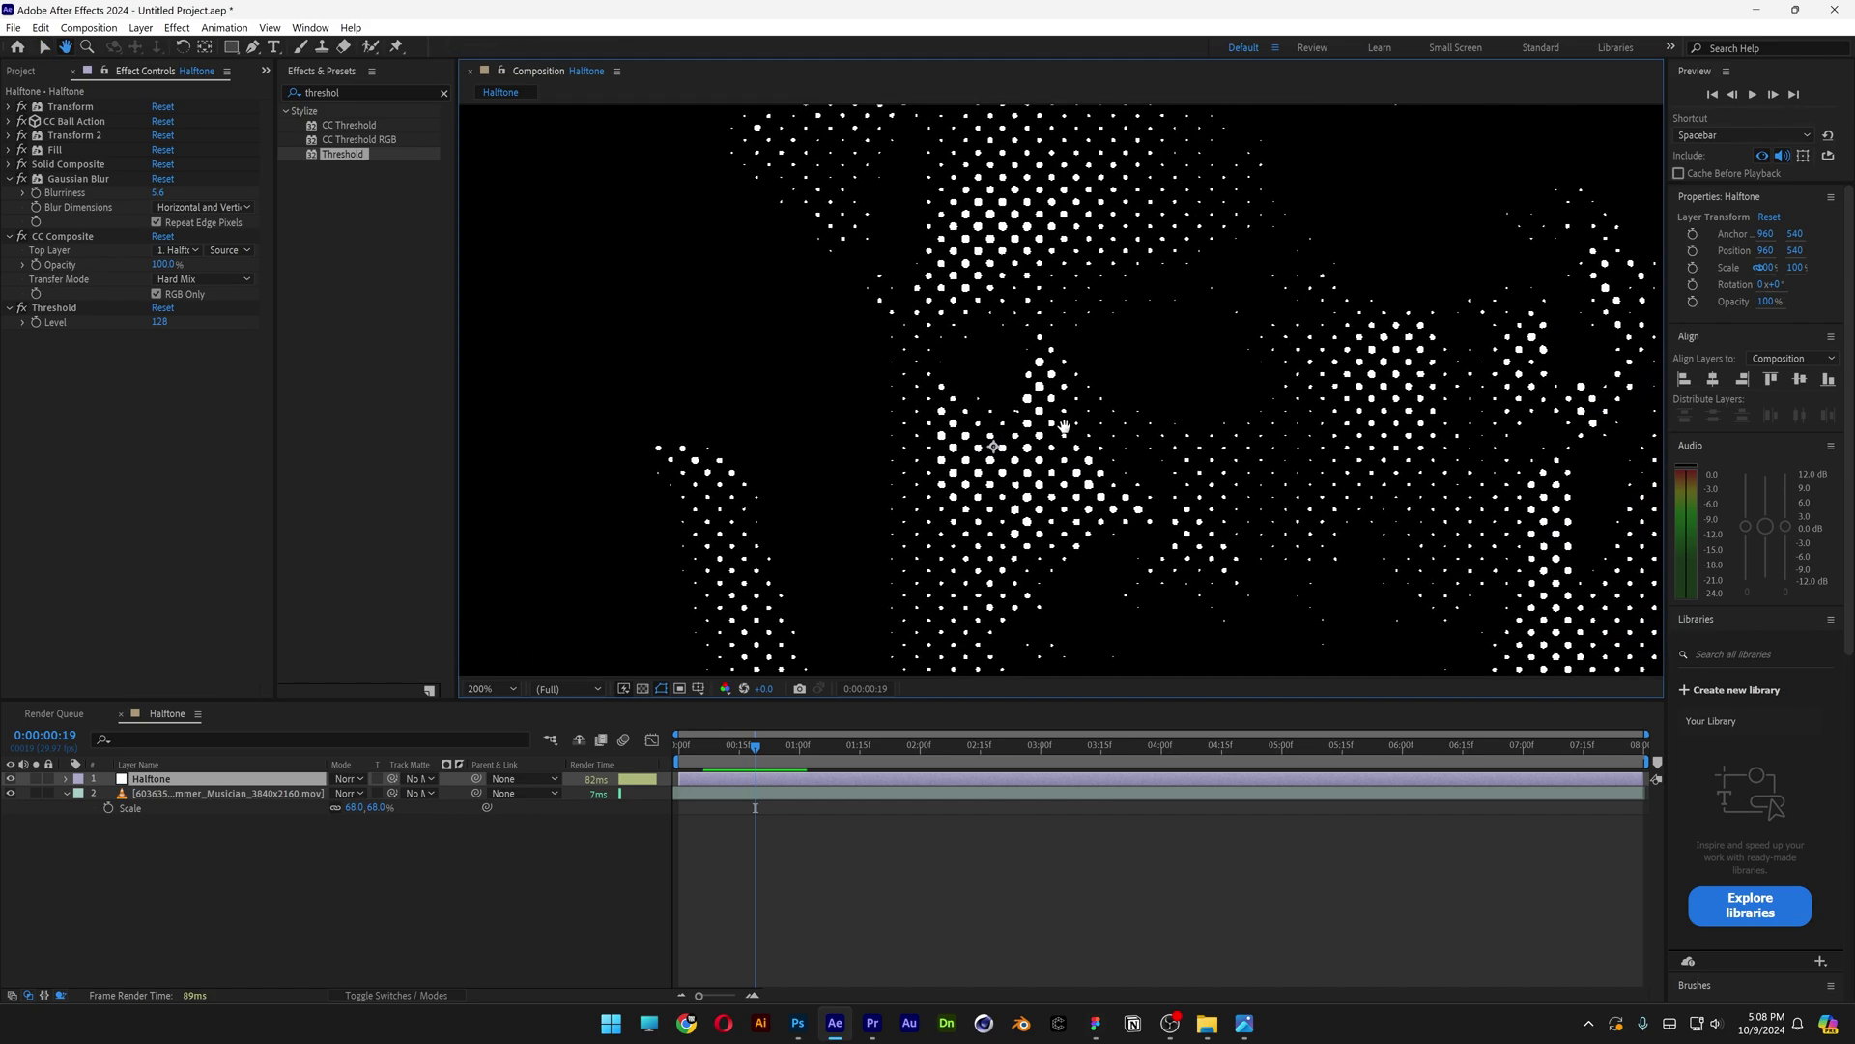
- Add a second Gaussian Blur to the Halftone layer with Blurriness 3.2
left_click(365, 88)
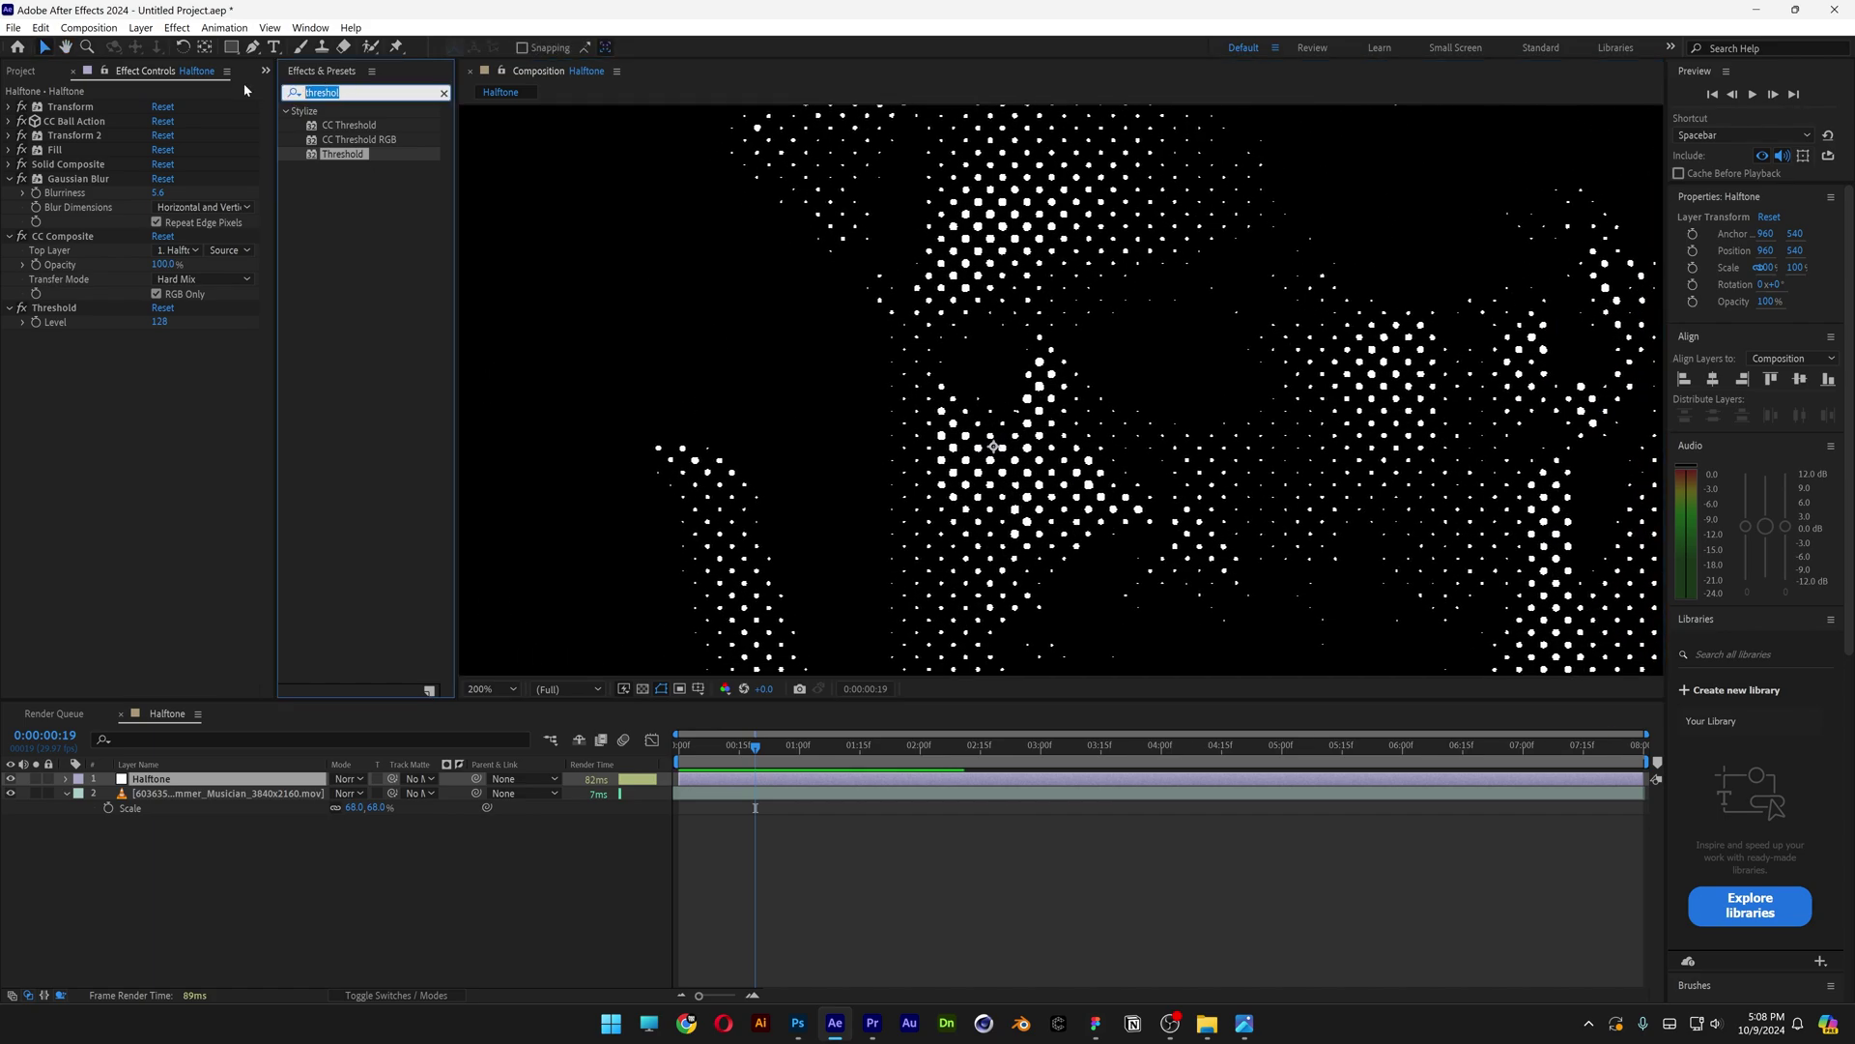
type("gaussi")
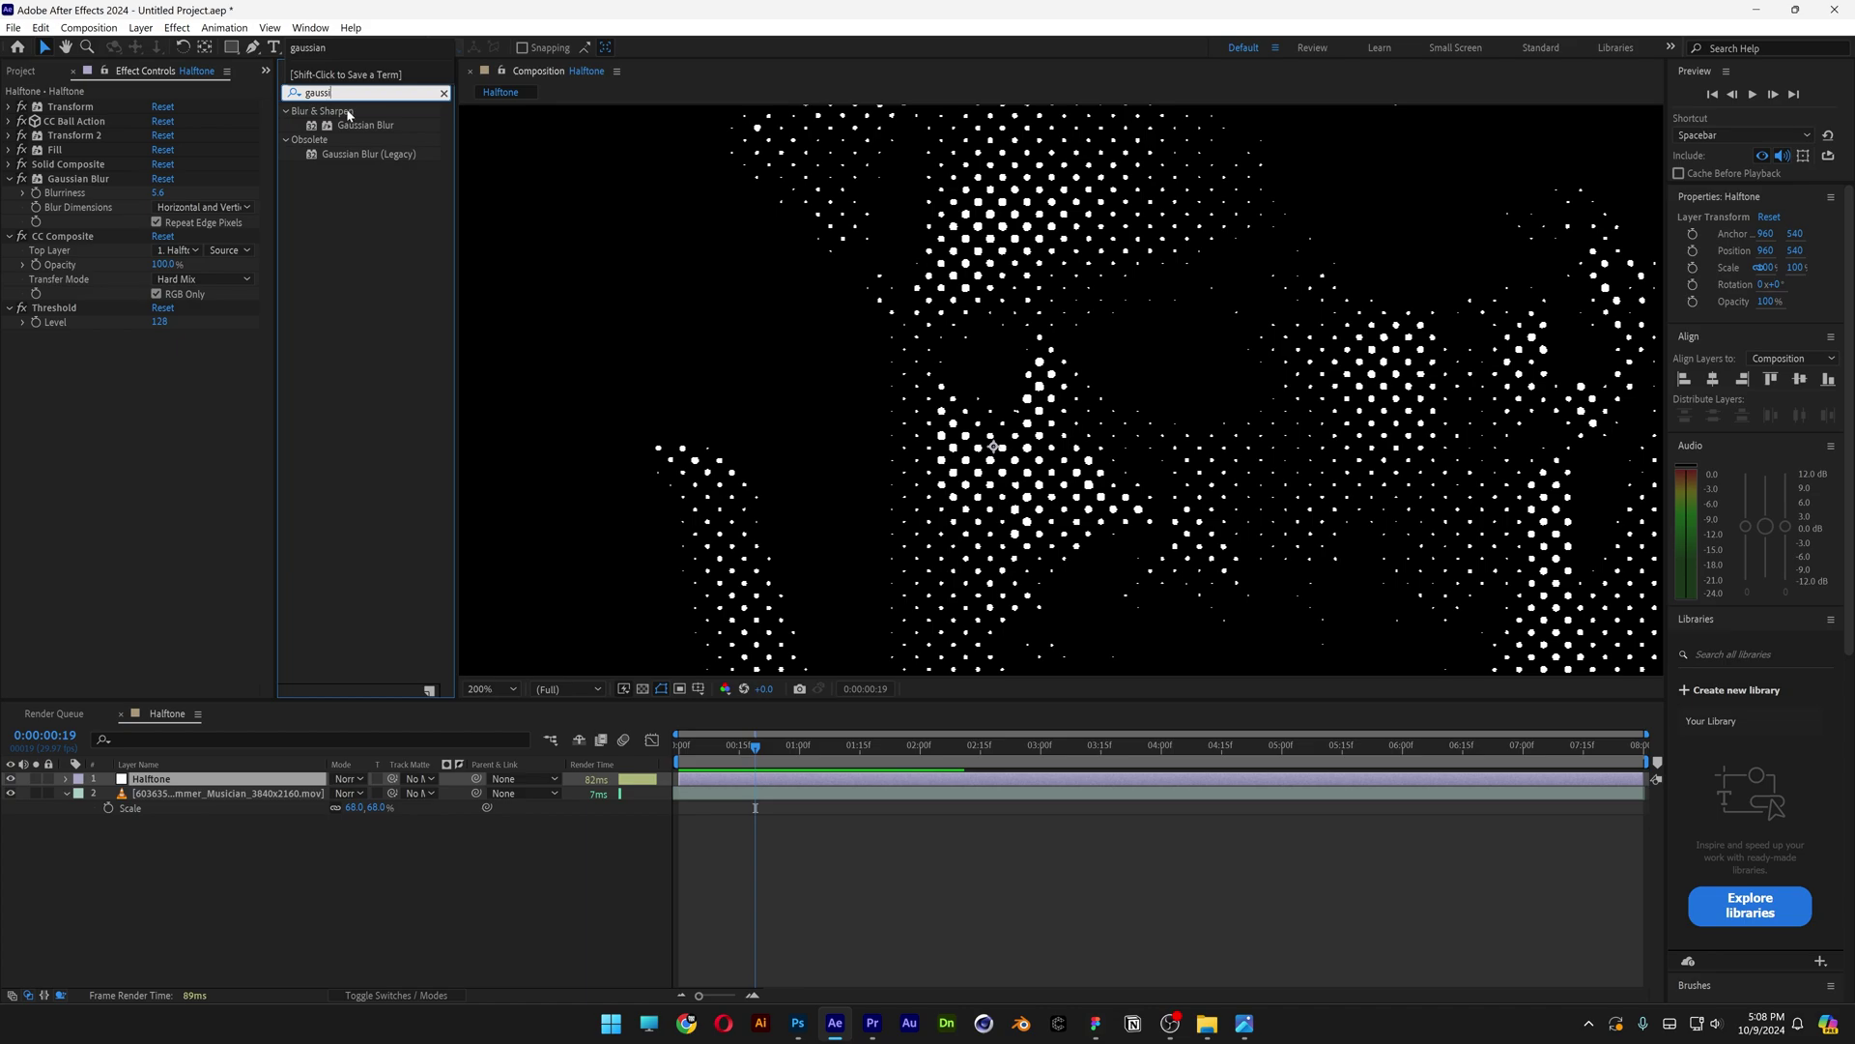
left_click_drag(367, 131, 174, 435)
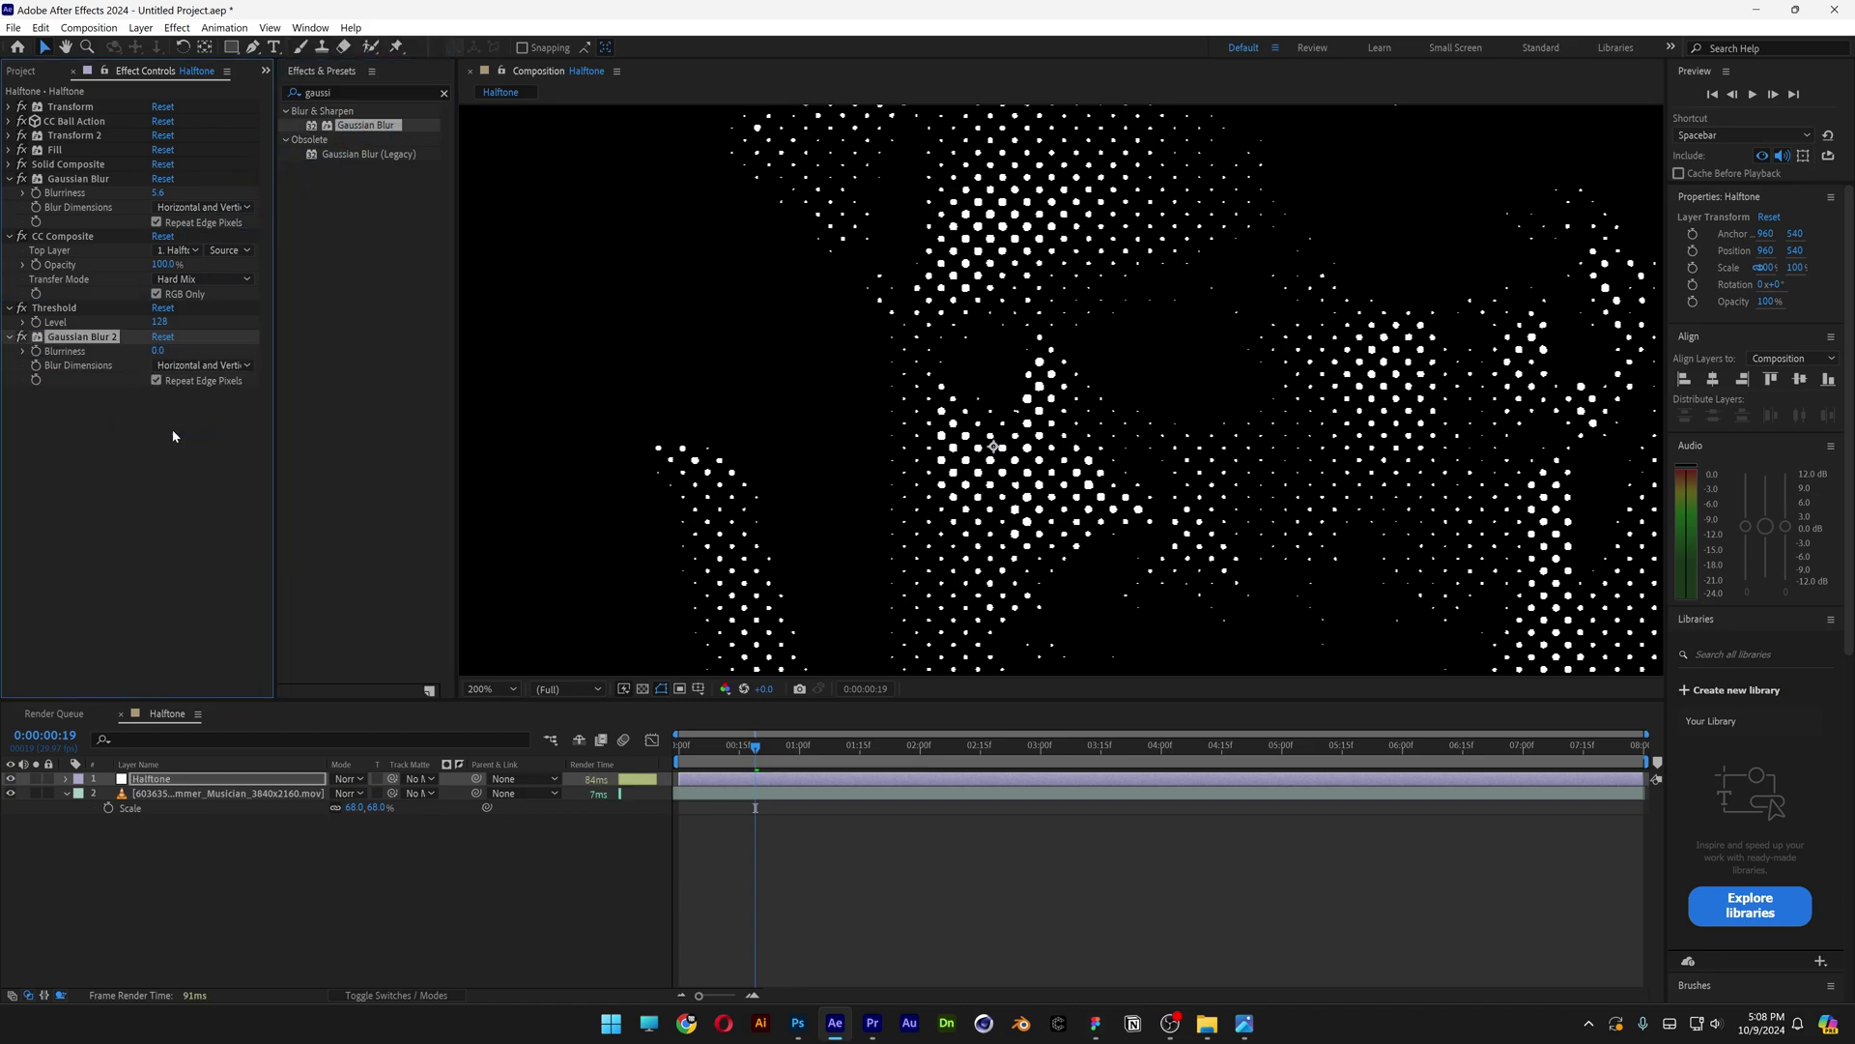
left_click(159, 351)
type("3.2")
key("Return")
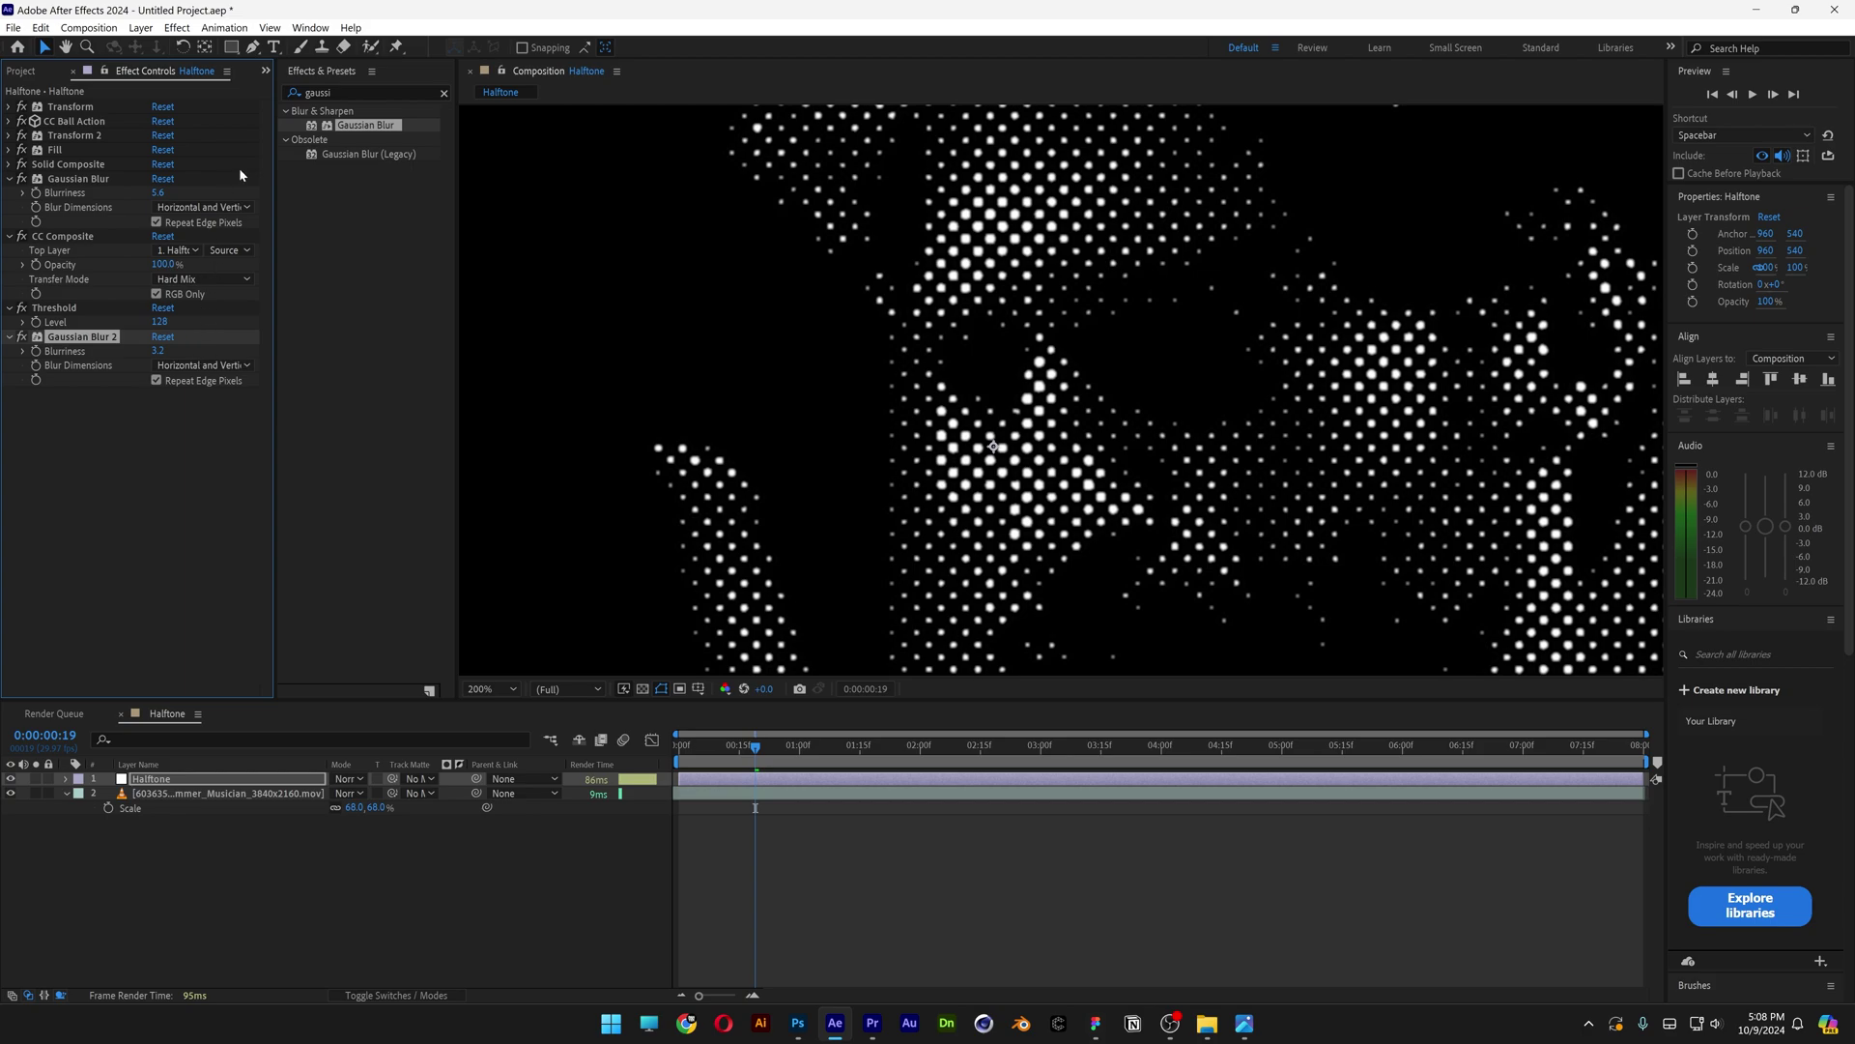
- Apply Add Grain with Viewing Mode Final Output and the Kodak Vision 800T preset
double_click(348, 93)
type("gr")
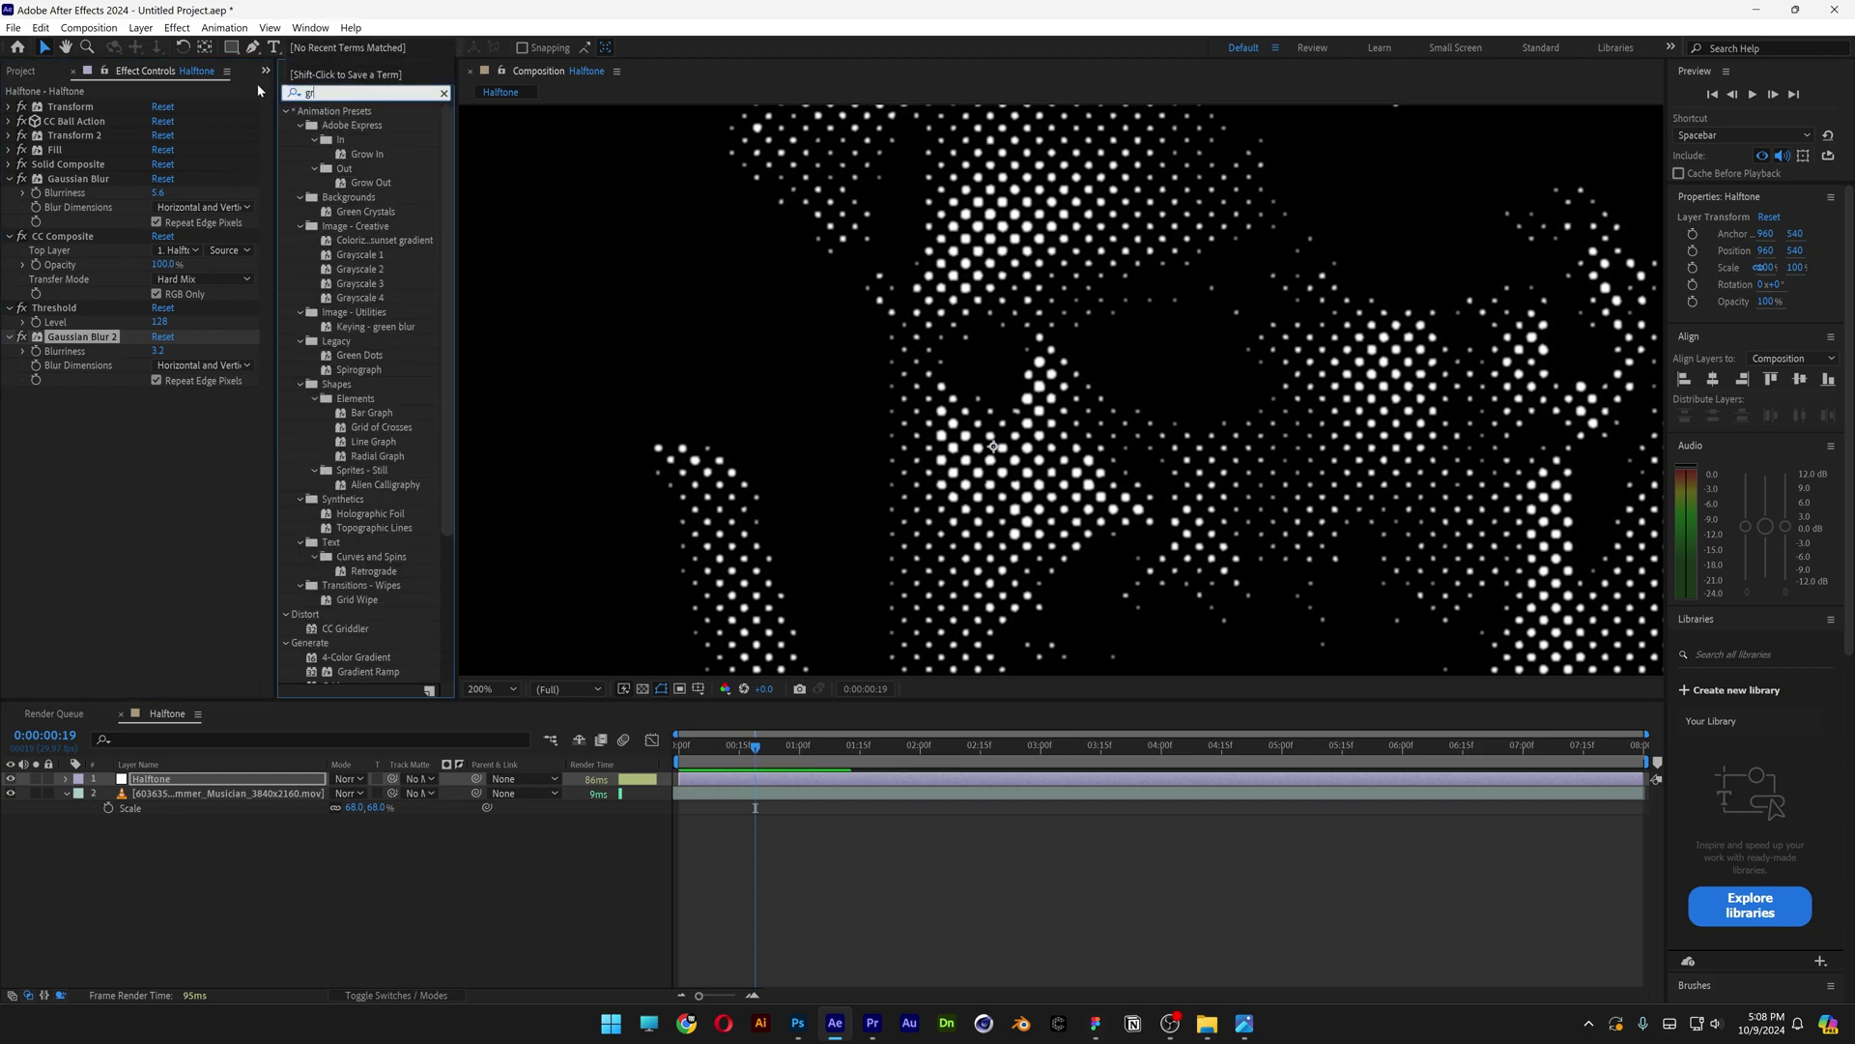
type("ain")
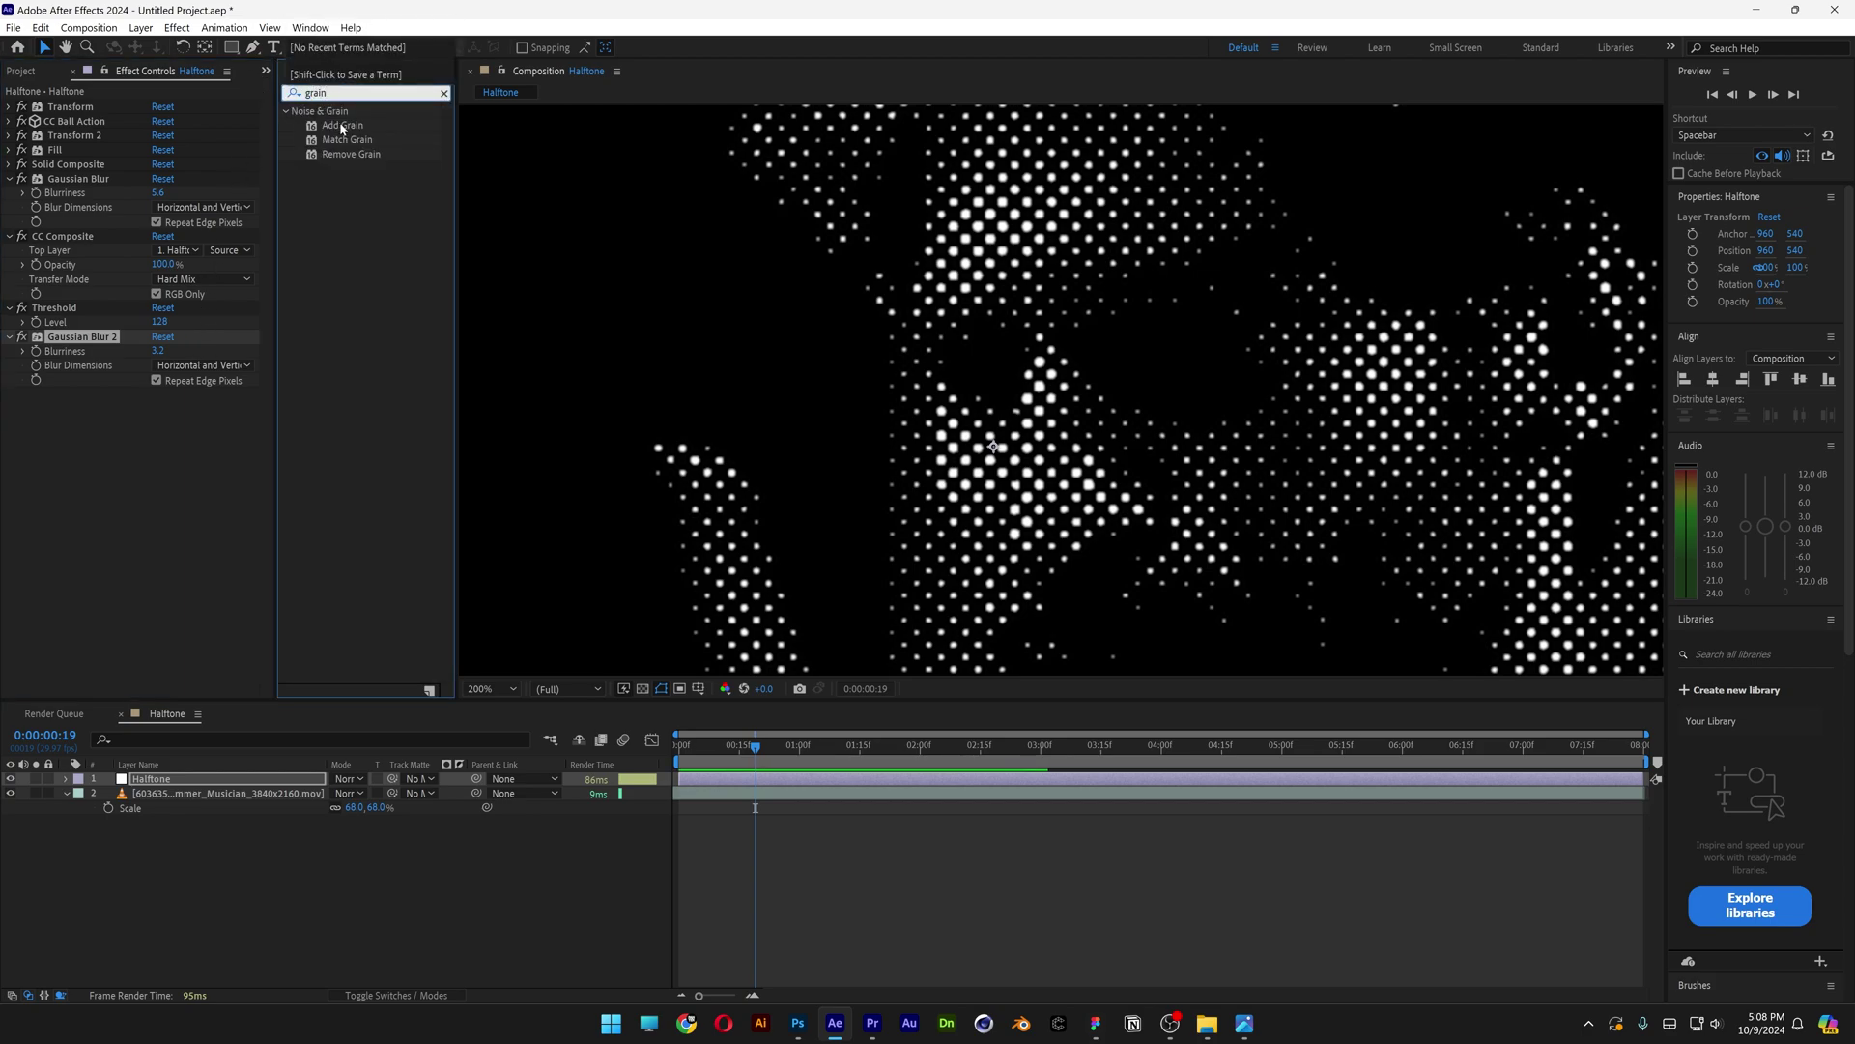
left_click_drag(342, 127, 142, 520)
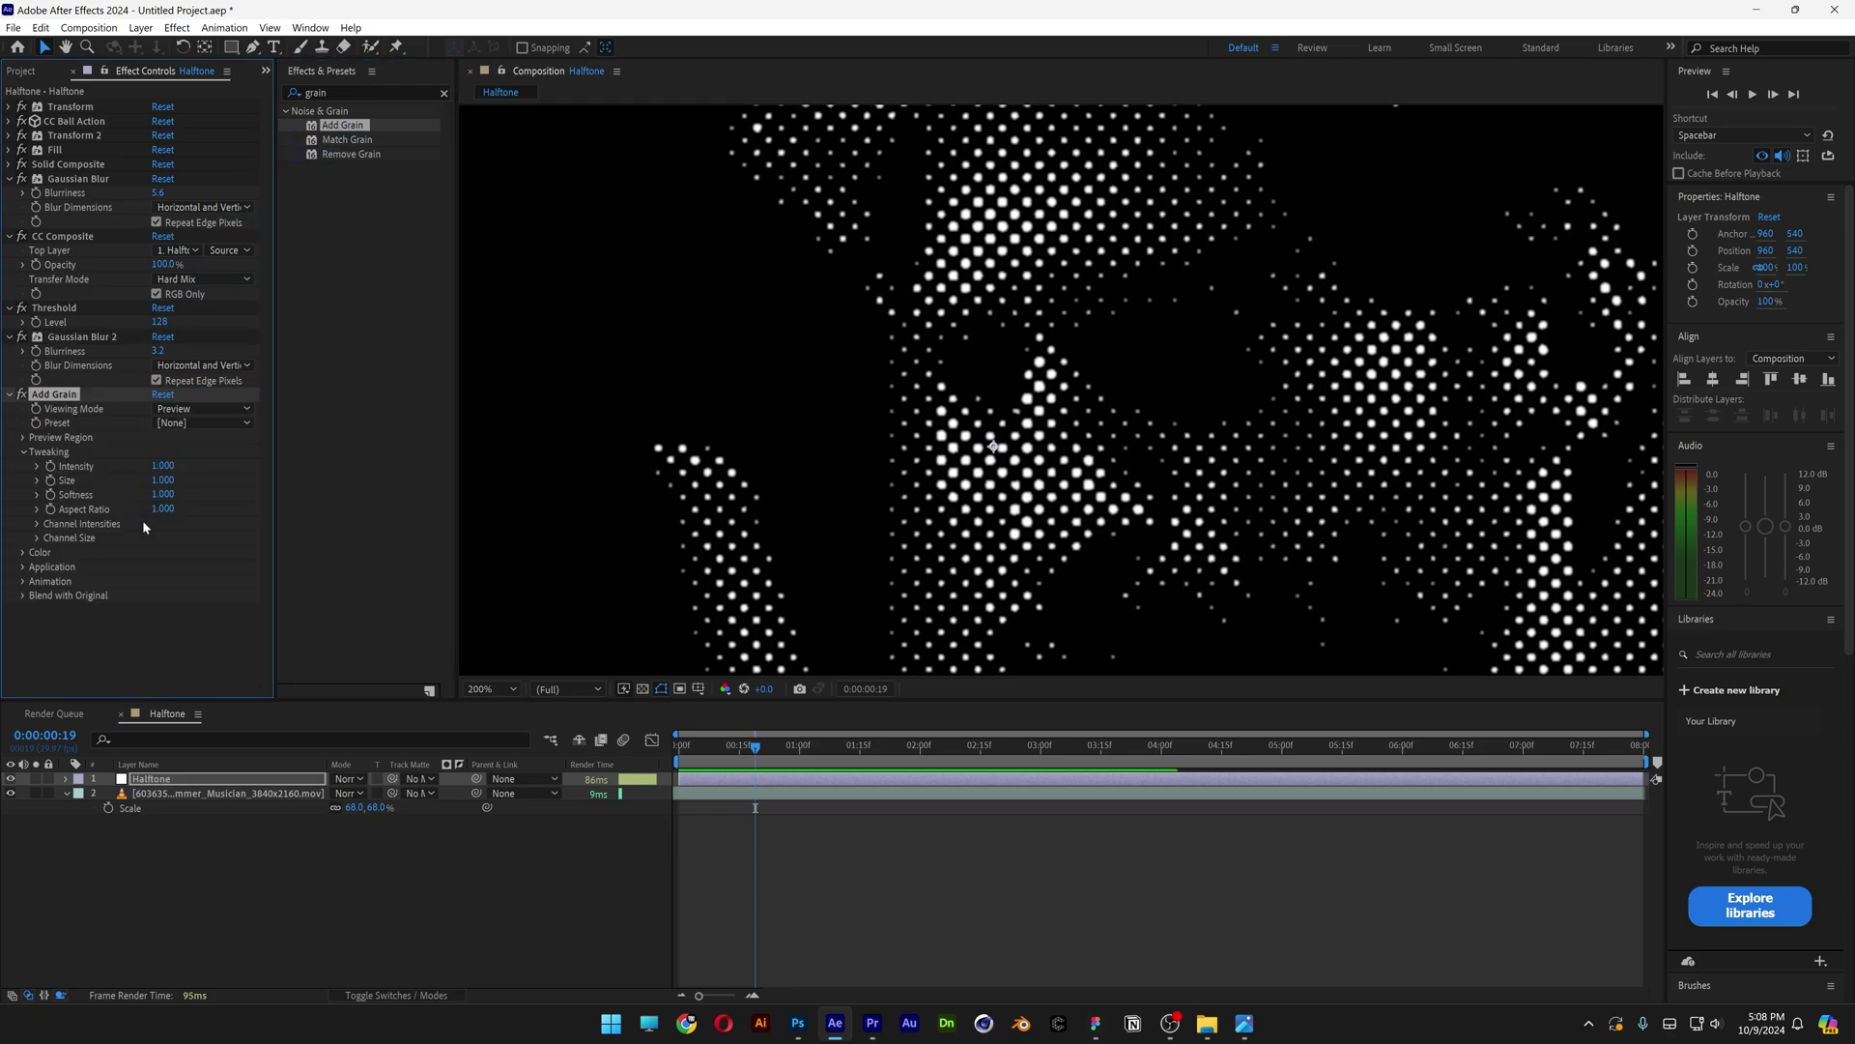
left_click(170, 407)
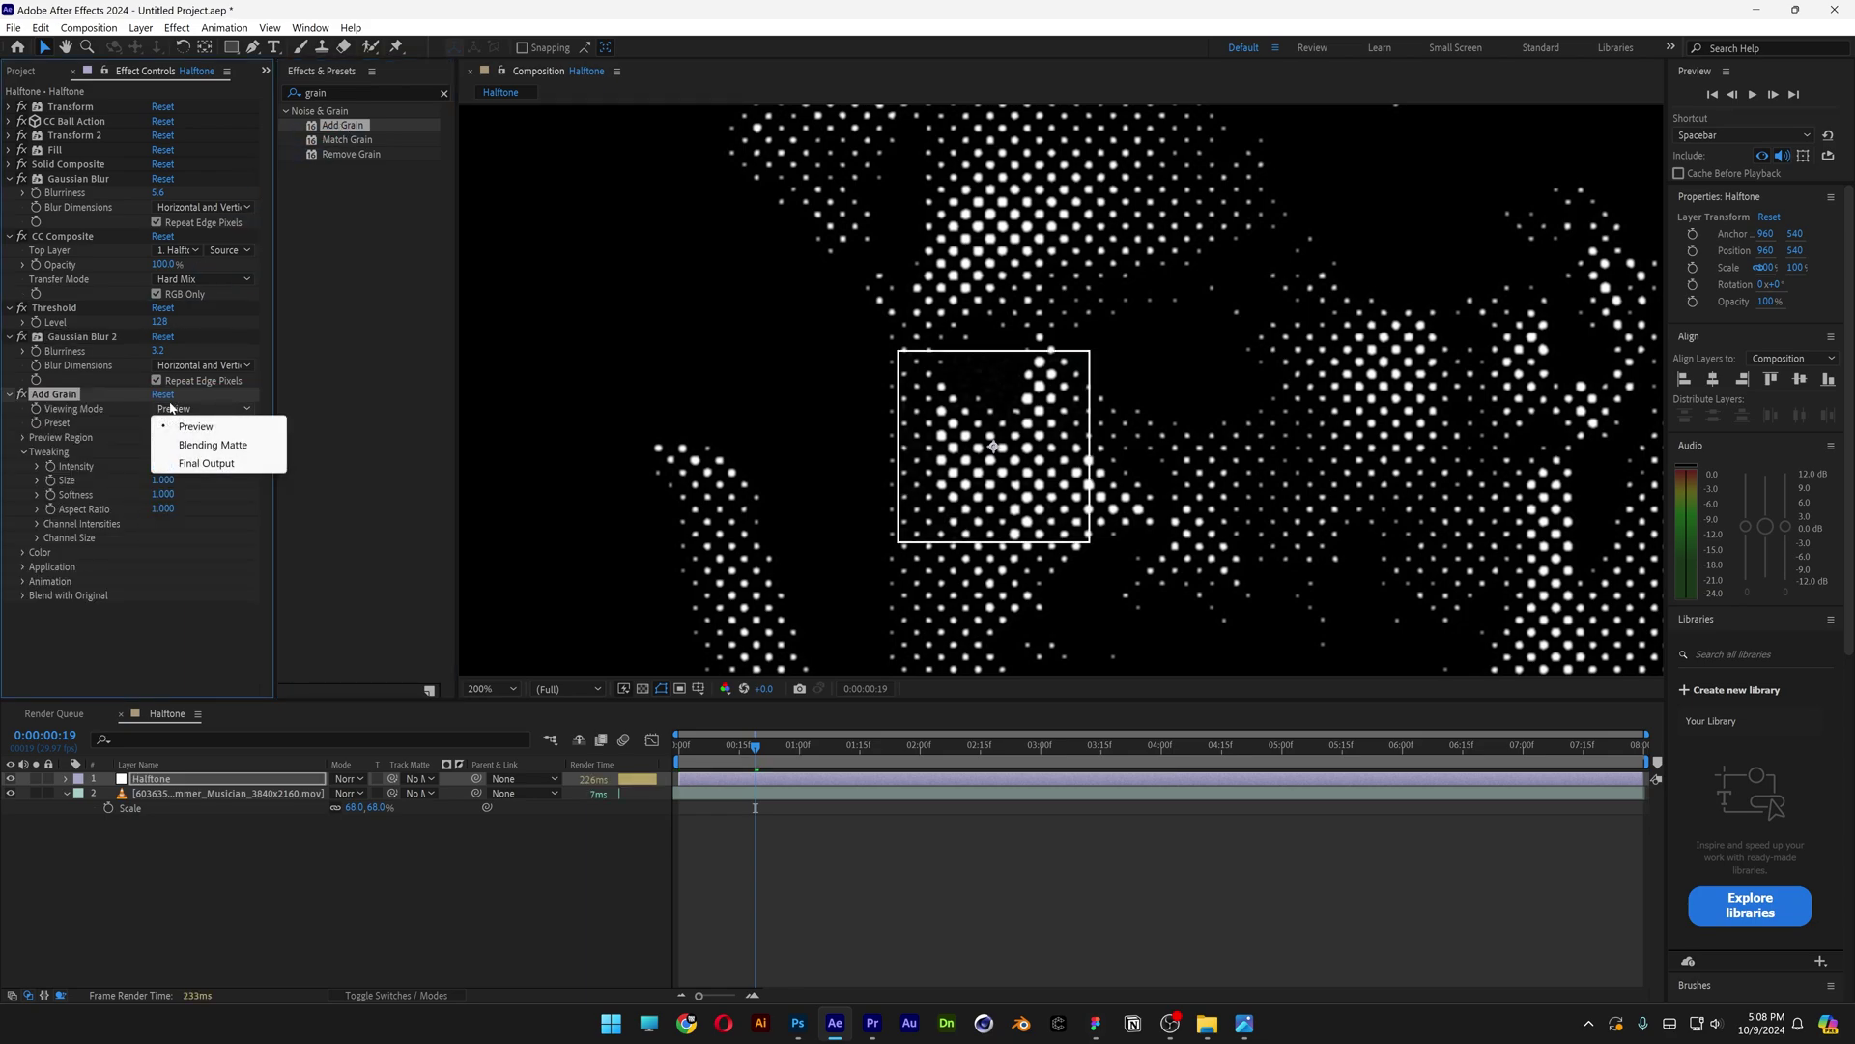
left_click(206, 463)
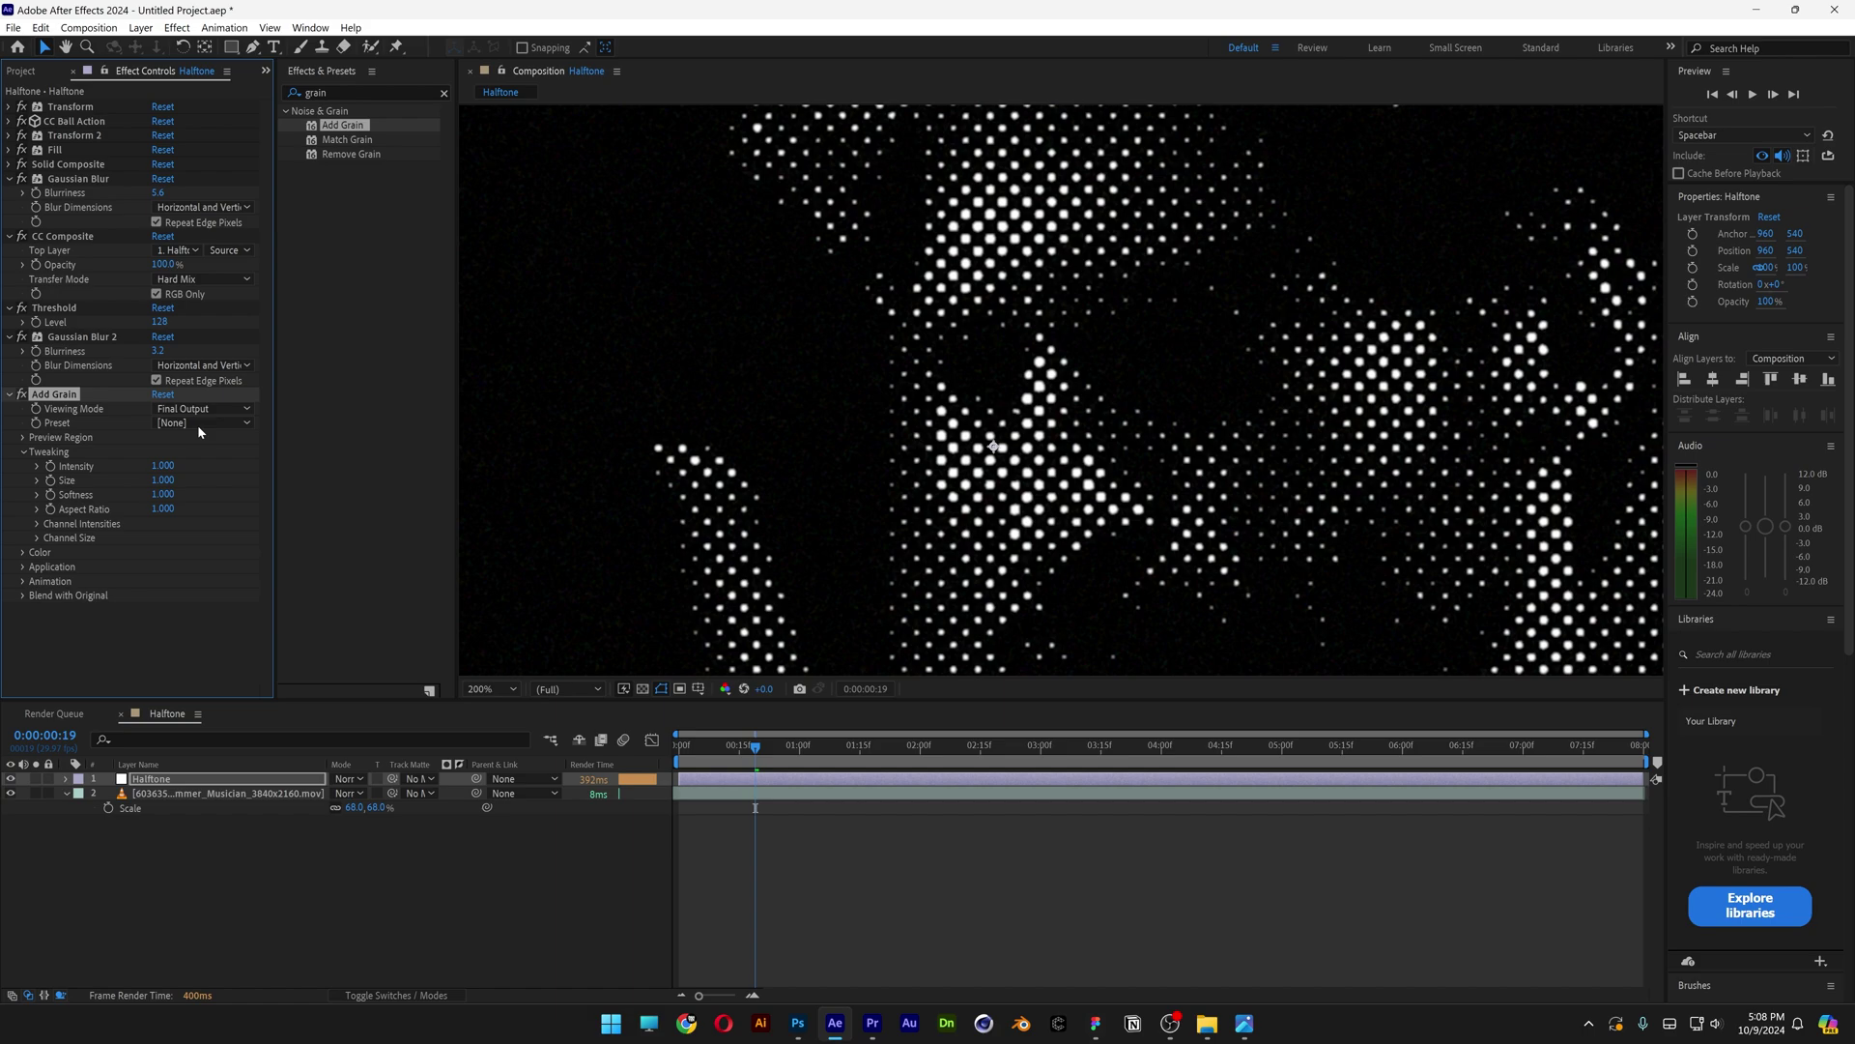
left_click(197, 422)
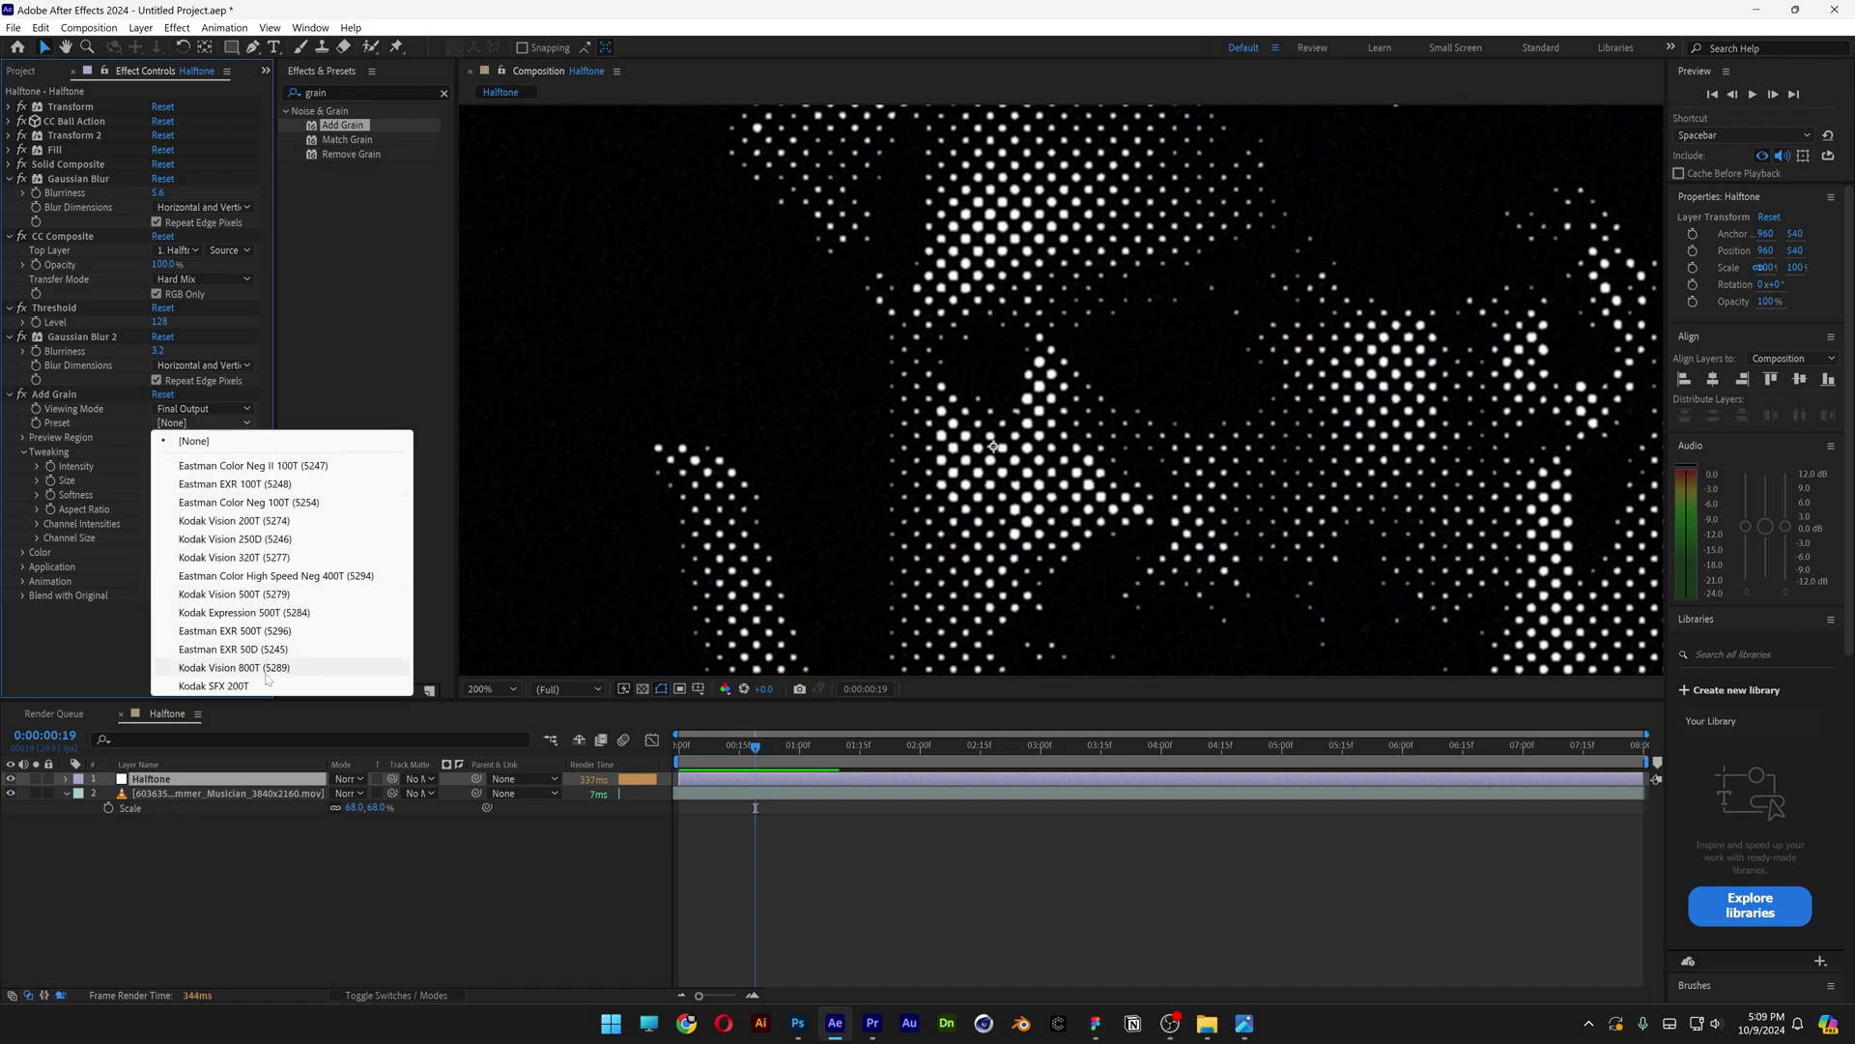
left_click(234, 667)
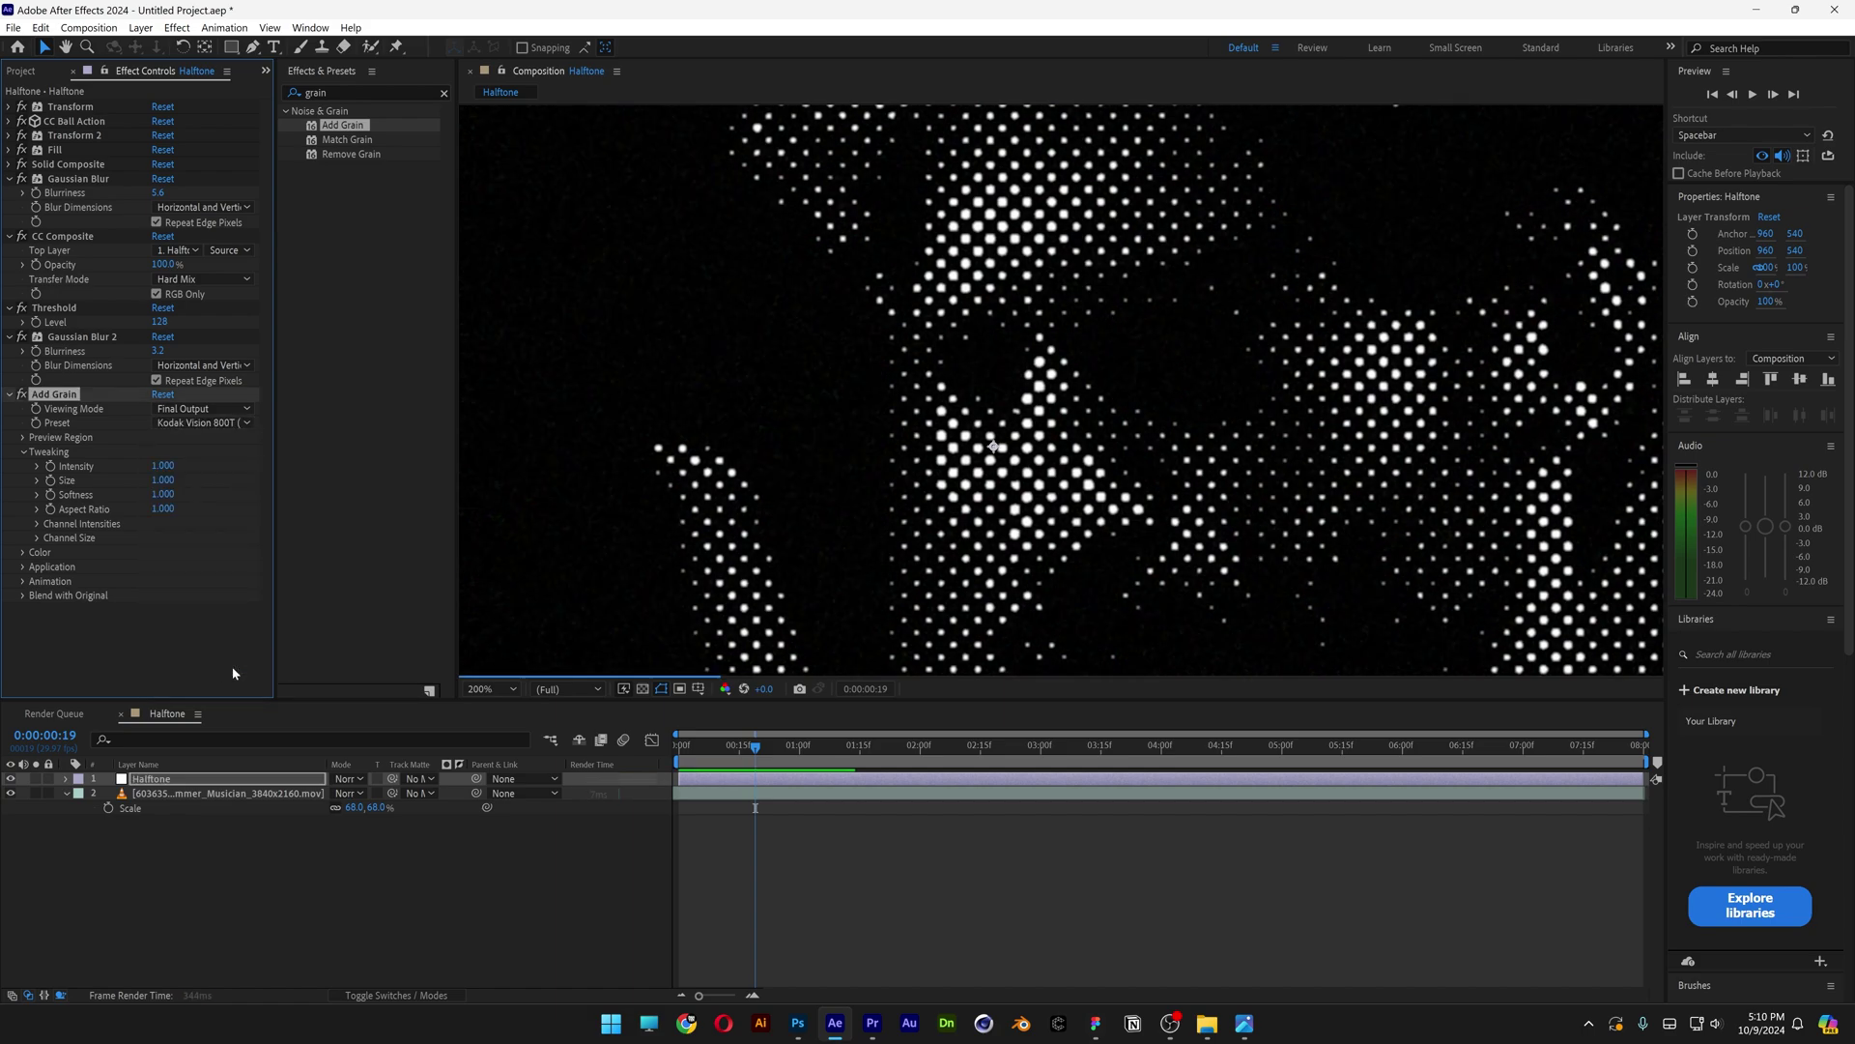
left_click(173, 466)
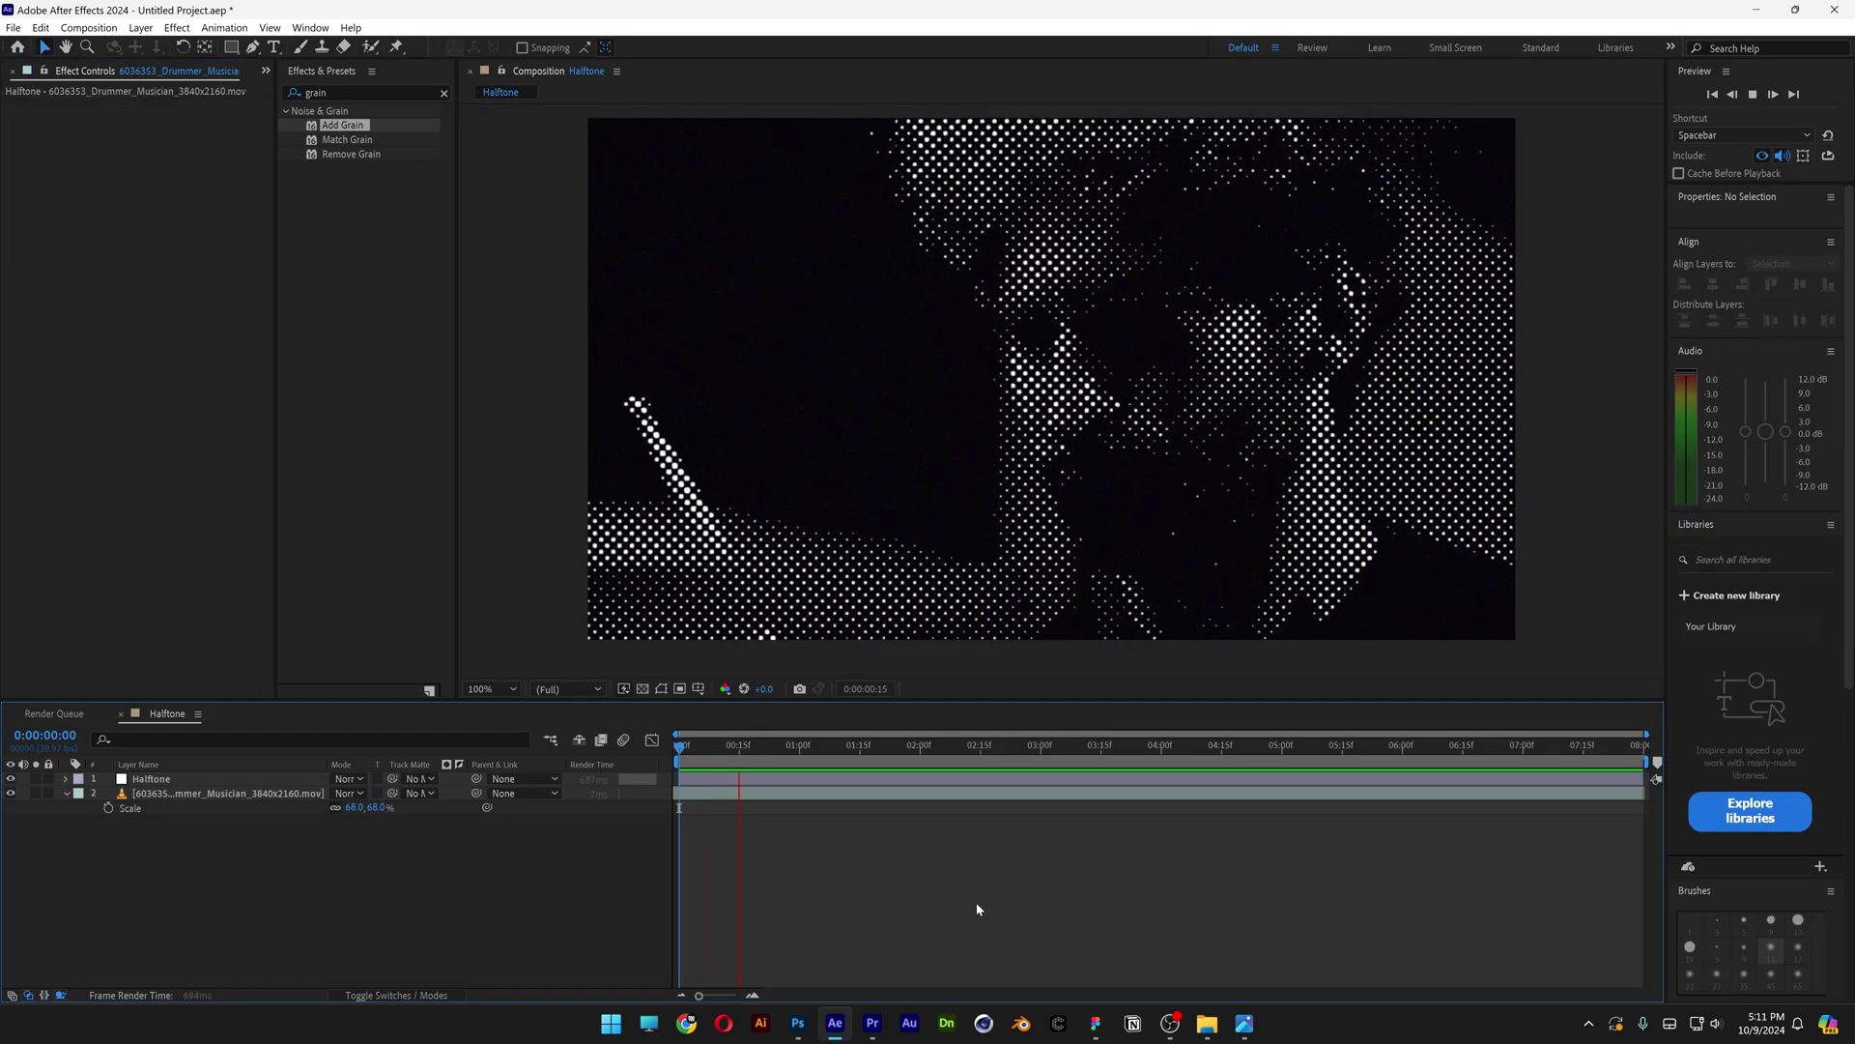
- Add the grain texture image as a layer and scale it to fit the frame
key("space")
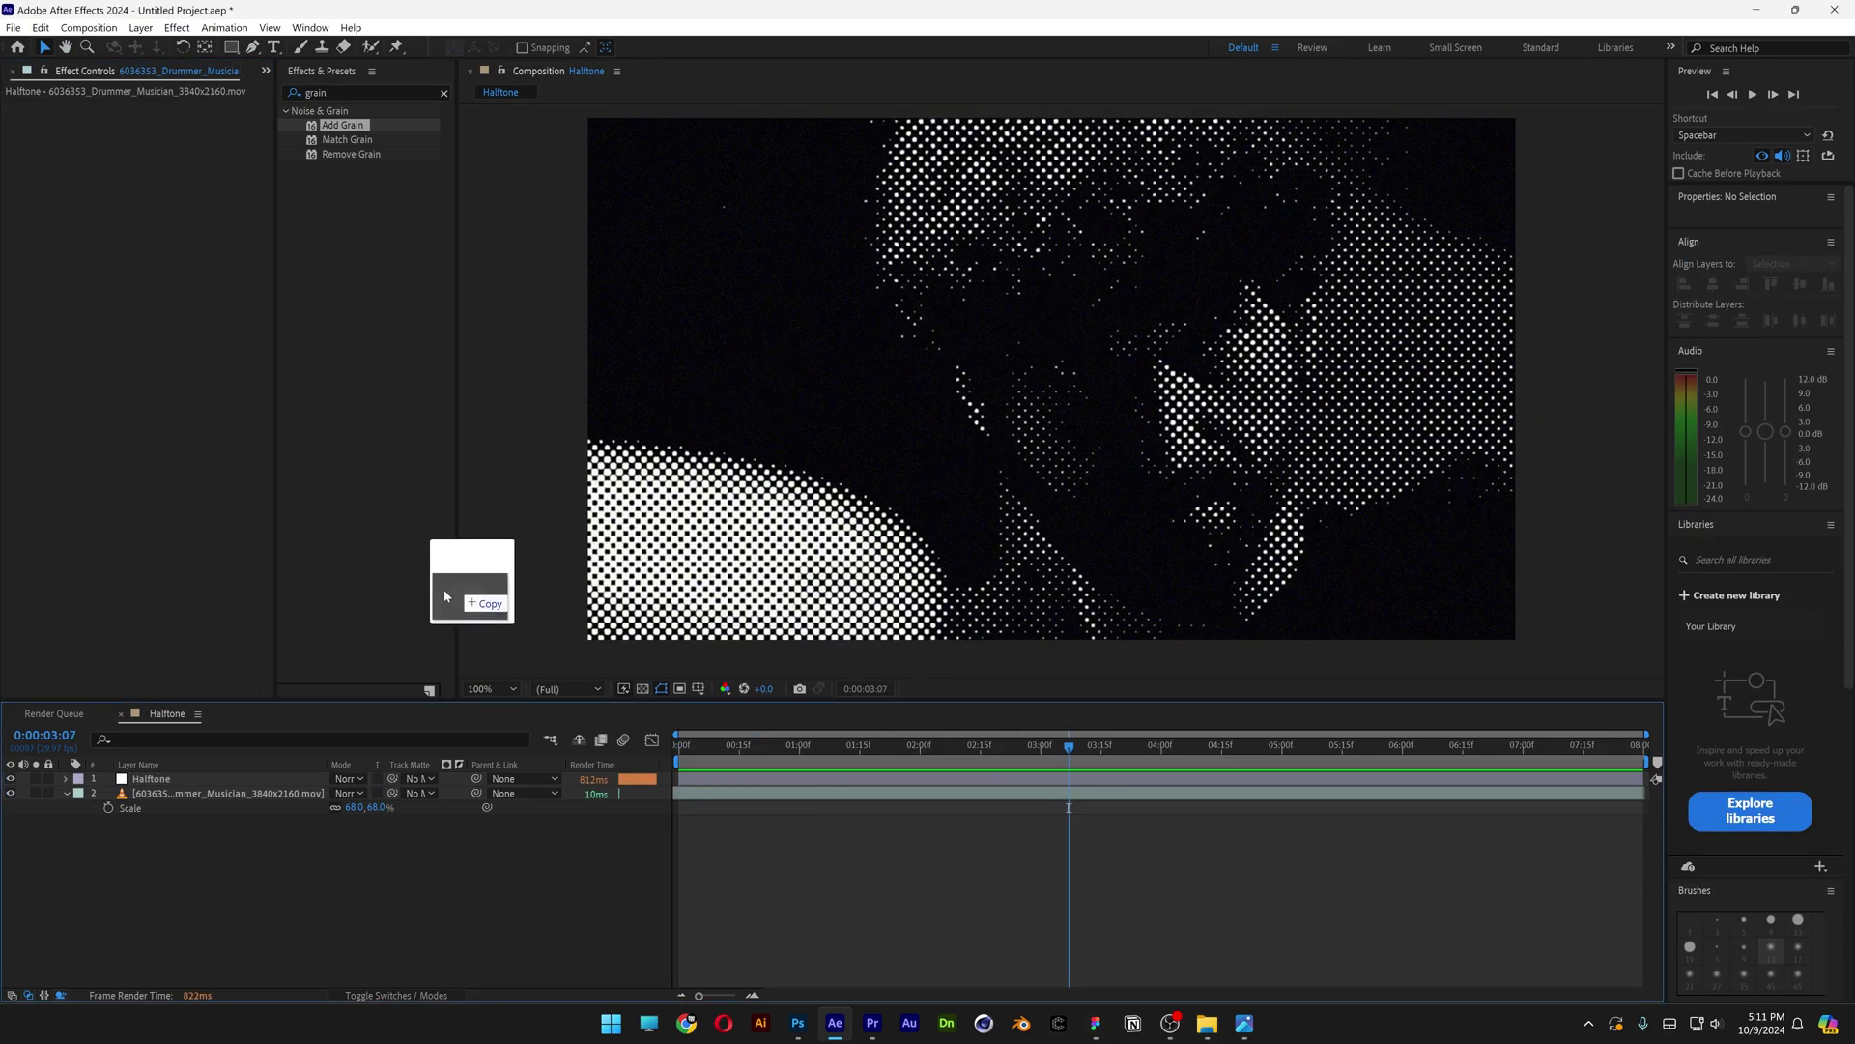
key("s")
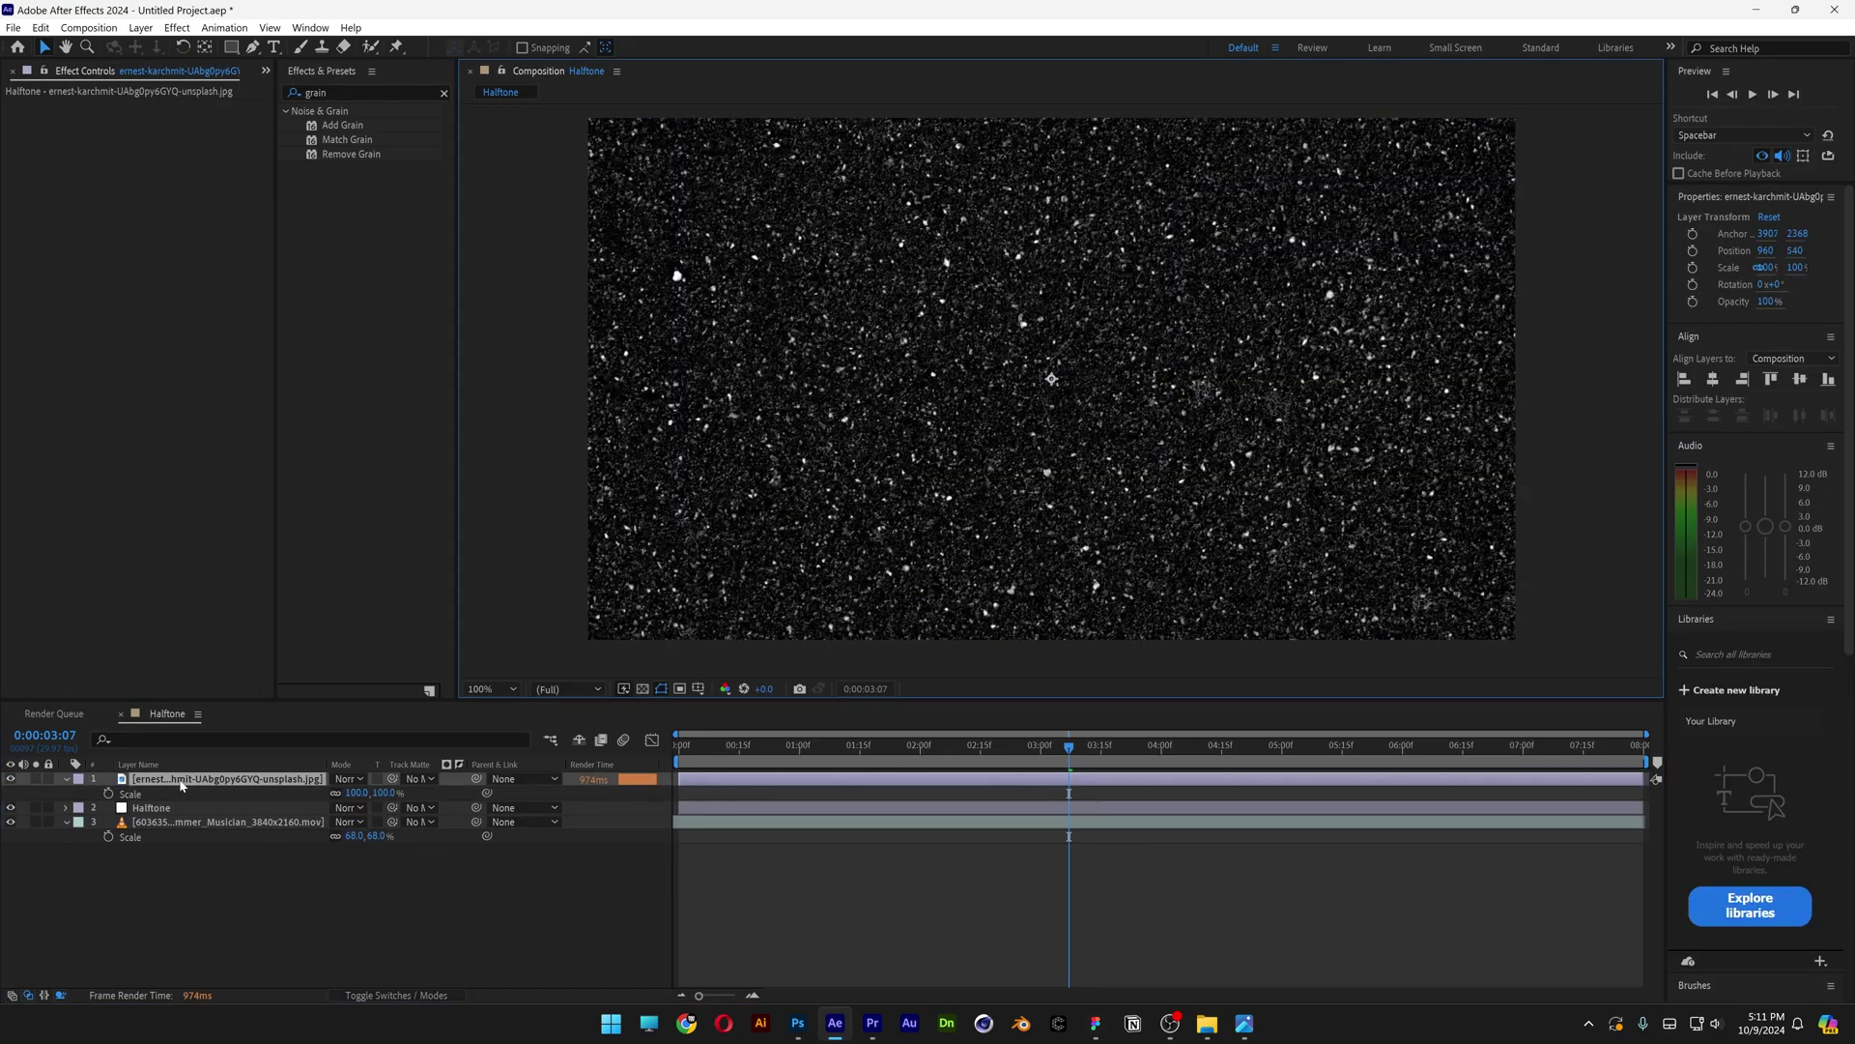
left_click_drag(363, 793, 290, 793)
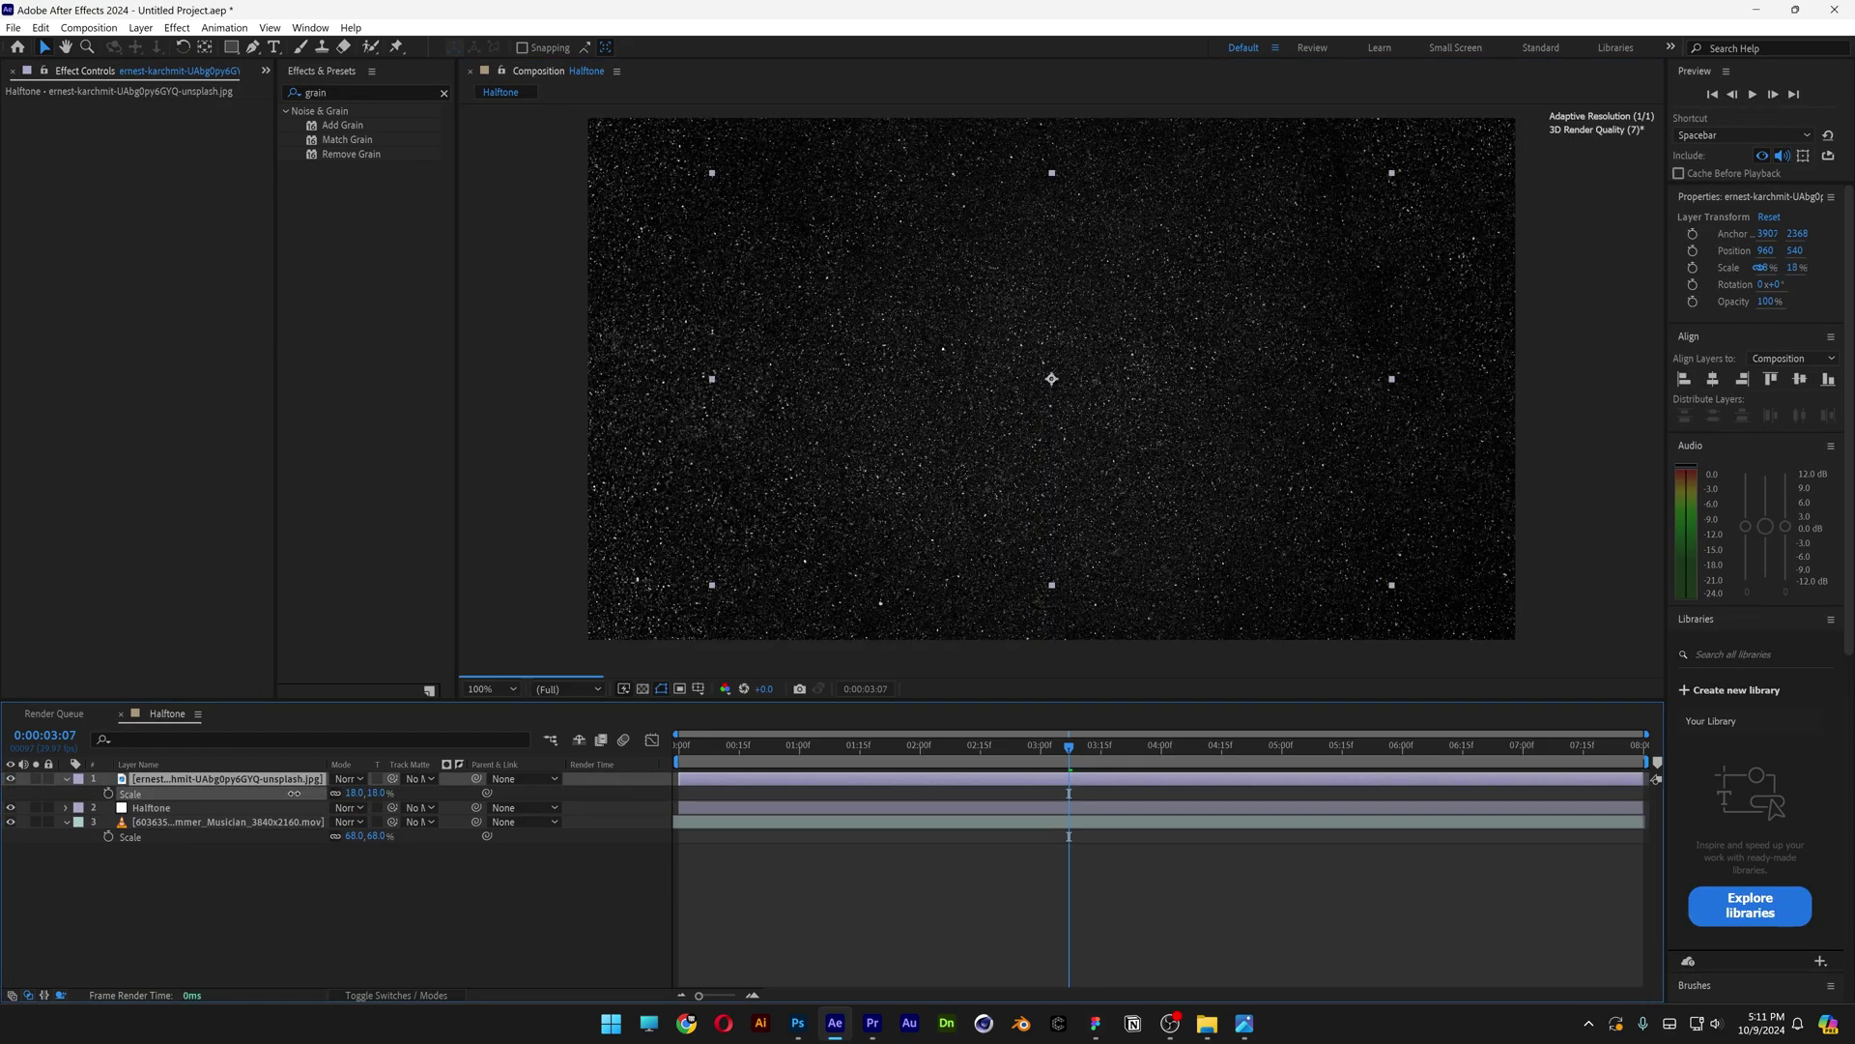
left_click_drag(1511, 579, 1516, 644)
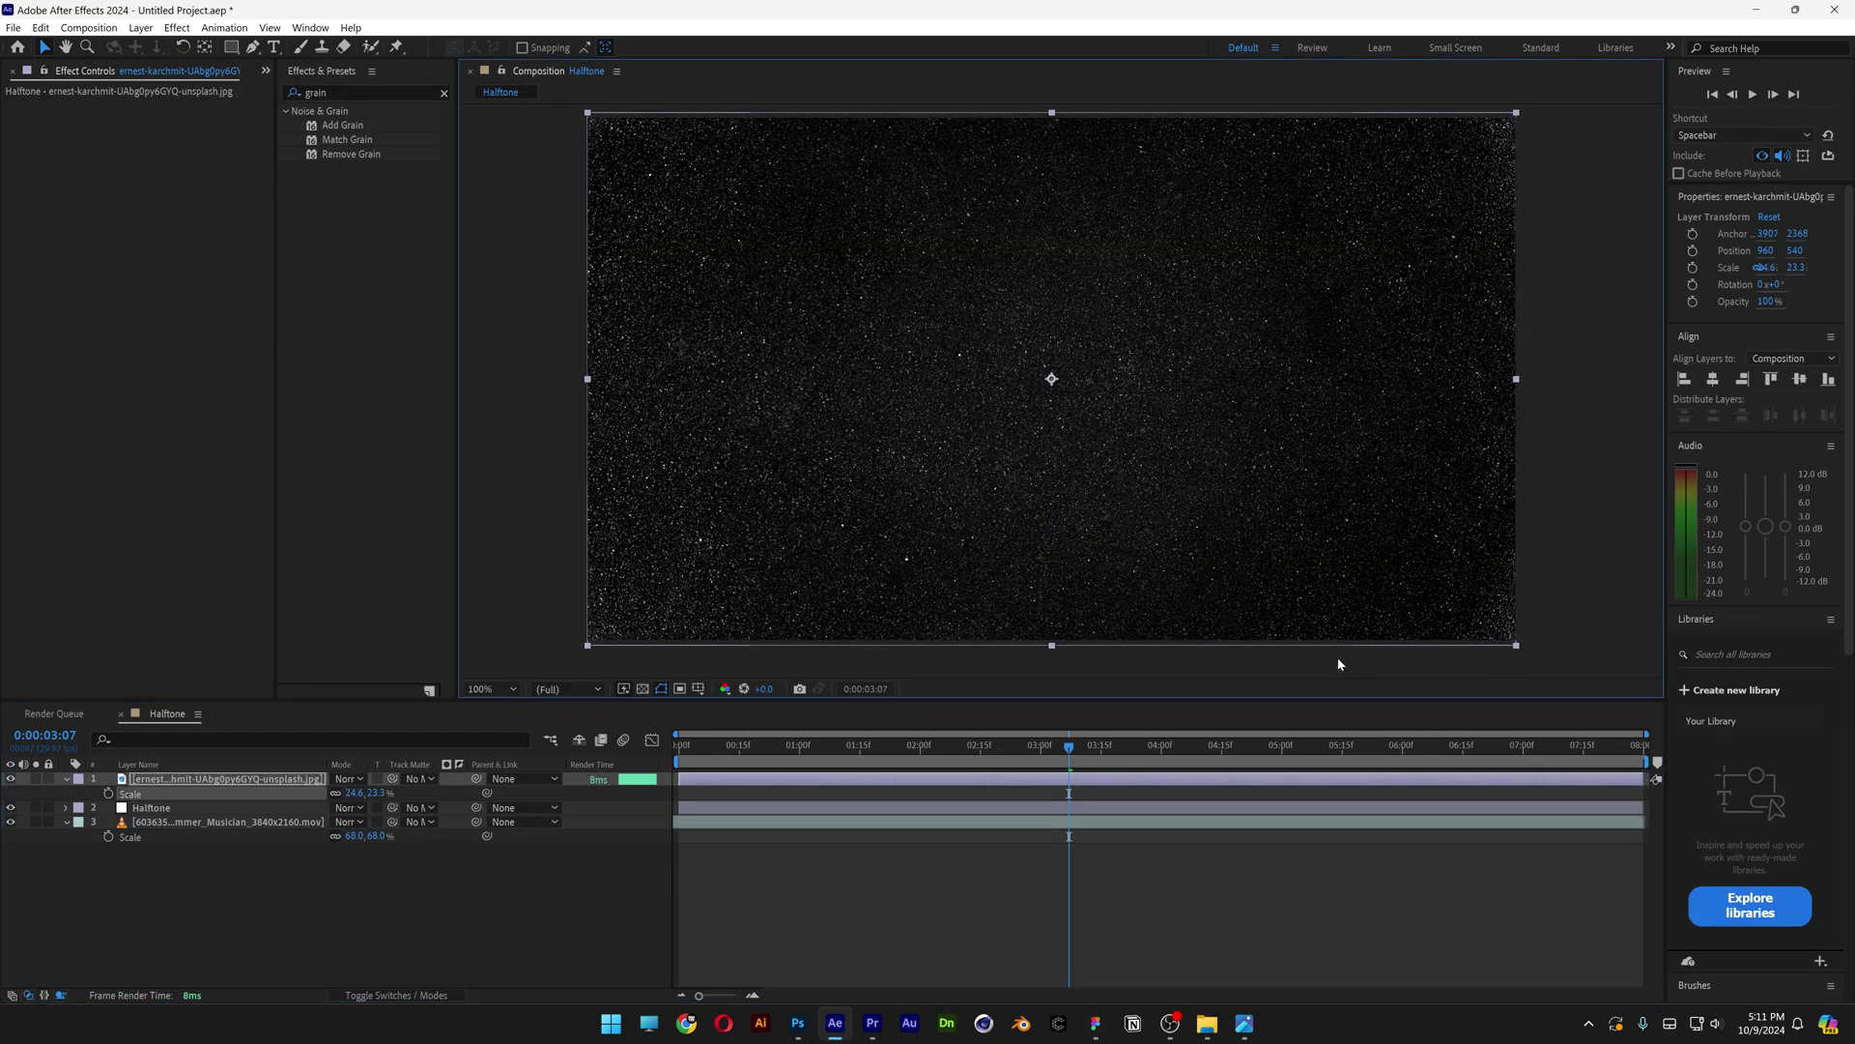
- Set the grain texture layer's blend mode to Lighten
left_click(350, 779)
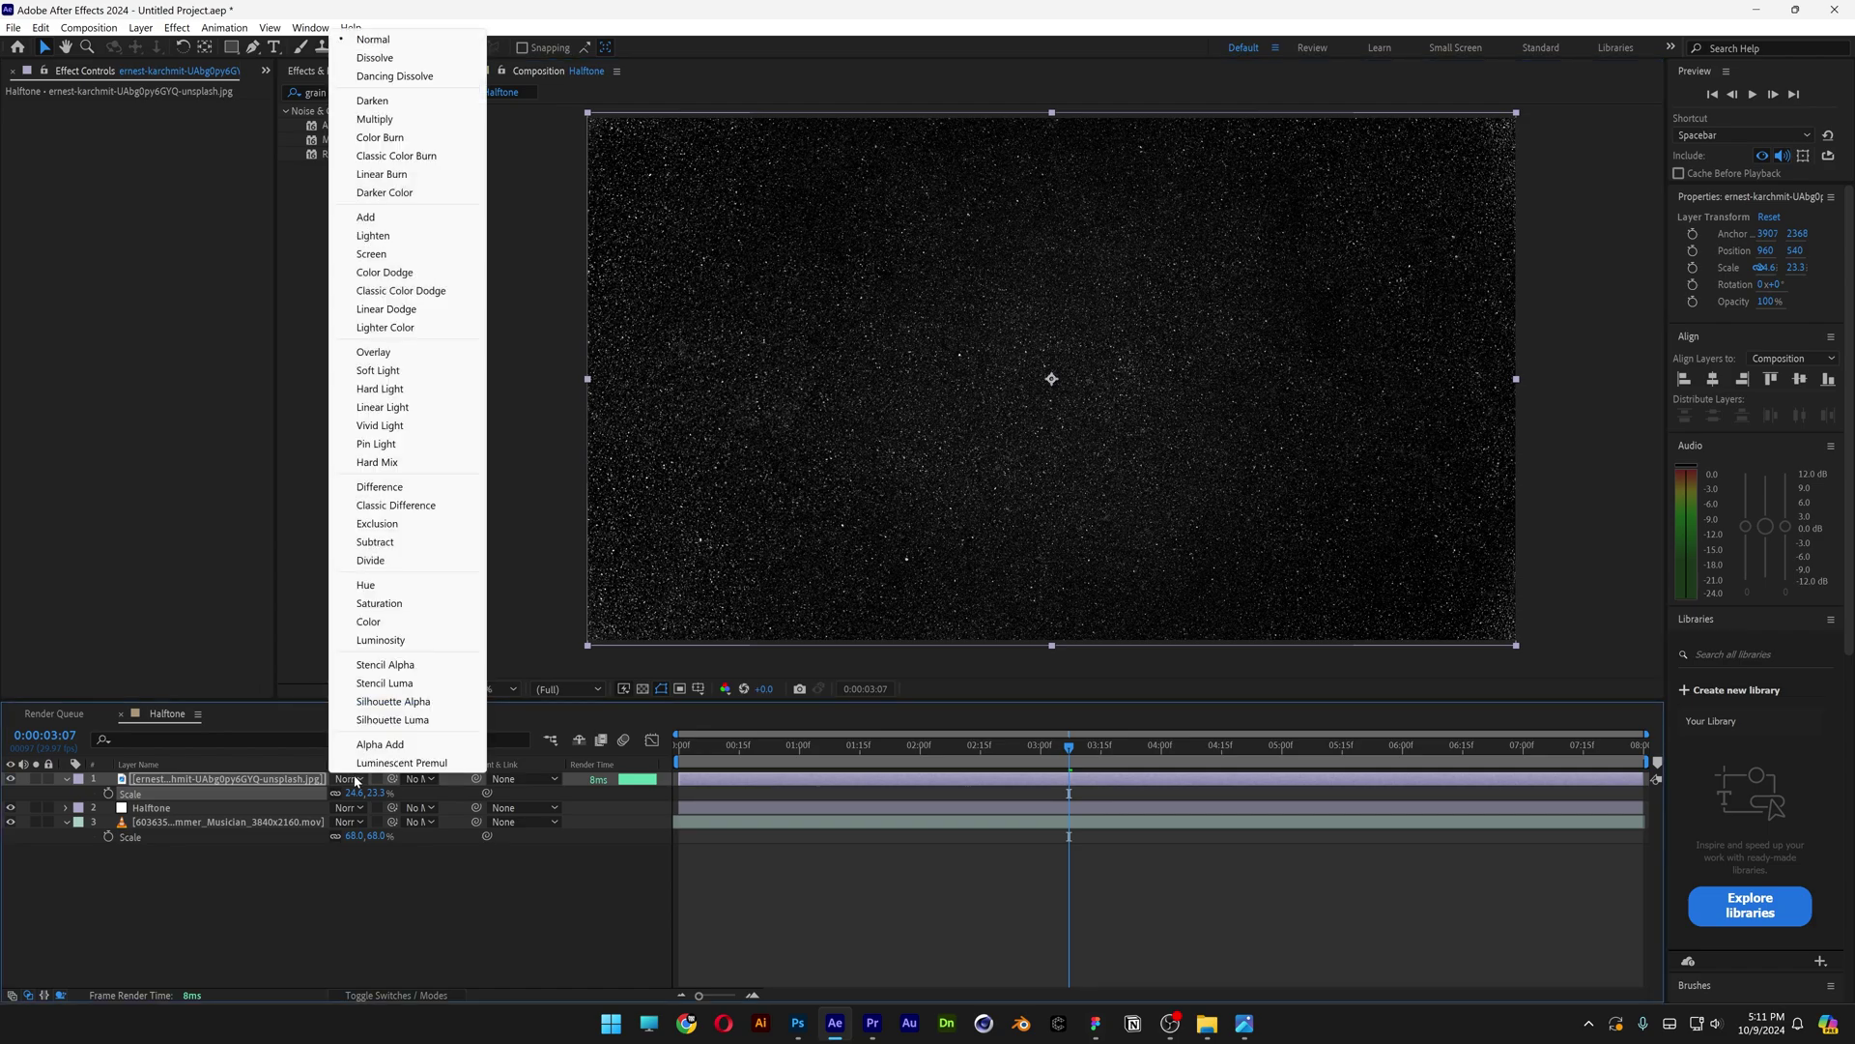
left_click(363, 889)
left_click(388, 996)
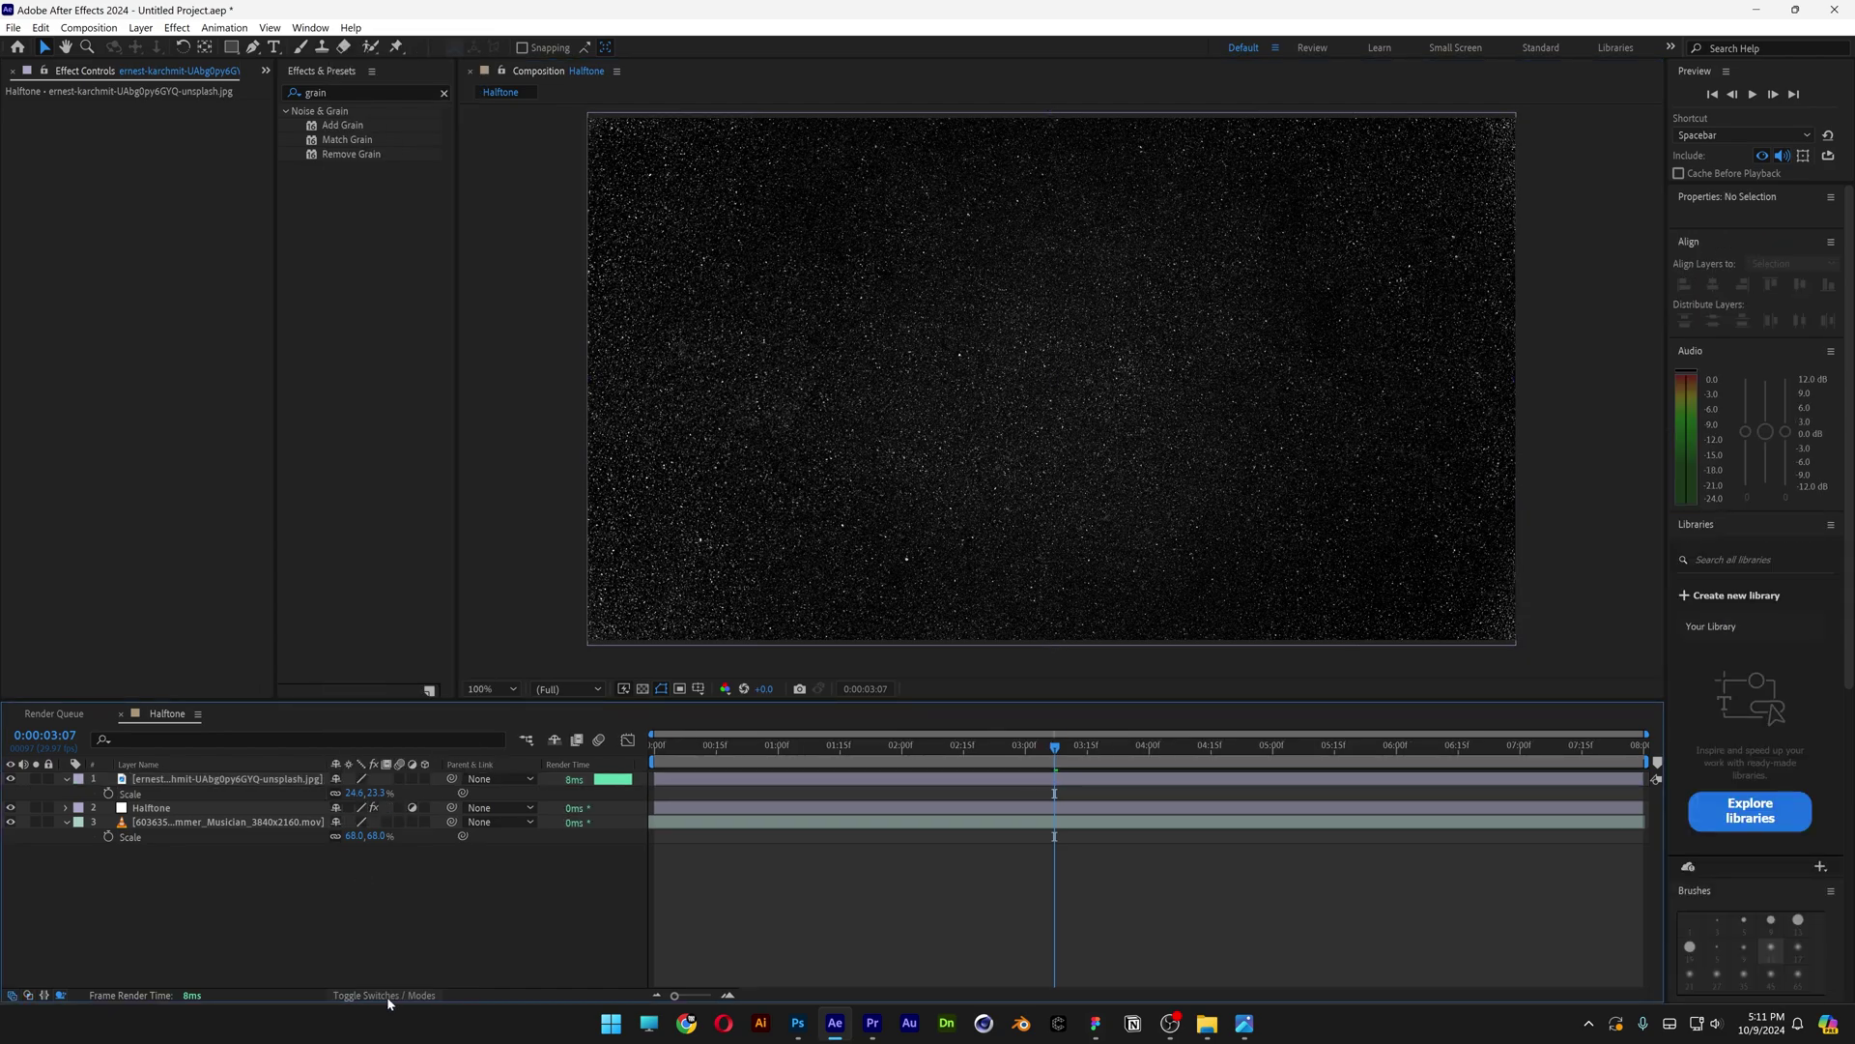
left_click(388, 996)
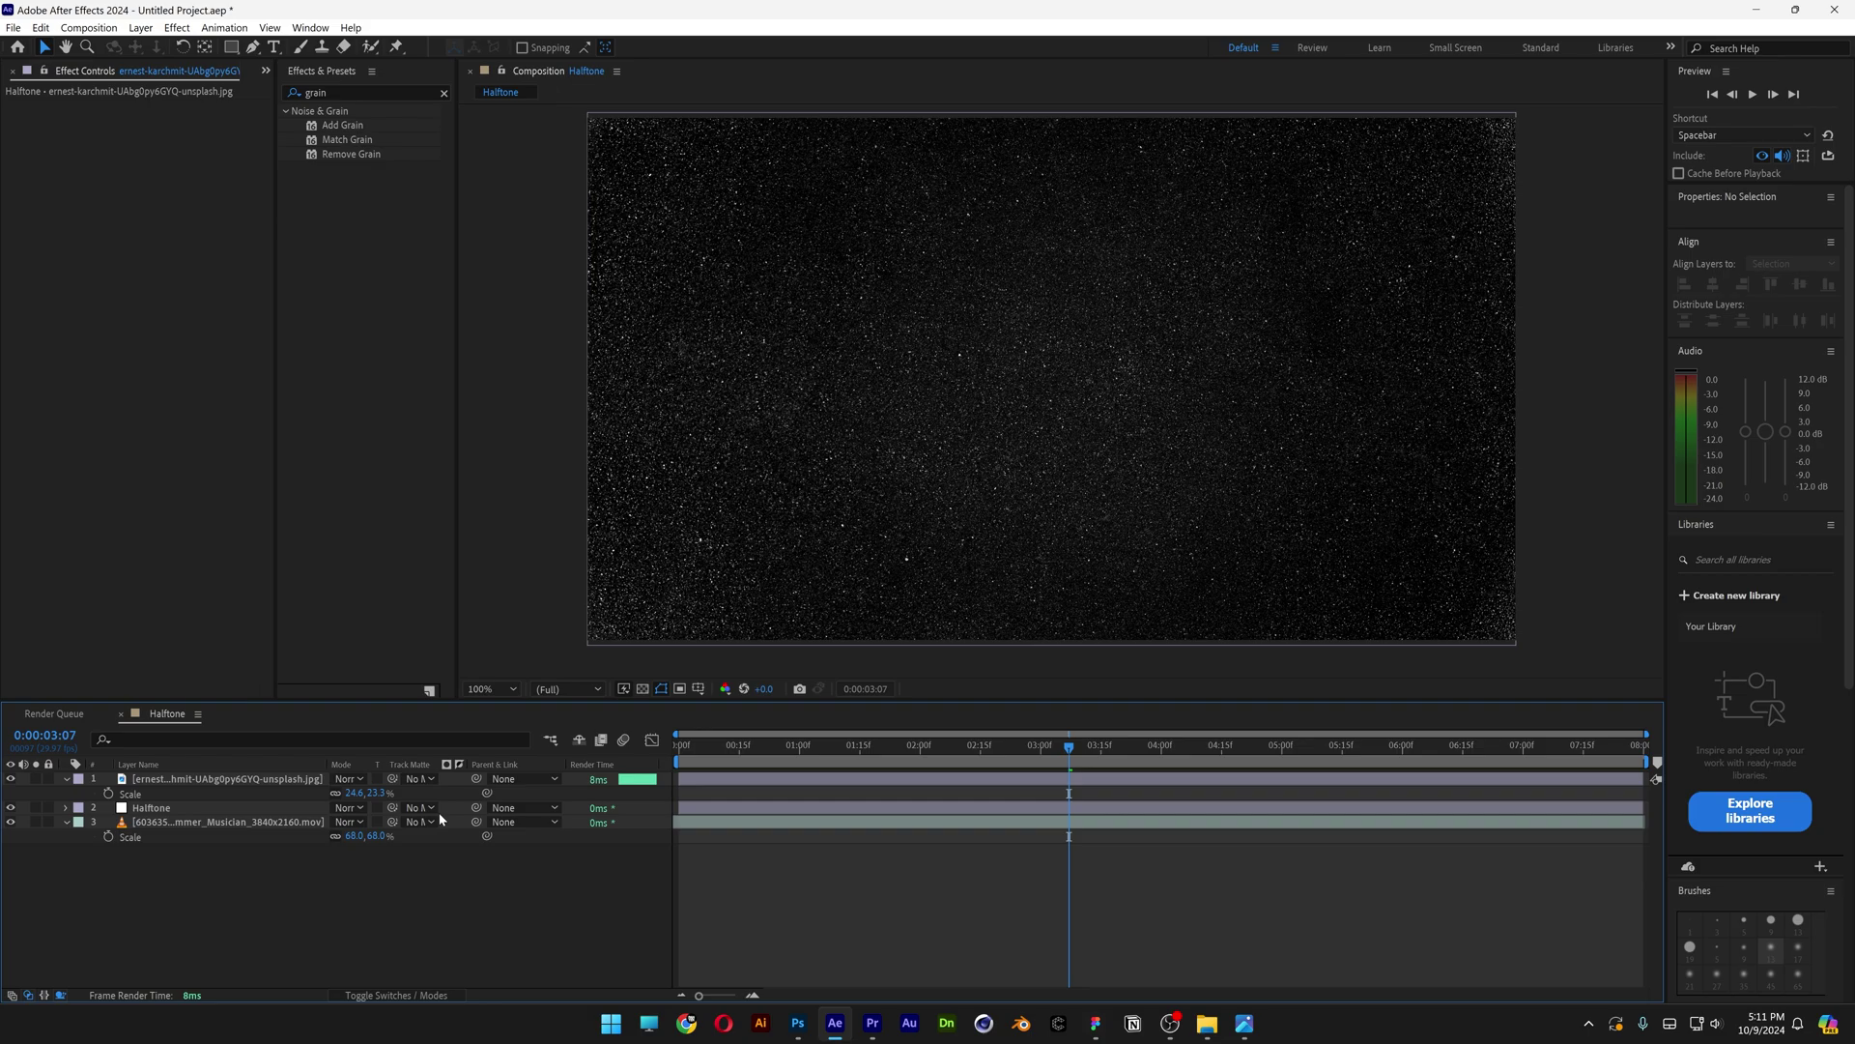
left_click(363, 779)
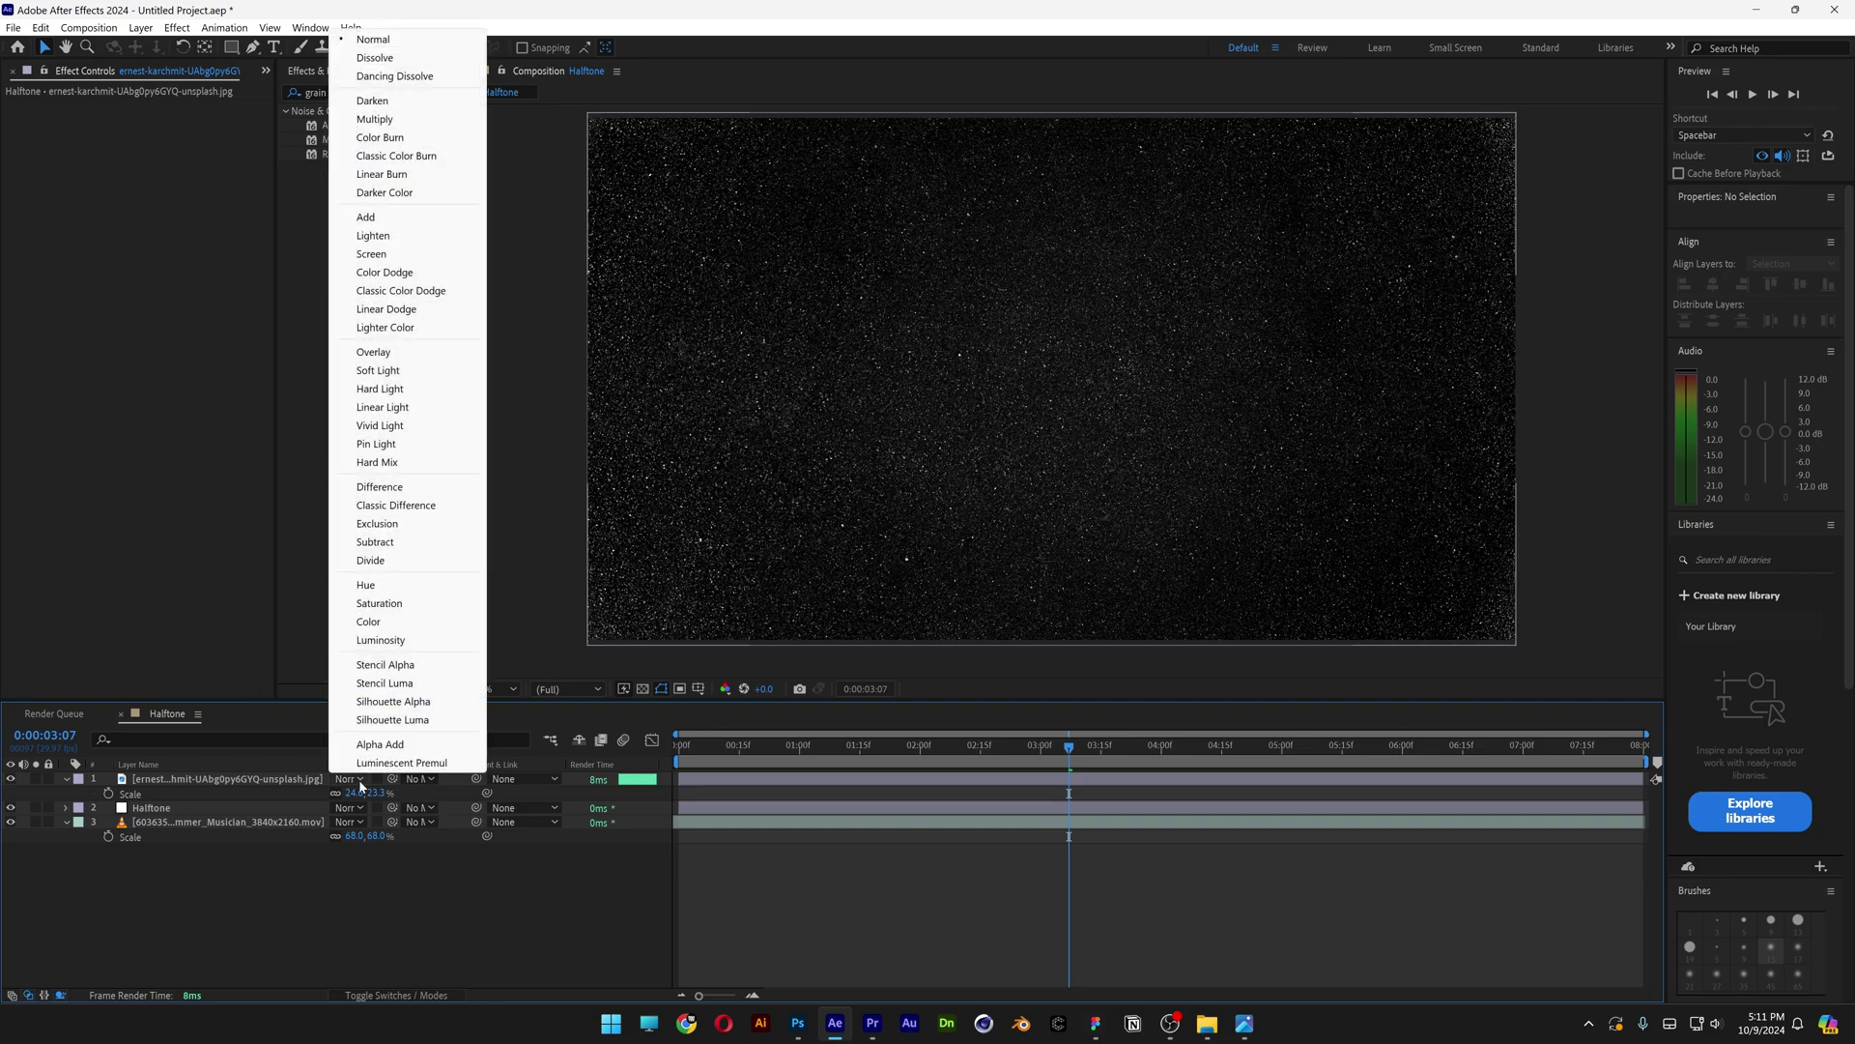
left_click(400, 236)
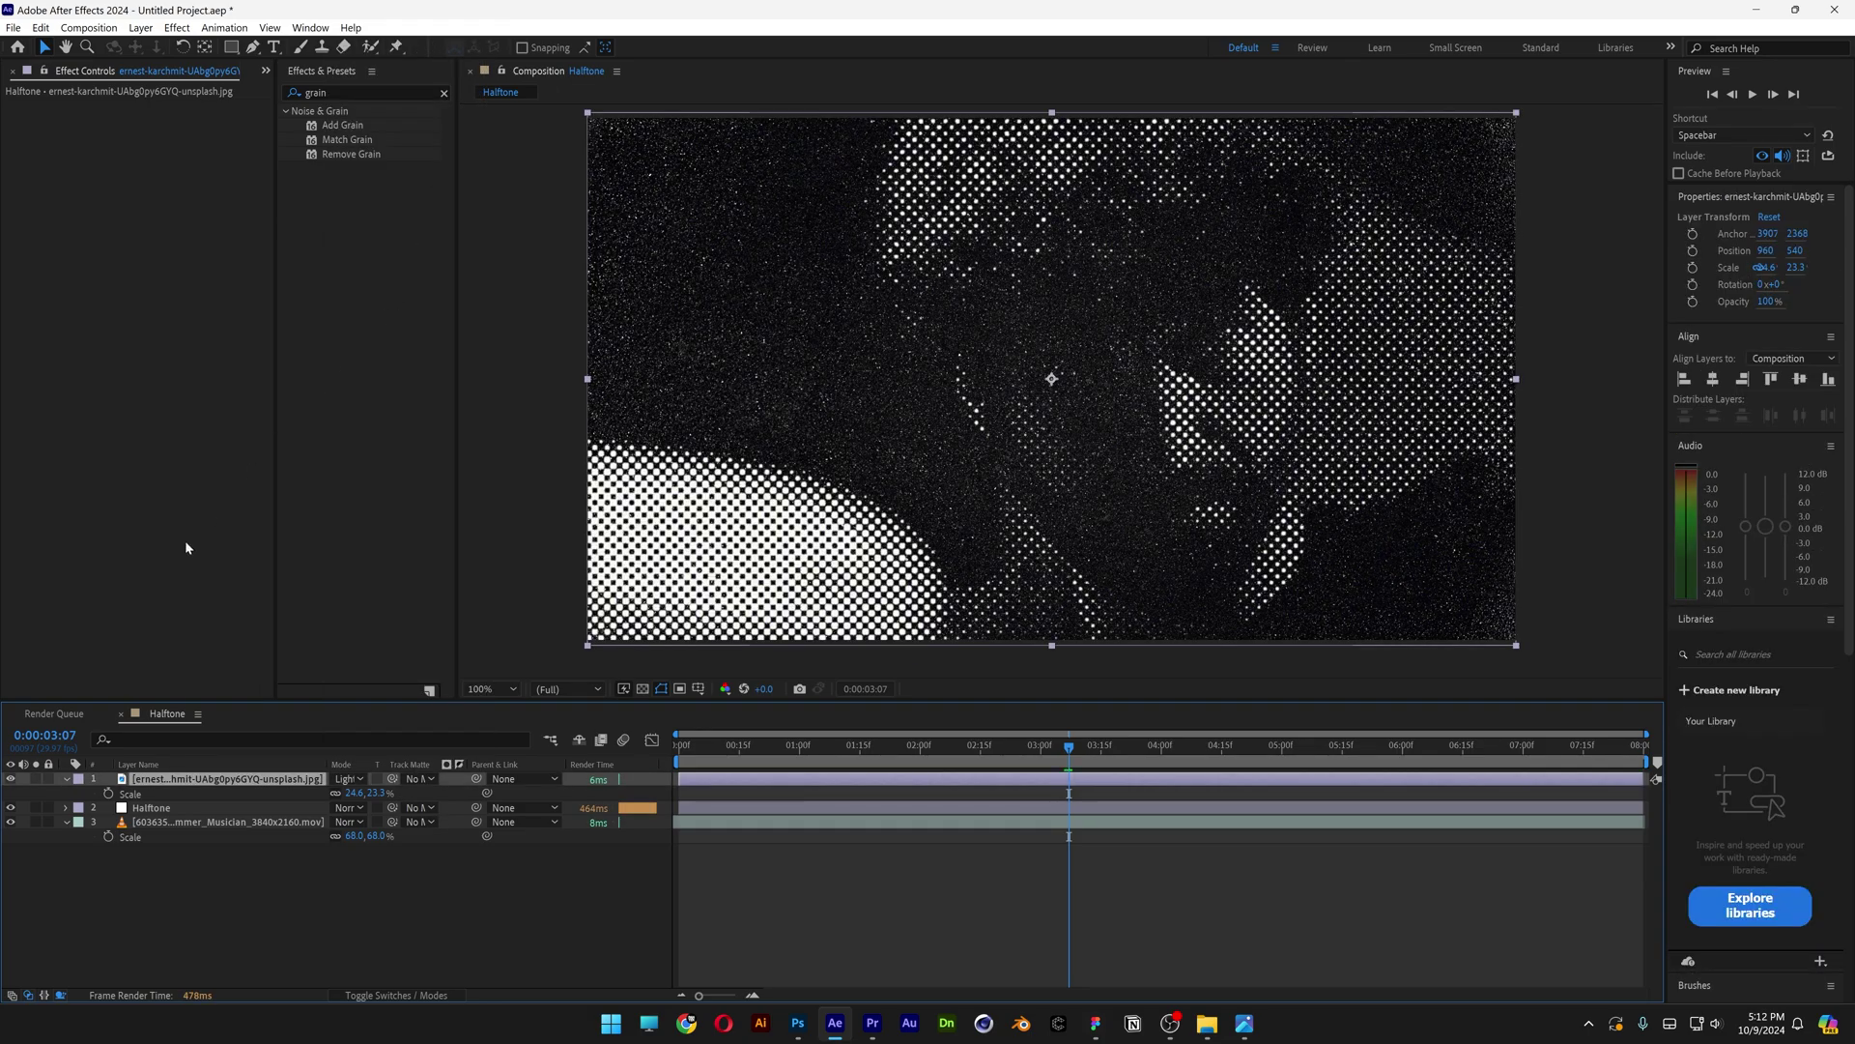
- Lower the grain texture layer's opacity to about 59%
left_click(68, 781)
left_click(67, 779)
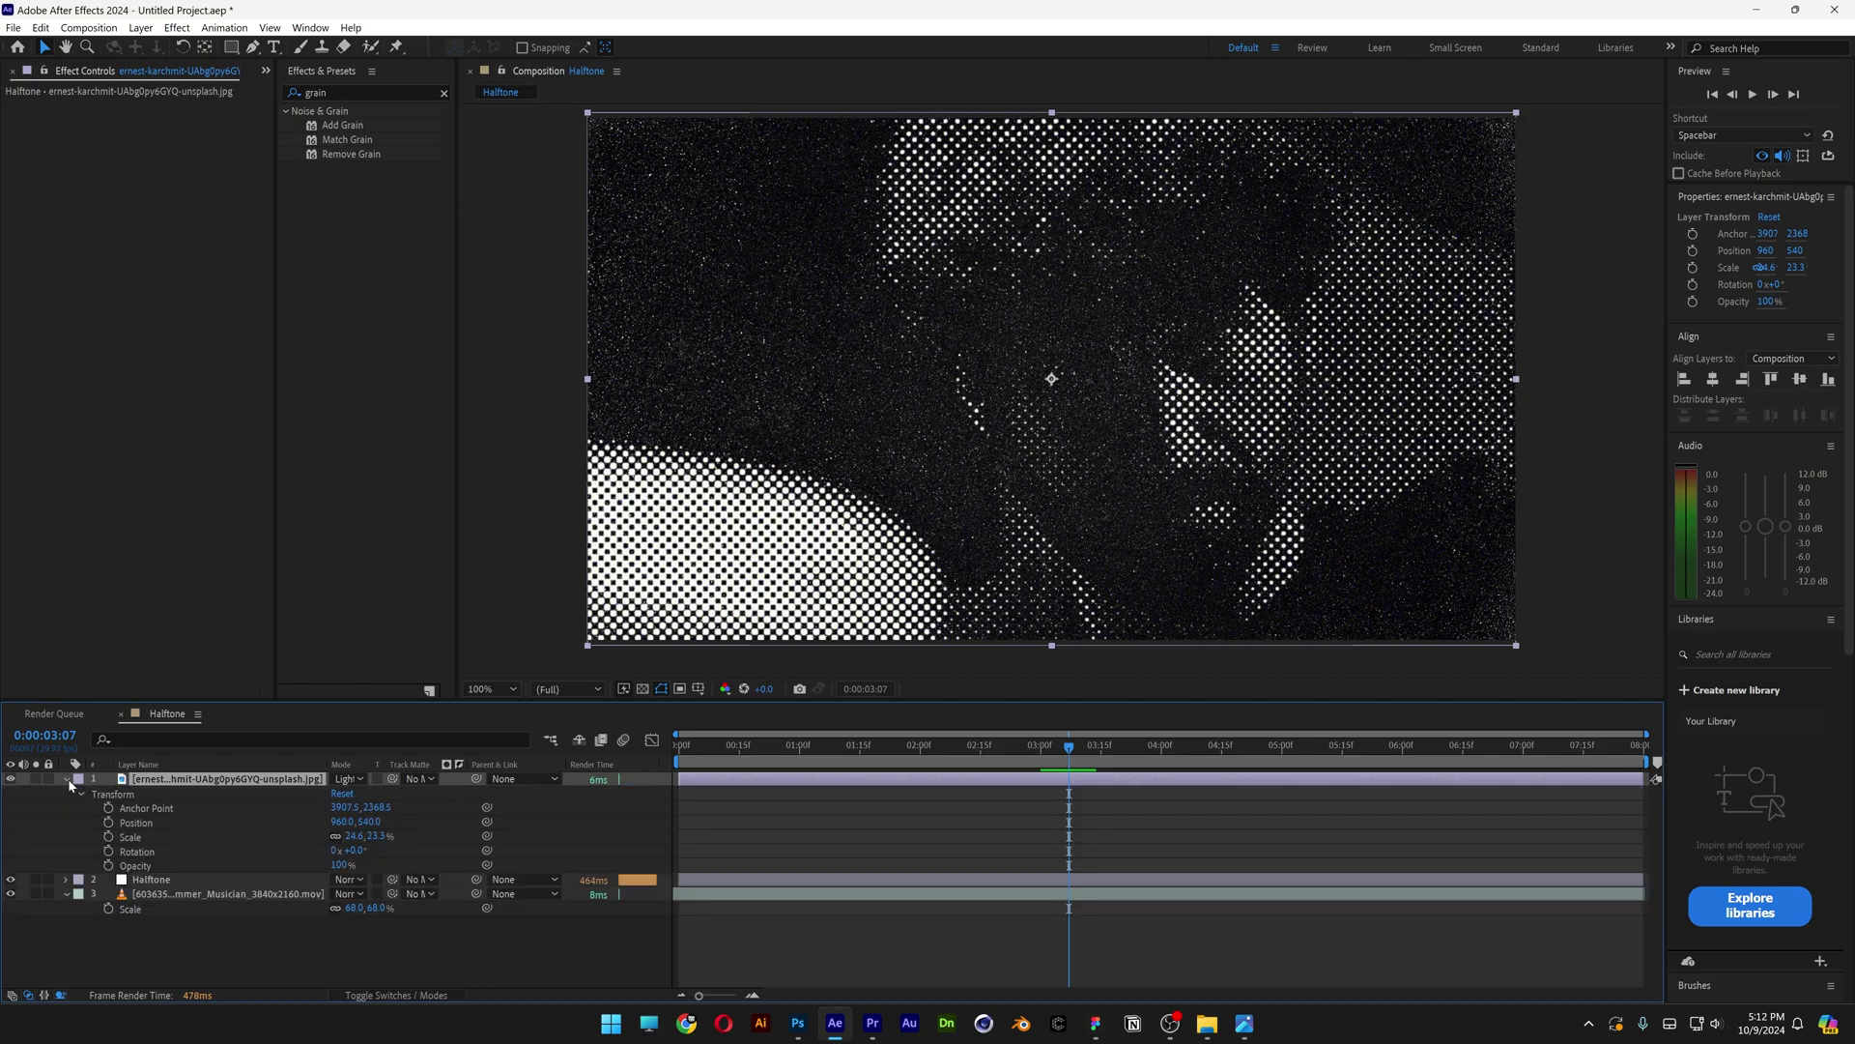
left_click(122, 863)
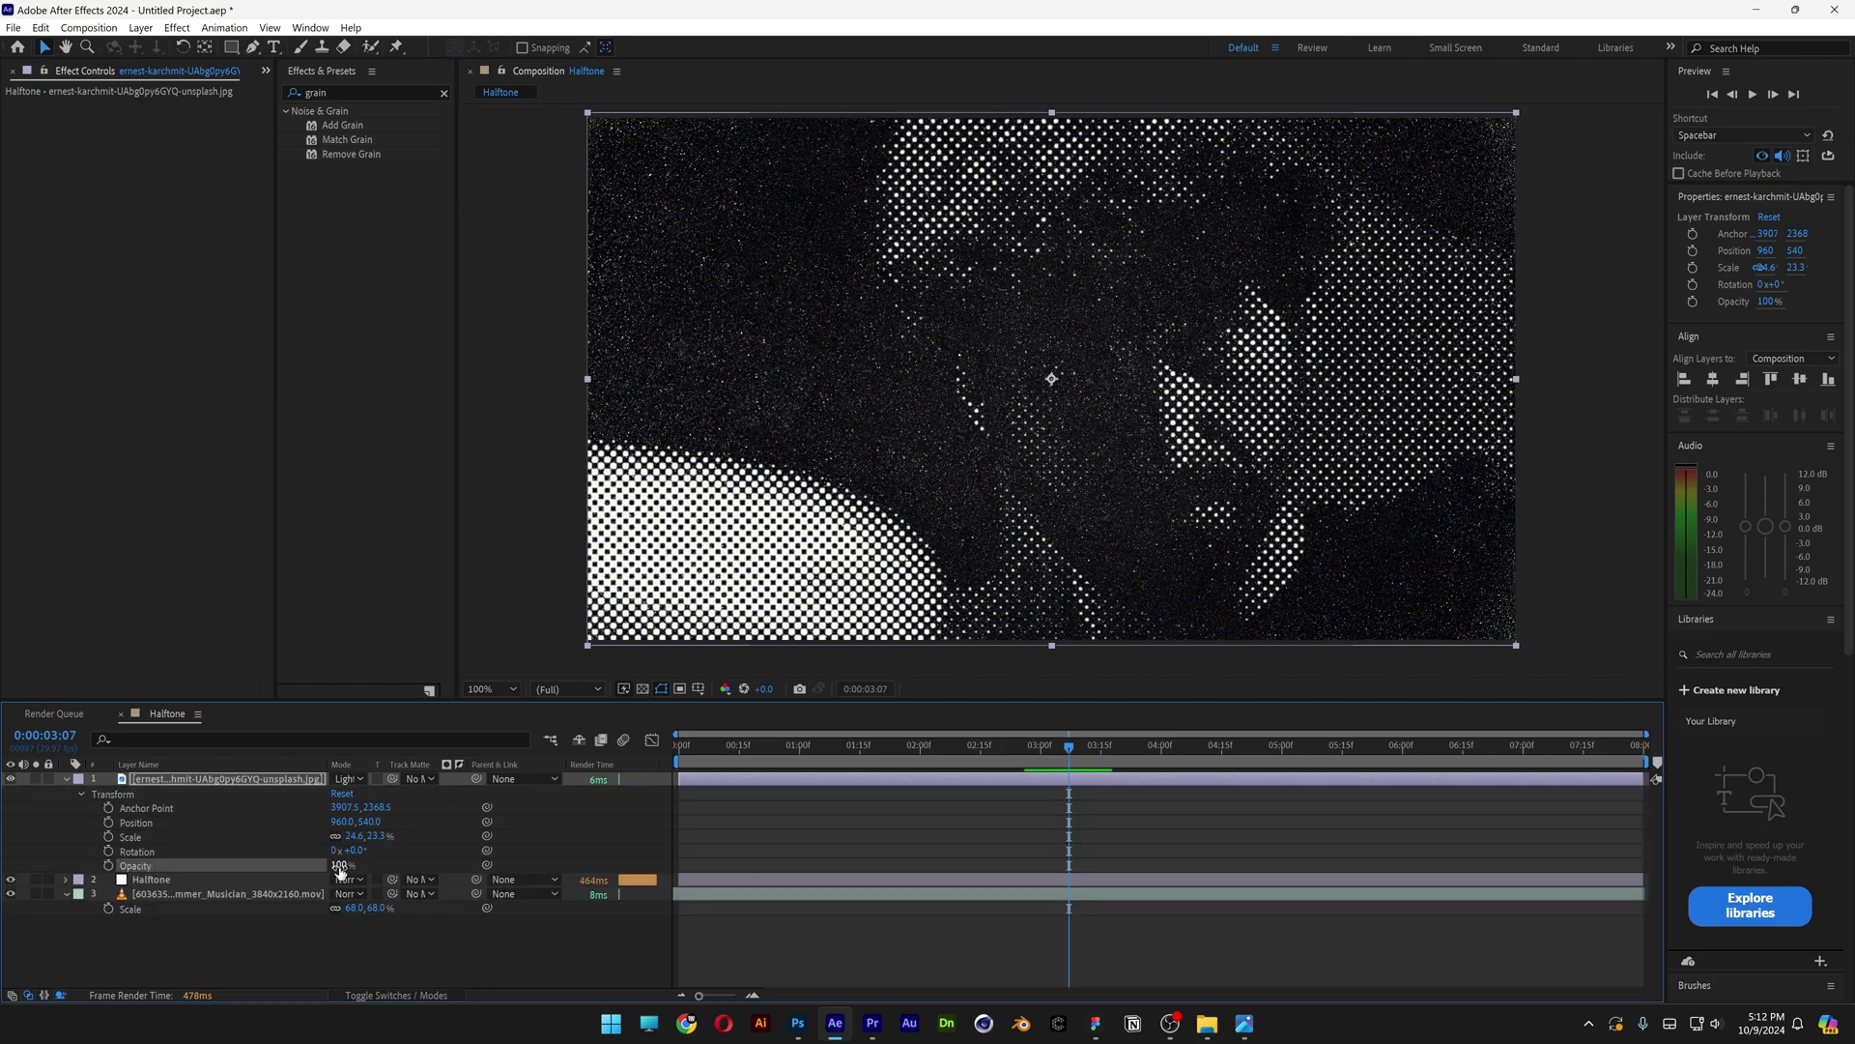
left_click_drag(314, 864, 306, 864)
- Paste the jason-dent scratched grunge texture as a layer and set its blend mode to Lighten
key("ctrl+v")
left_click(349, 779)
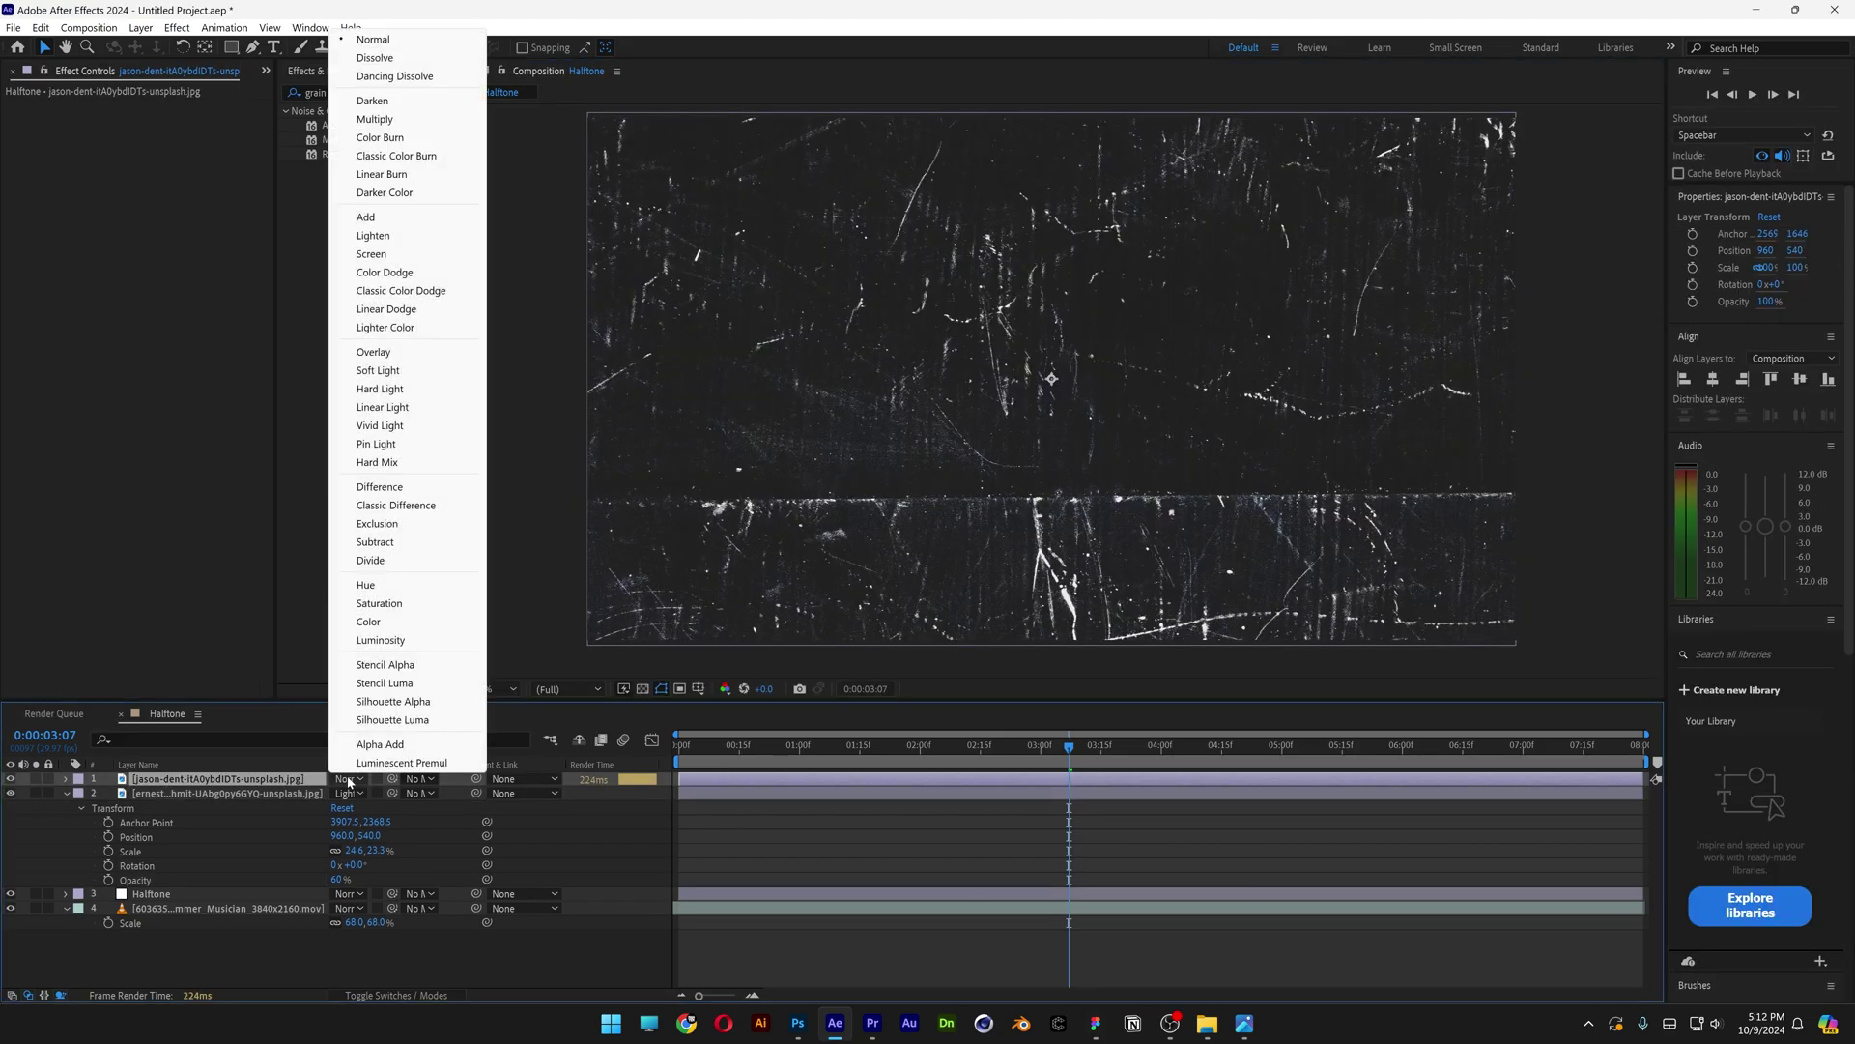
left_click(372, 236)
- Scale the grunge texture down to 38% and start adjusting its Opacity
key("s")
left_click_drag(353, 794, 307, 798)
left_click(143, 866)
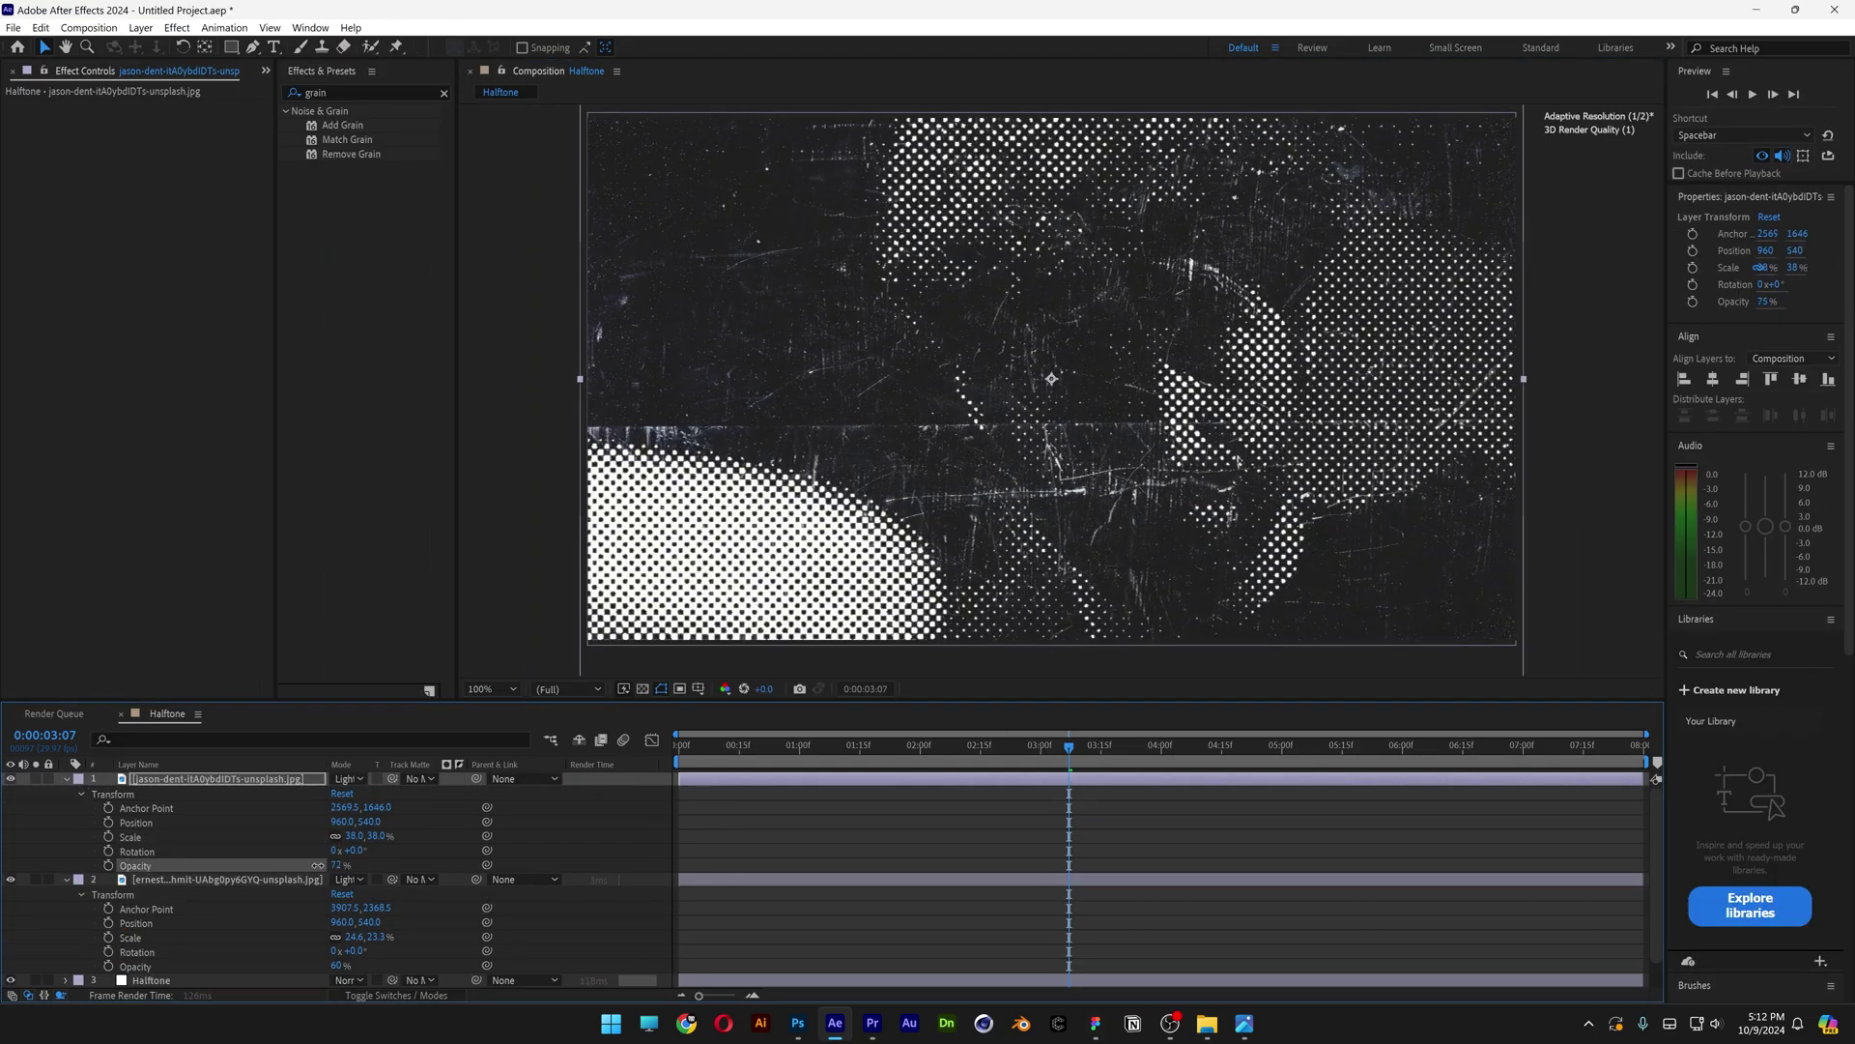